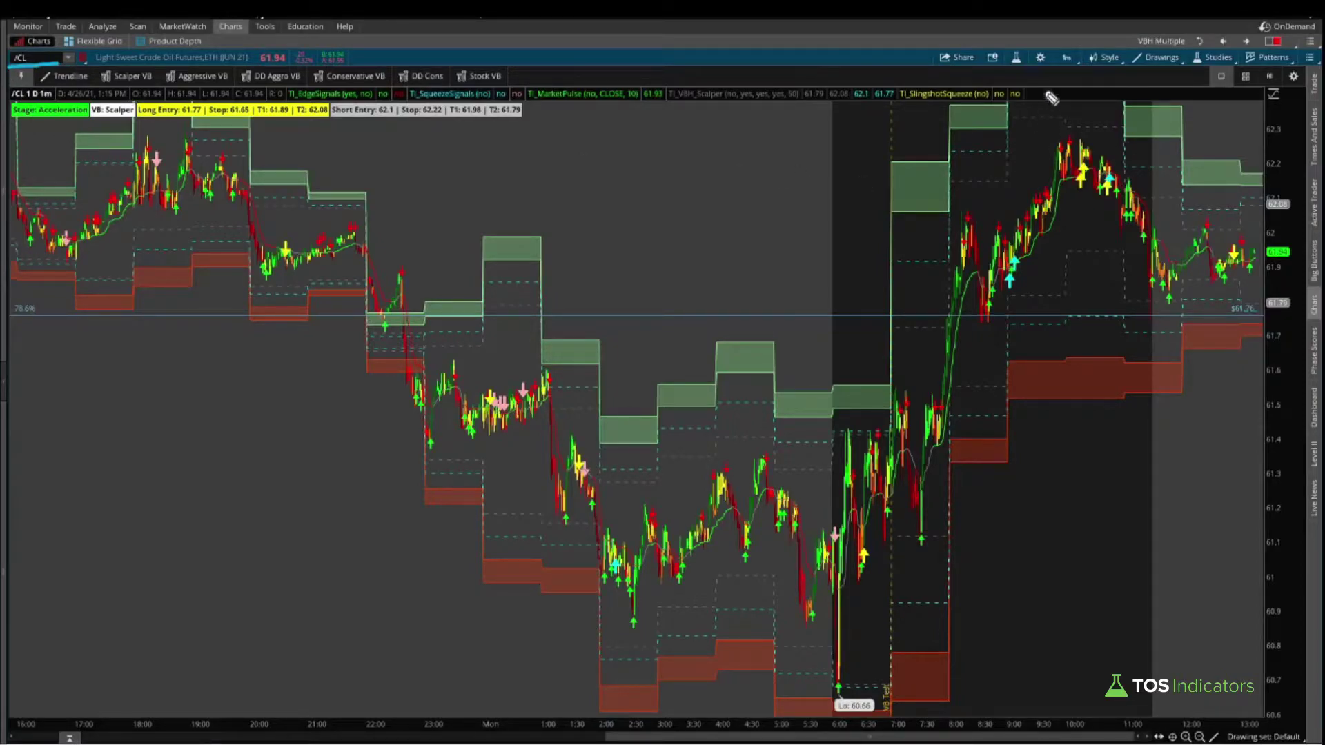
Step: Set the crude oil chart to the 5 Y : 1D time frame and load the symbol USO
{"action": "left_click", "coordinate": [1066, 57]}
{"action": "left_click", "coordinate": [1008, 235]}
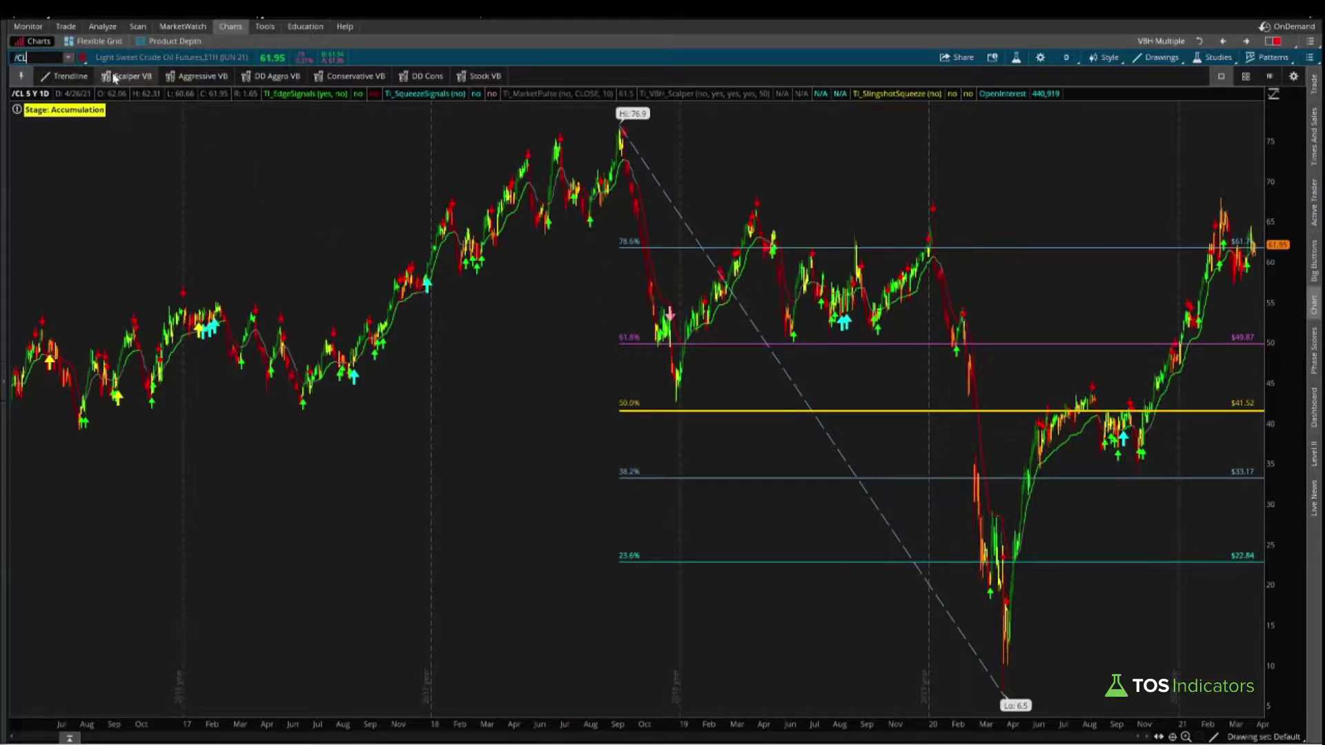
{"action": "type", "text": "SO"}
{"action": "key", "text": "Return"}
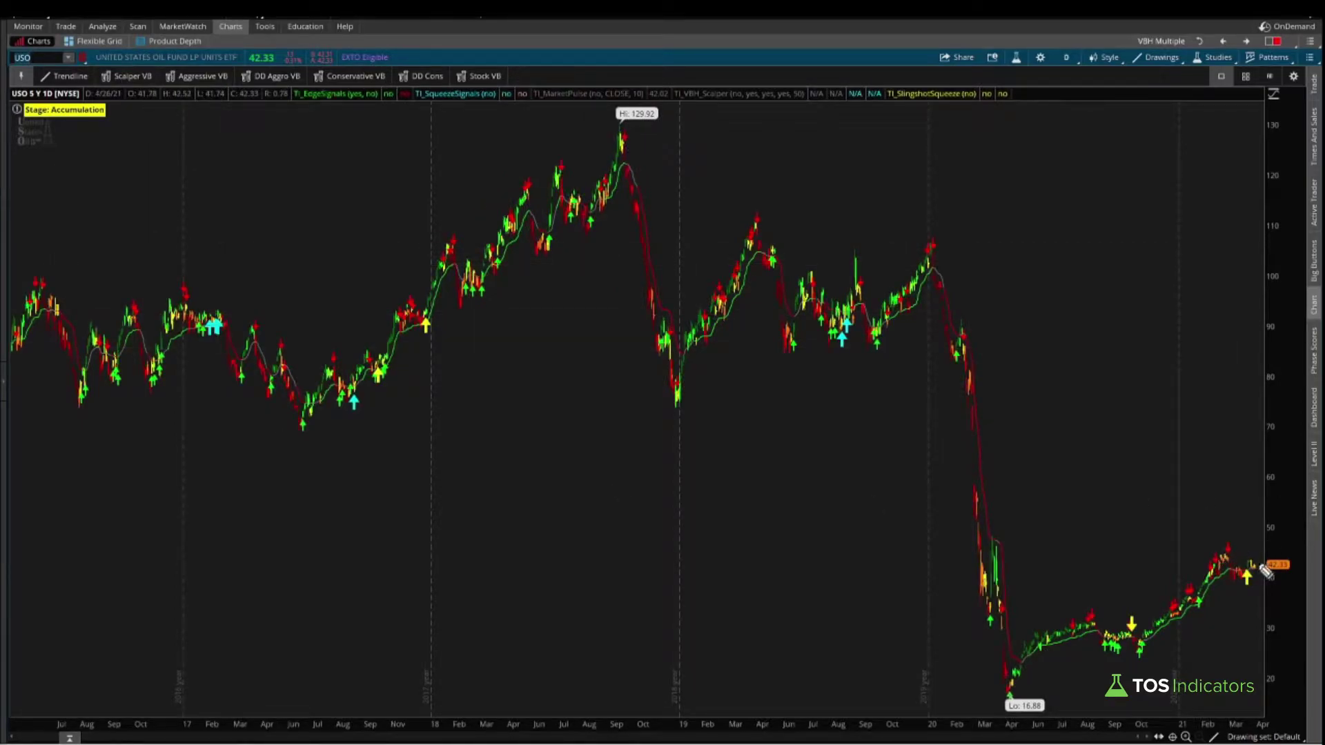
Step: Circle the 2021 price action on the USO chart, draw an arrow at it, and clear the marks
{"action": "mouse_move", "coordinate": [1271, 568]}
{"action": "left_mouse_down"}
{"action": "mouse_move", "coordinate": [1190, 572]}
{"action": "mouse_move", "coordinate": [1271, 607]}
{"action": "mouse_move", "coordinate": [1261, 548]}
{"action": "left_mouse_up"}
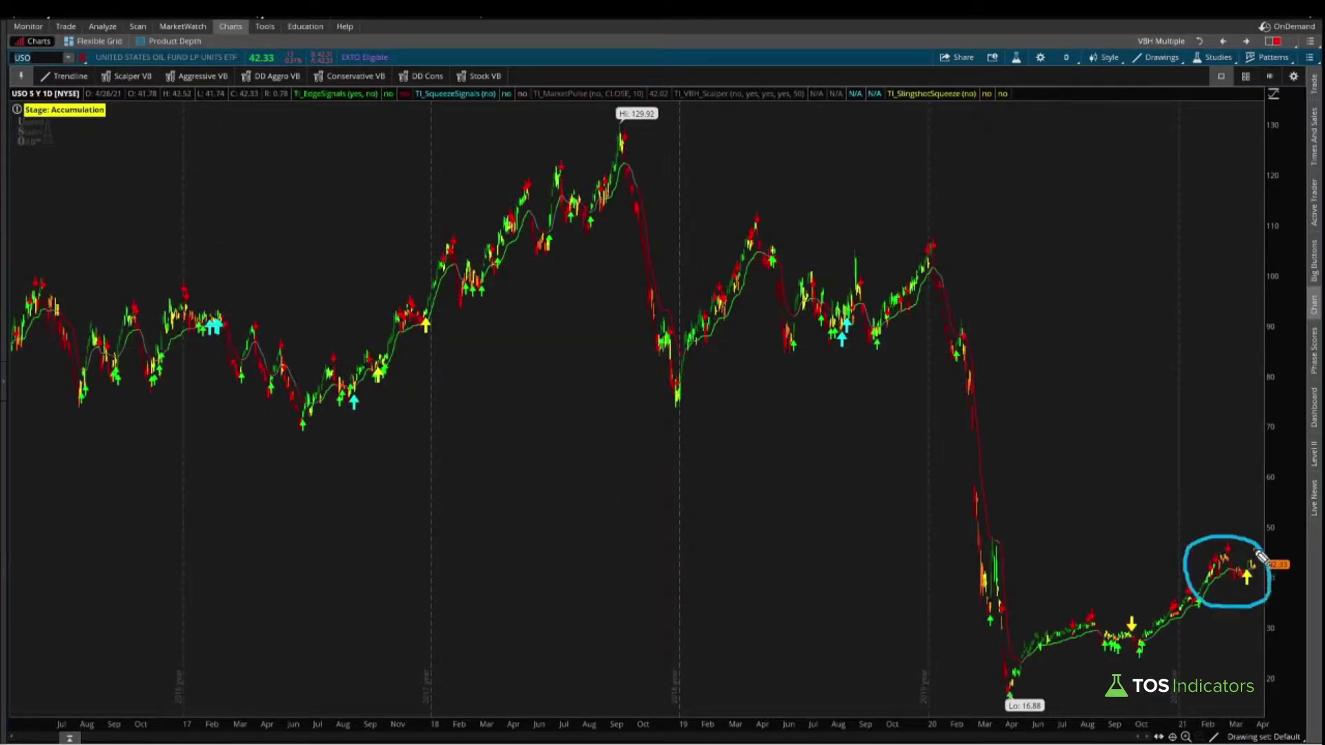
{"action": "mouse_move", "coordinate": [1223, 470]}
{"action": "left_mouse_down"}
{"action": "mouse_move", "coordinate": [1224, 522]}
{"action": "mouse_move", "coordinate": [1236, 511]}
{"action": "left_mouse_up"}
{"action": "key", "text": "e"}
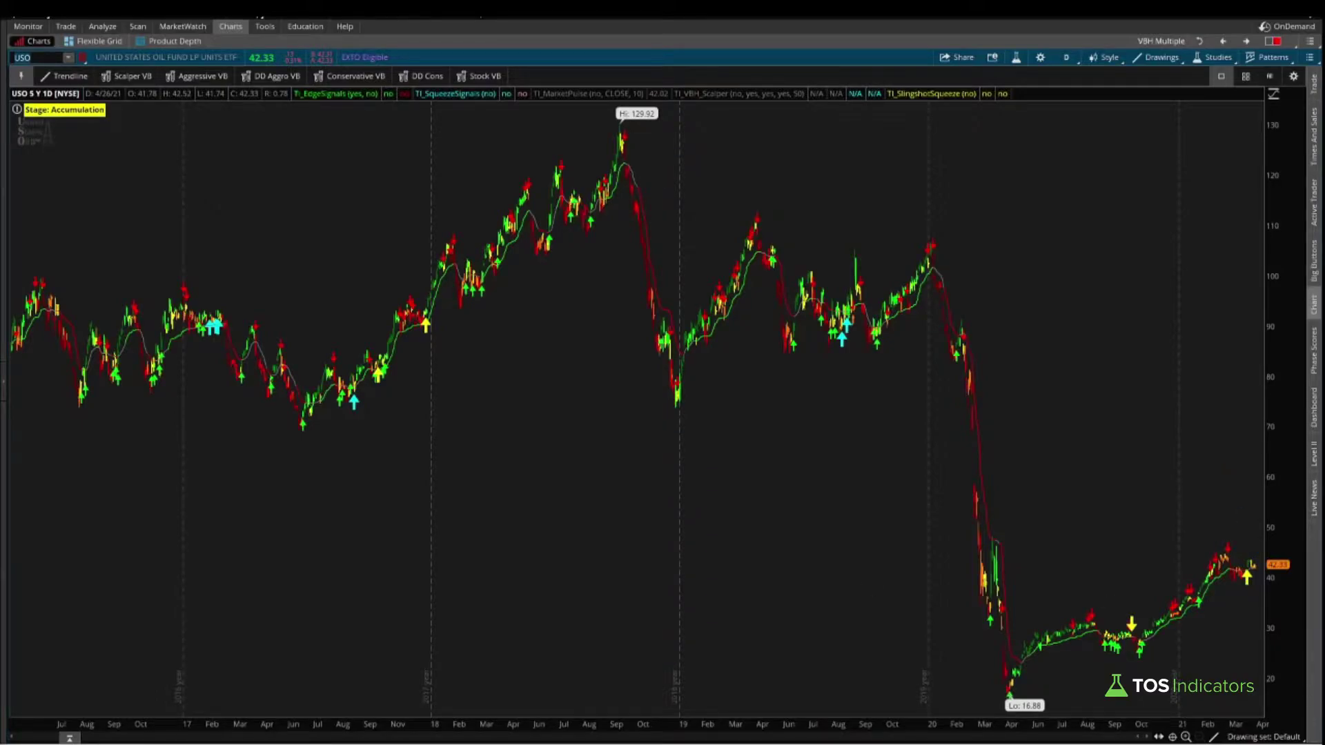
Step: Switch to Forex Factory in the browser and step through the economic calendar to April 27 and the following day
{"action": "key", "text": "alt+Tab"}
{"action": "double_click", "coordinate": [651, 126]}
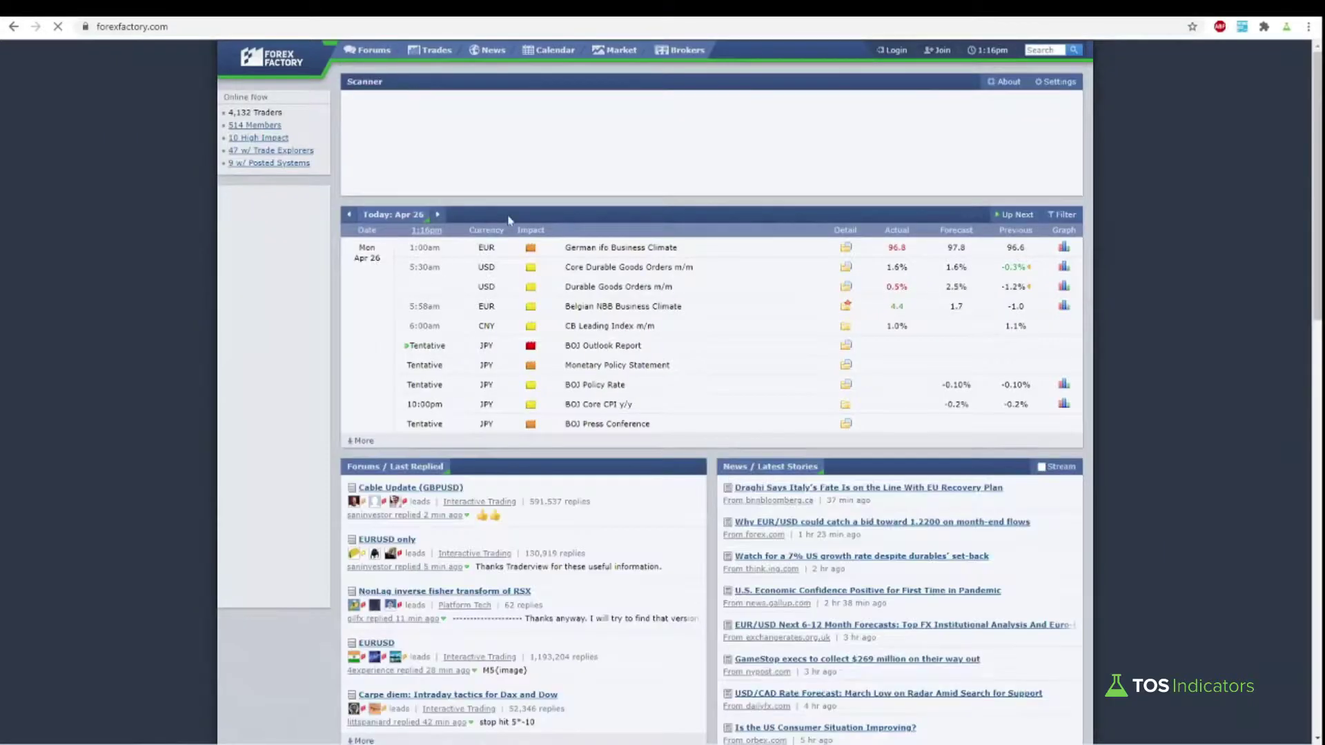
{"action": "left_click", "coordinate": [436, 217]}
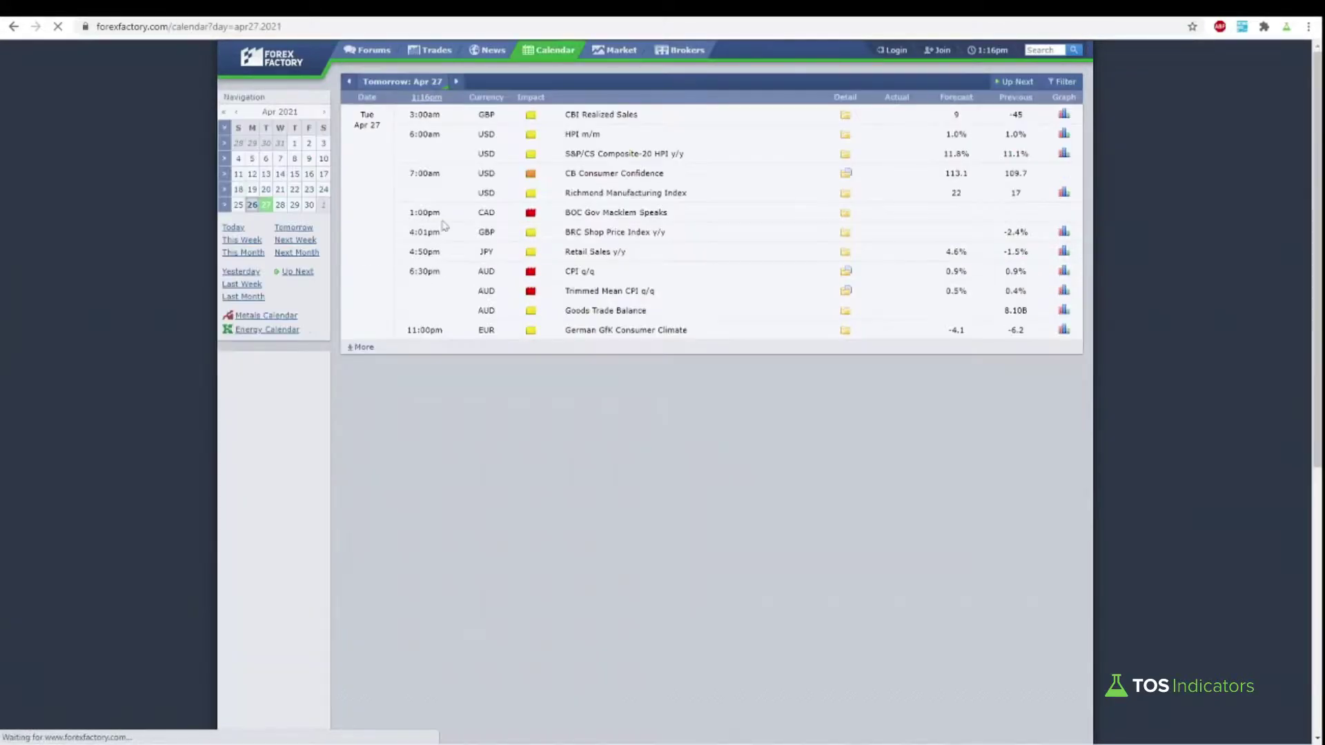
{"action": "left_click", "coordinate": [455, 82]}
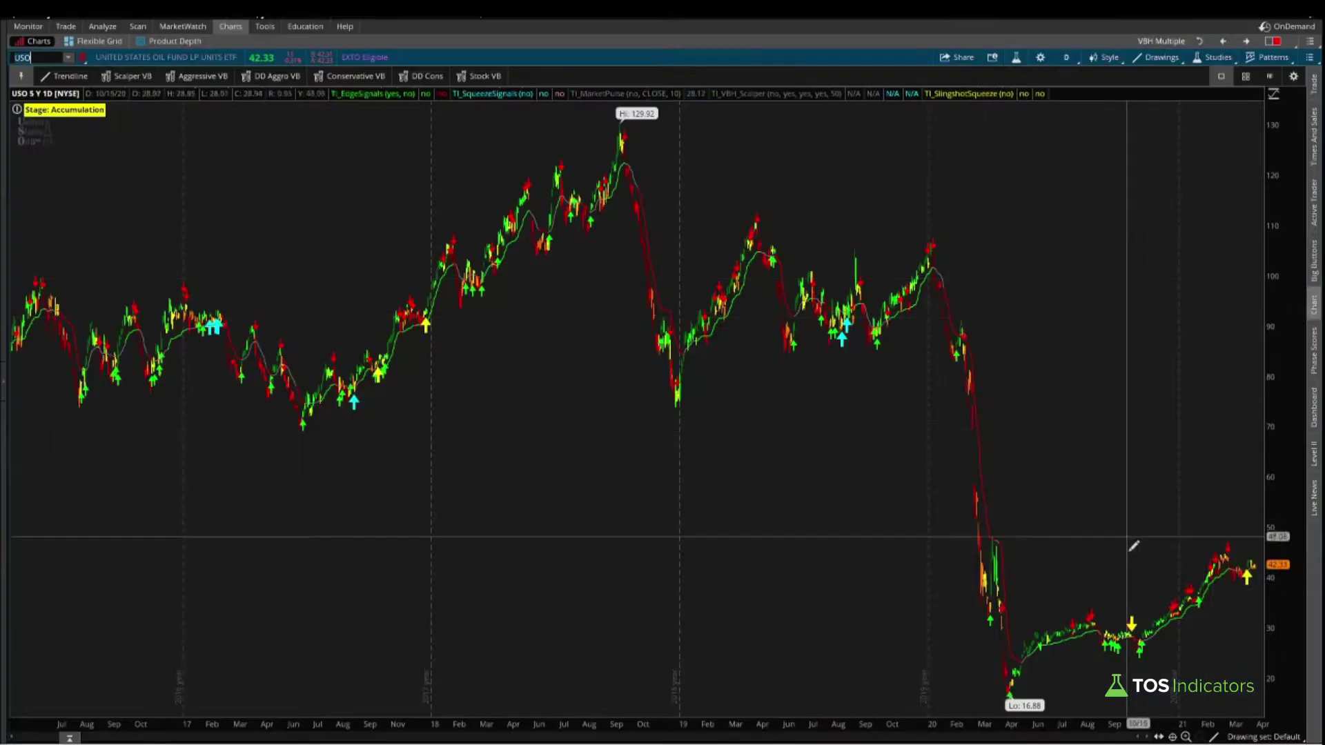
Step: Load the /CL crude oil futures chart and narrow it to the daily bars from June 2020 onward
{"action": "scroll", "coordinate": [1107, 734], "scroll_direction": "up", "scroll_amount": 5}
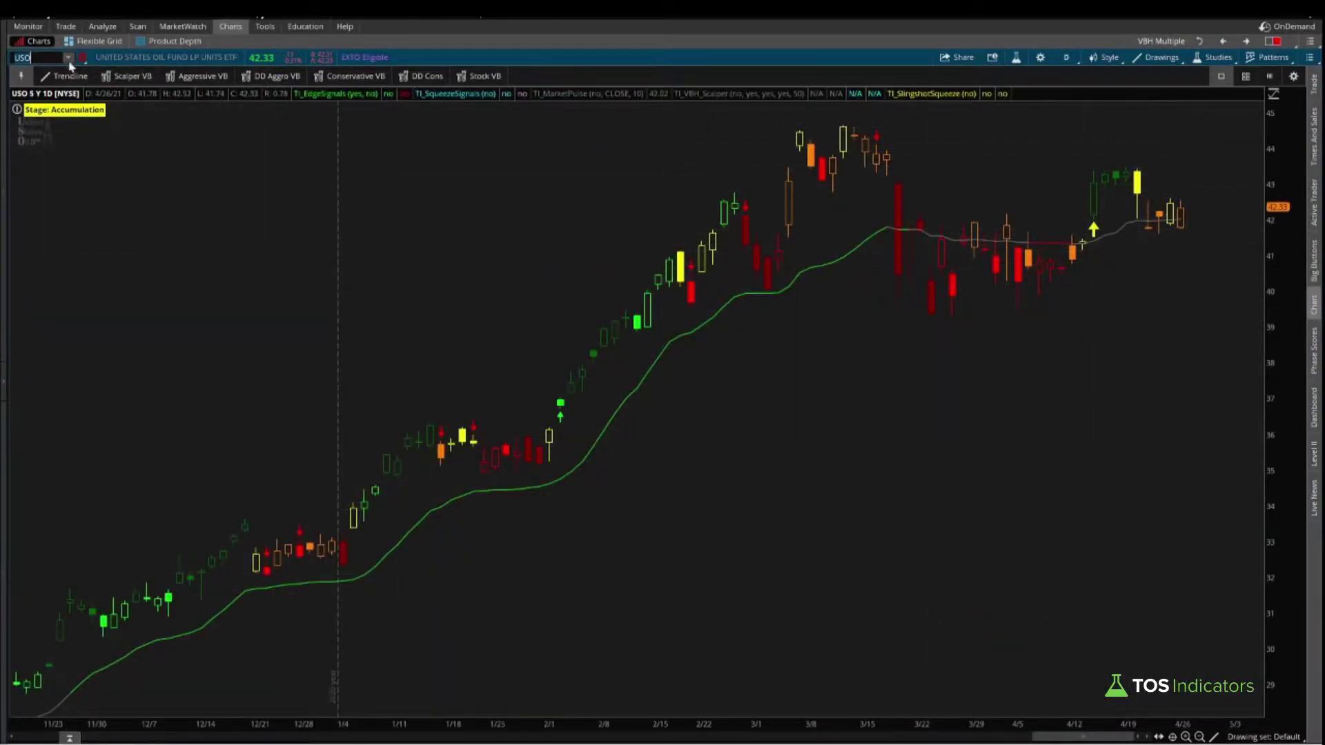
{"action": "left_click", "coordinate": [42, 58]}
{"action": "type", "text": "/CL"}
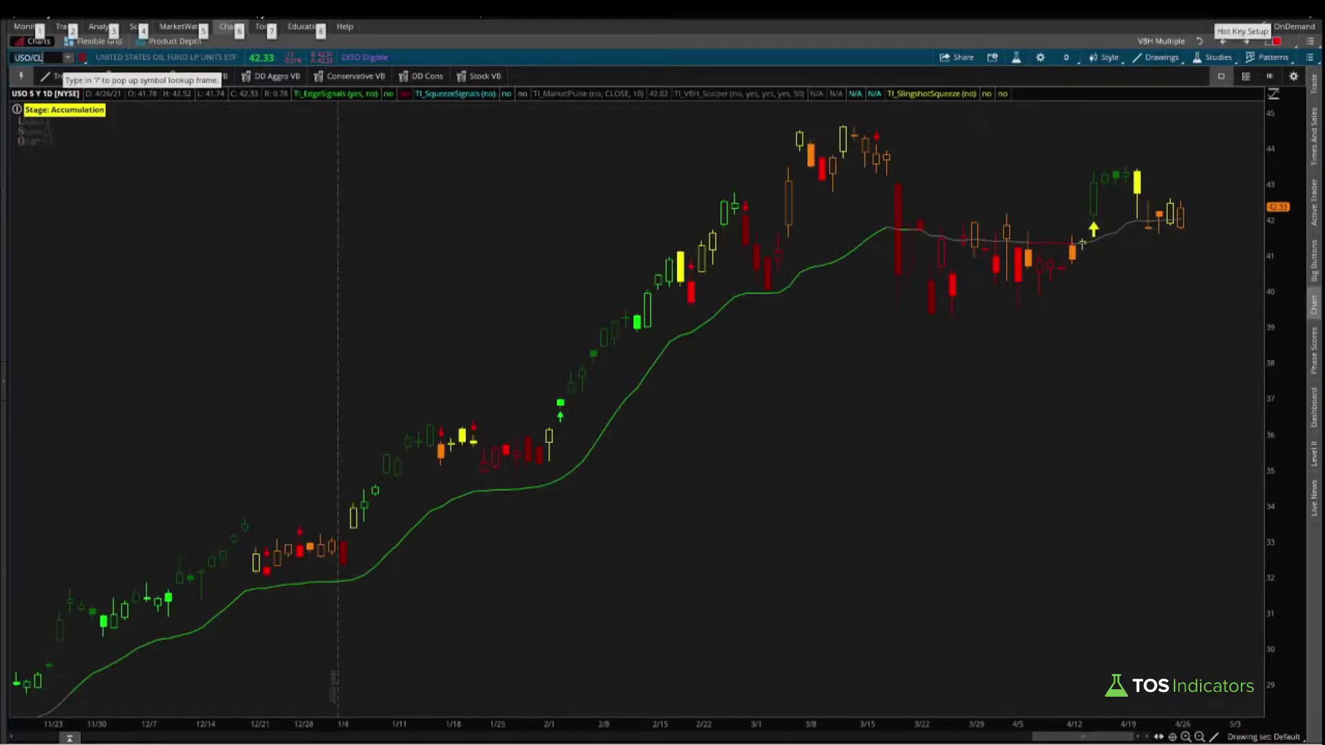
{"action": "key", "text": "Return"}
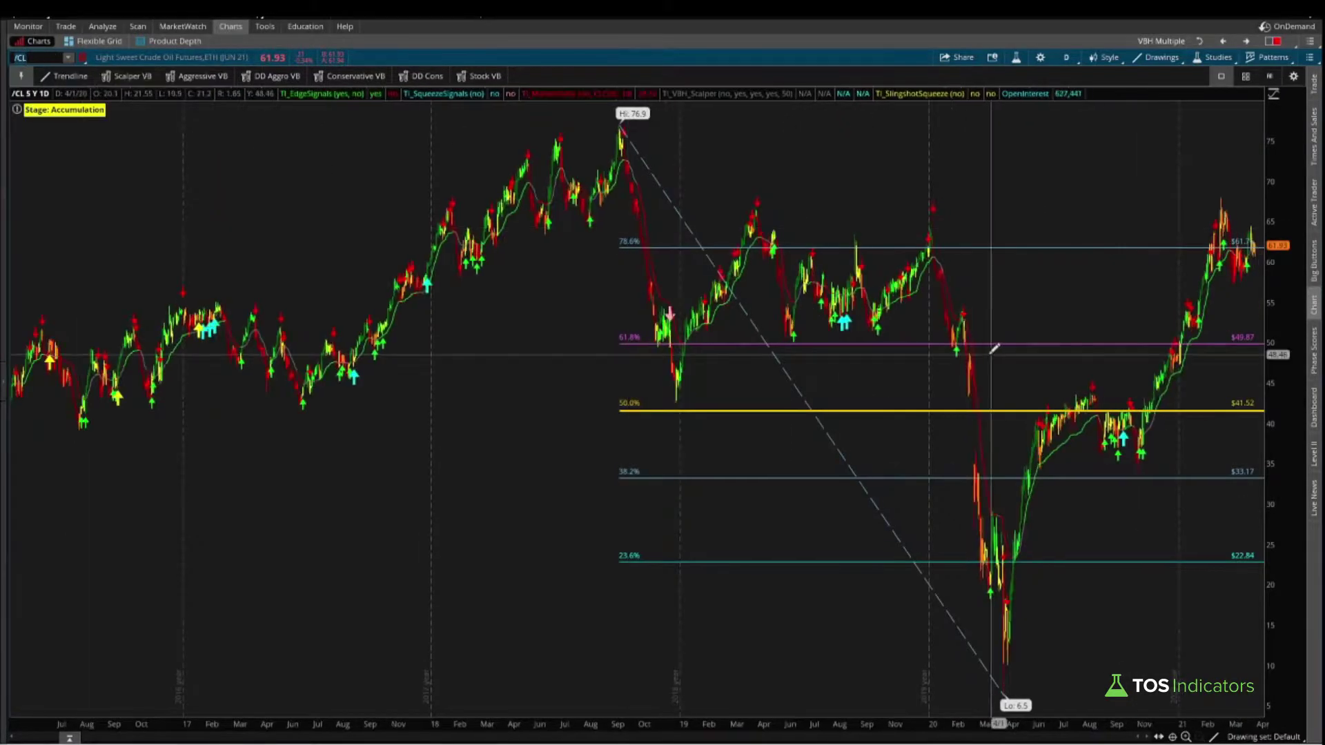
{"action": "left_click_drag", "start_coordinate": [1032, 339], "coordinate": [1260, 304]}
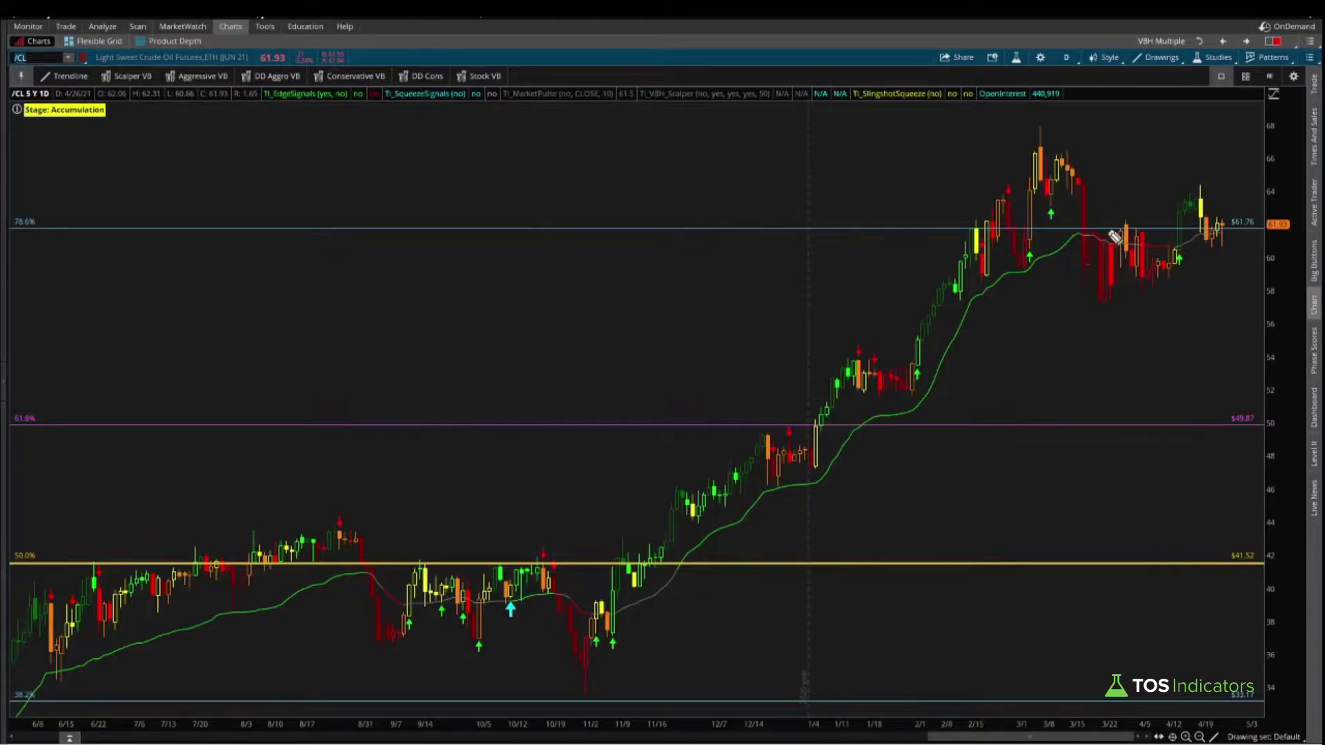
Step: Mark the March pullback and the consolidation near the 78.6% level with a curve, circle and arrow, and erase them
{"action": "mouse_move", "coordinate": [1049, 195]}
{"action": "left_mouse_down"}
{"action": "mouse_move", "coordinate": [1073, 202]}
{"action": "mouse_move", "coordinate": [1130, 264]}
{"action": "mouse_move", "coordinate": [1167, 263]}
{"action": "mouse_move", "coordinate": [1154, 228]}
{"action": "mouse_move", "coordinate": [1173, 257]}
{"action": "mouse_move", "coordinate": [1170, 238]}
{"action": "left_mouse_up"}
{"action": "left_click_drag", "start_coordinate": [1166, 177], "coordinate": [1158, 221]}
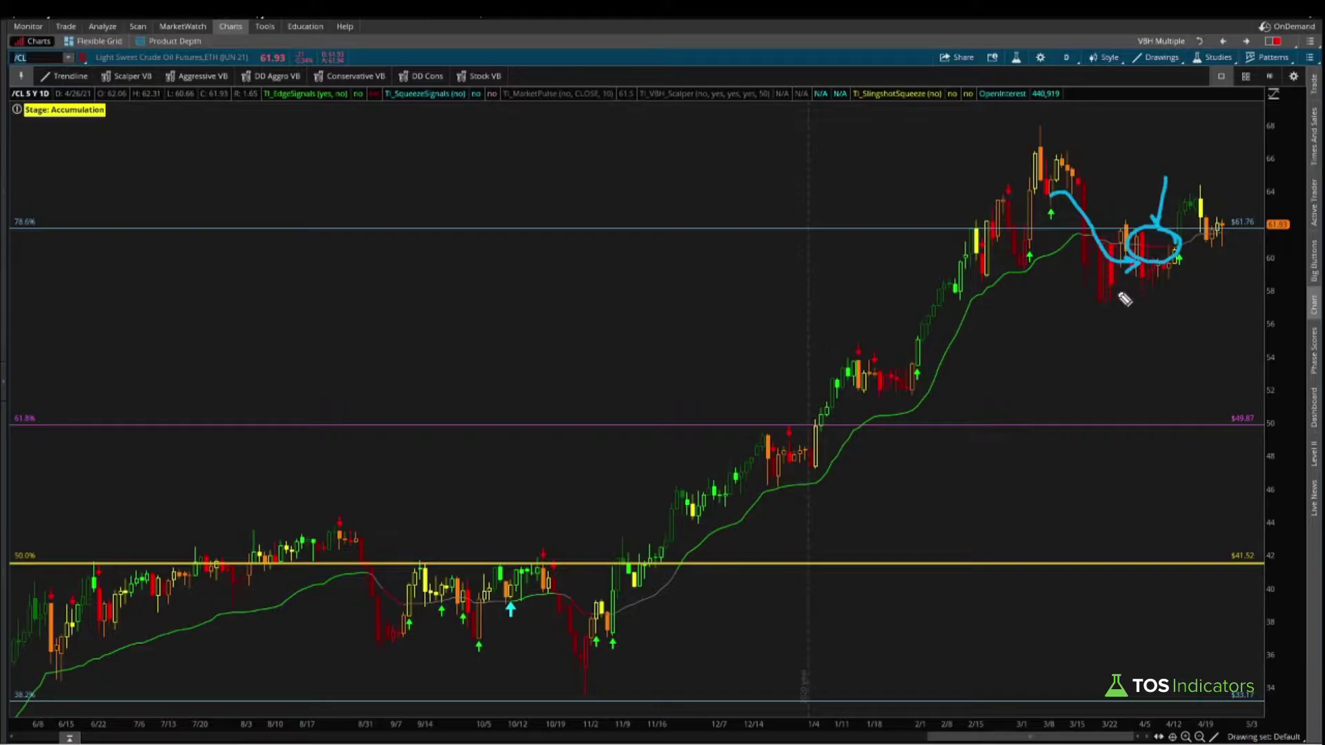
{"action": "key", "text": "ctrl+shift+7"}
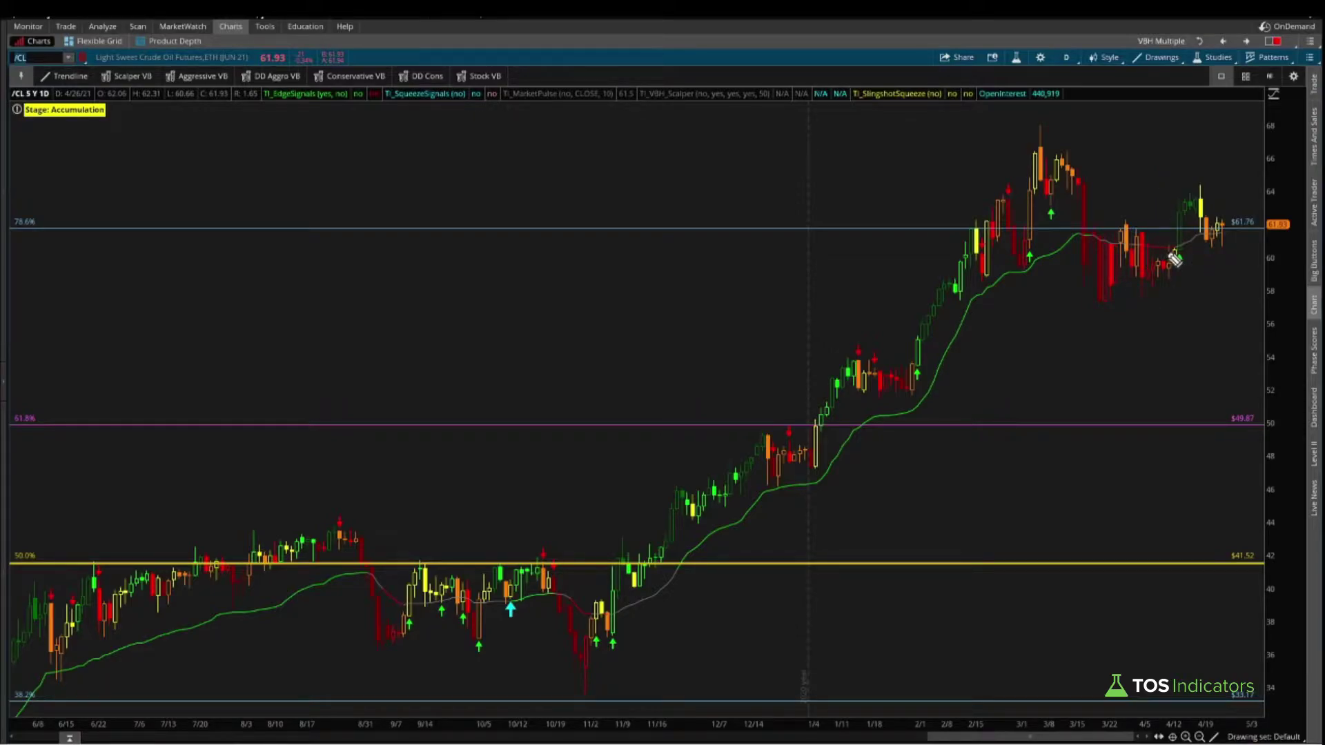
Step: Point out the Stage label, sketch an upward path from the 78.6% level, mark the March high, and clear the marks
{"action": "mouse_move", "coordinate": [31, 126]}
{"action": "left_mouse_down"}
{"action": "mouse_move", "coordinate": [23, 135]}
{"action": "mouse_move", "coordinate": [28, 122]}
{"action": "mouse_move", "coordinate": [41, 144]}
{"action": "left_mouse_up"}
{"action": "key", "text": "ctrl+shift+7"}
{"action": "mouse_move", "coordinate": [1183, 239]}
{"action": "left_mouse_down"}
{"action": "mouse_move", "coordinate": [1236, 240]}
{"action": "mouse_move", "coordinate": [1243, 181]}
{"action": "left_mouse_up"}
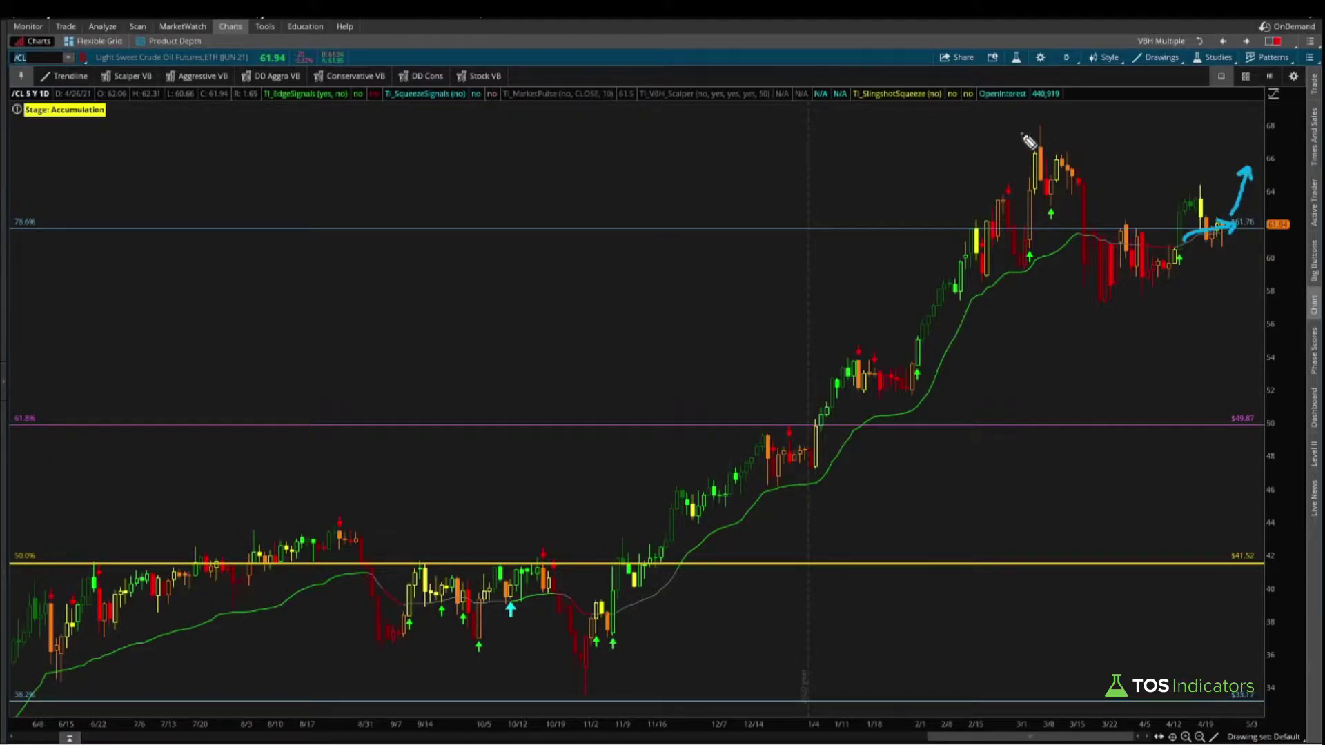
{"action": "left_click_drag", "start_coordinate": [1021, 132], "coordinate": [1043, 126]}
{"action": "key", "text": "Escape"}
Step: Show the full five-year /CL chart, check its time frame, and mark the Fibonacci swing high, swing low and current price
{"action": "left_click", "coordinate": [1199, 737]}
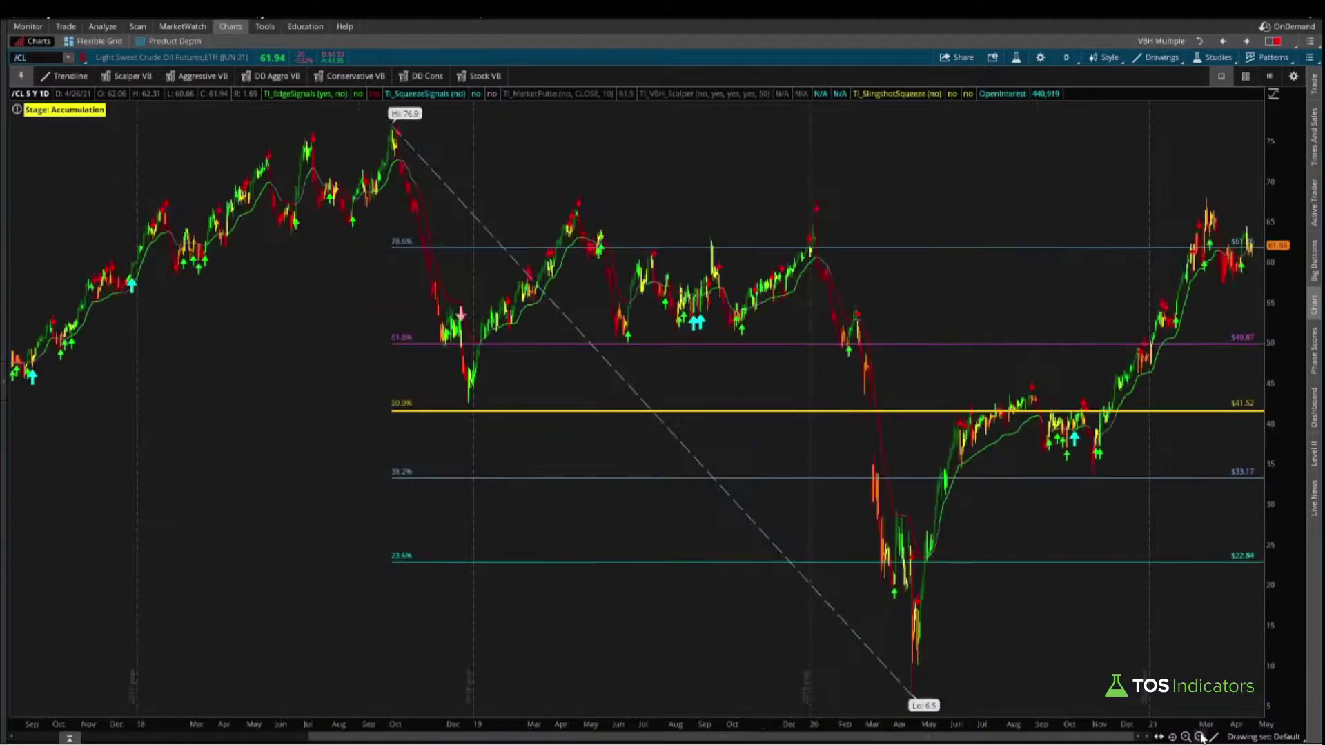
{"action": "left_click", "coordinate": [1199, 737]}
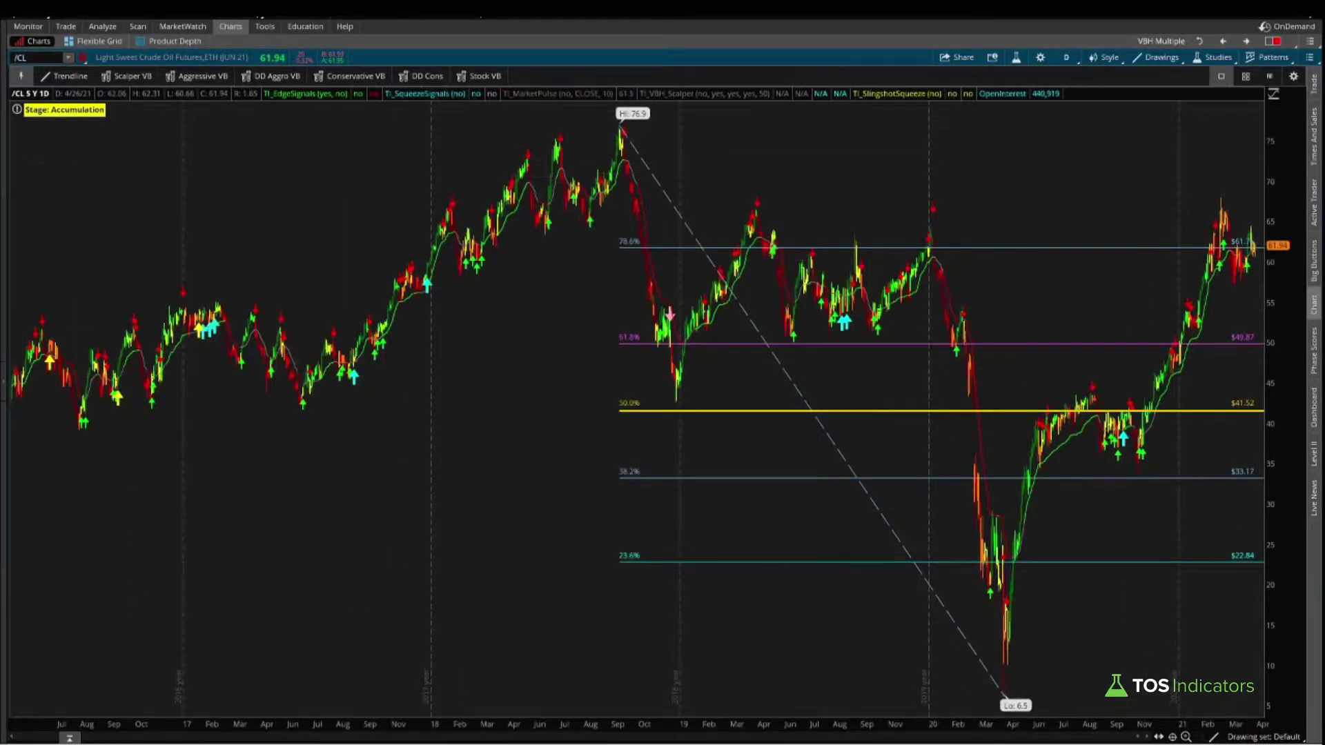
{"action": "left_click", "coordinate": [1068, 59]}
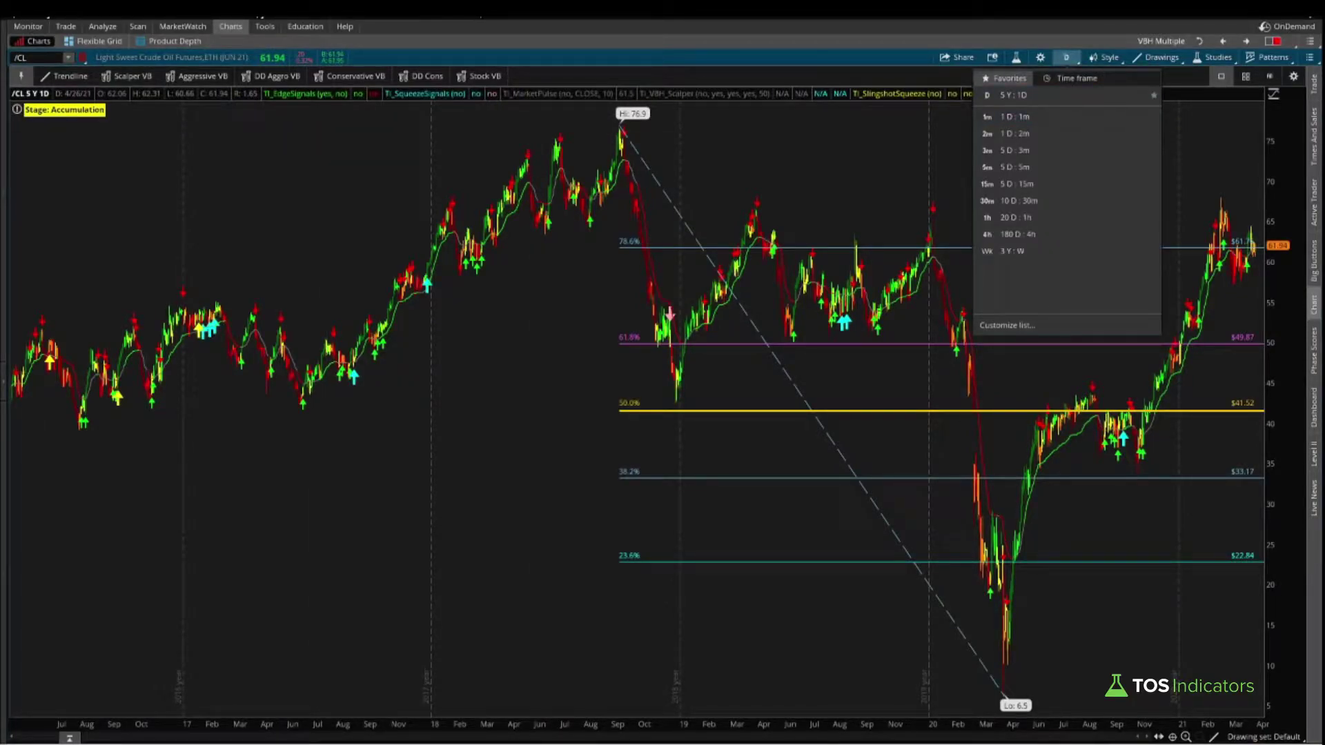
{"action": "left_click", "coordinate": [698, 256]}
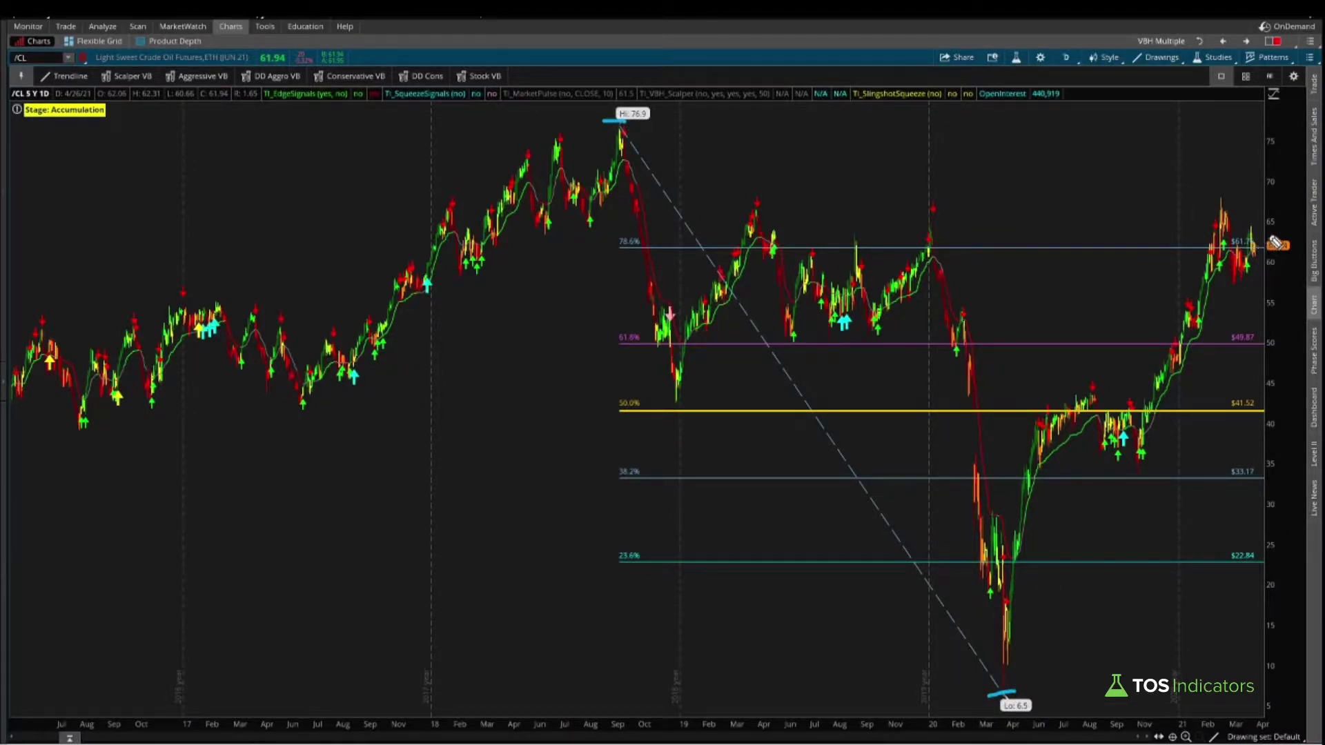
{"action": "mouse_move", "coordinate": [1268, 237]}
{"action": "left_mouse_down"}
{"action": "mouse_move", "coordinate": [1213, 229]}
{"action": "mouse_move", "coordinate": [1260, 261]}
{"action": "mouse_move", "coordinate": [1264, 240]}
{"action": "left_mouse_up"}
{"action": "key", "text": "Escape"}
Step: Enlarge the recent /CL daily bars and mark the latest candles at the 78.6% retracement, clearing the mark at the end
{"action": "left_click_drag", "start_coordinate": [1041, 335], "coordinate": [1262, 335]}
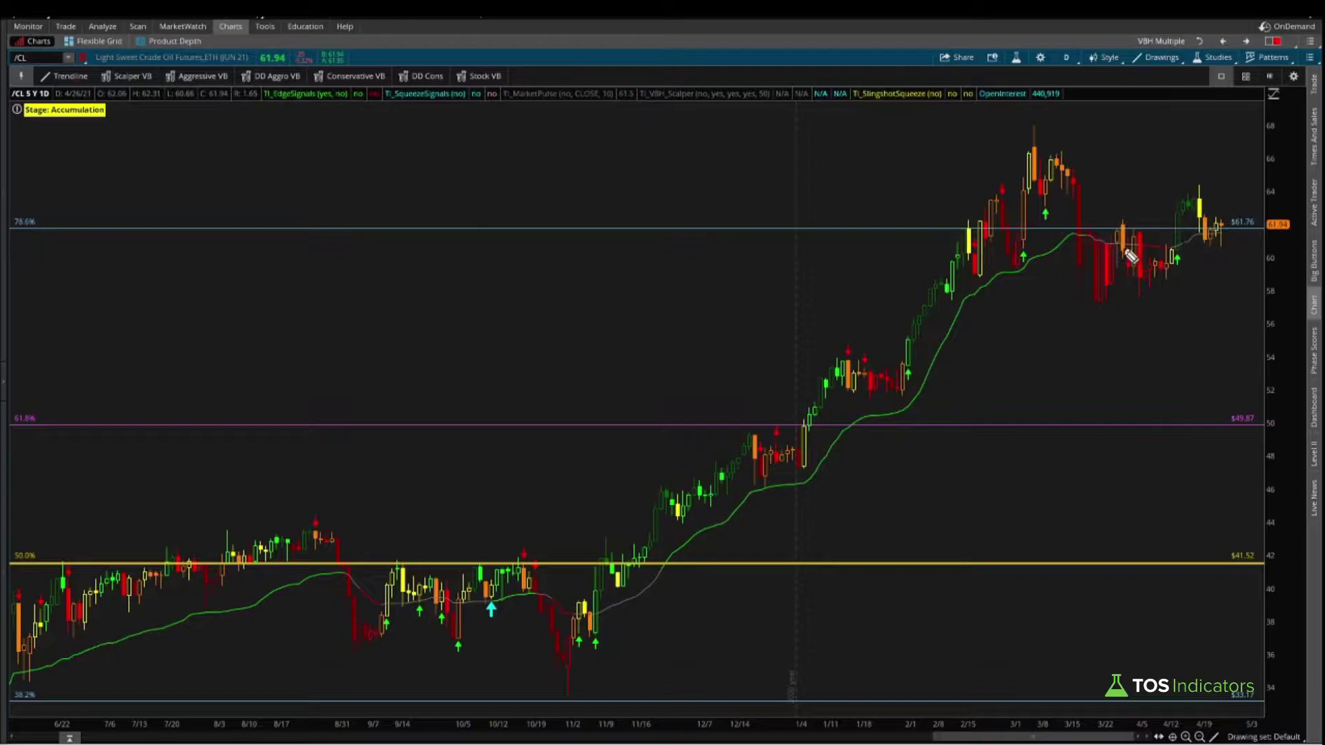
{"action": "left_click_drag", "start_coordinate": [1219, 235], "coordinate": [1249, 214]}
{"action": "key", "text": "Escape"}
Step: Load the /QM chart, replace it with USO, and narrow the view to the daily bars since late December
{"action": "key", "text": "Return"}
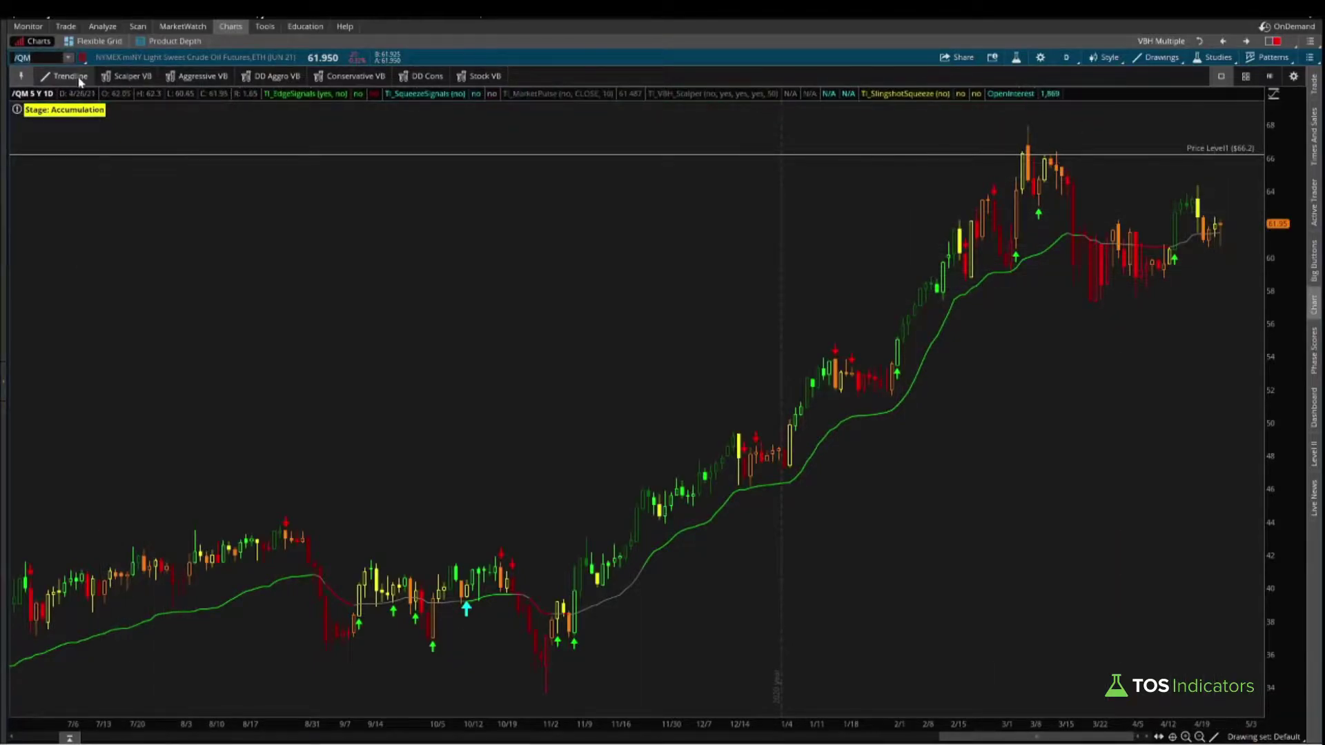
{"action": "type", "text": "USO"}
{"action": "key", "text": "Return"}
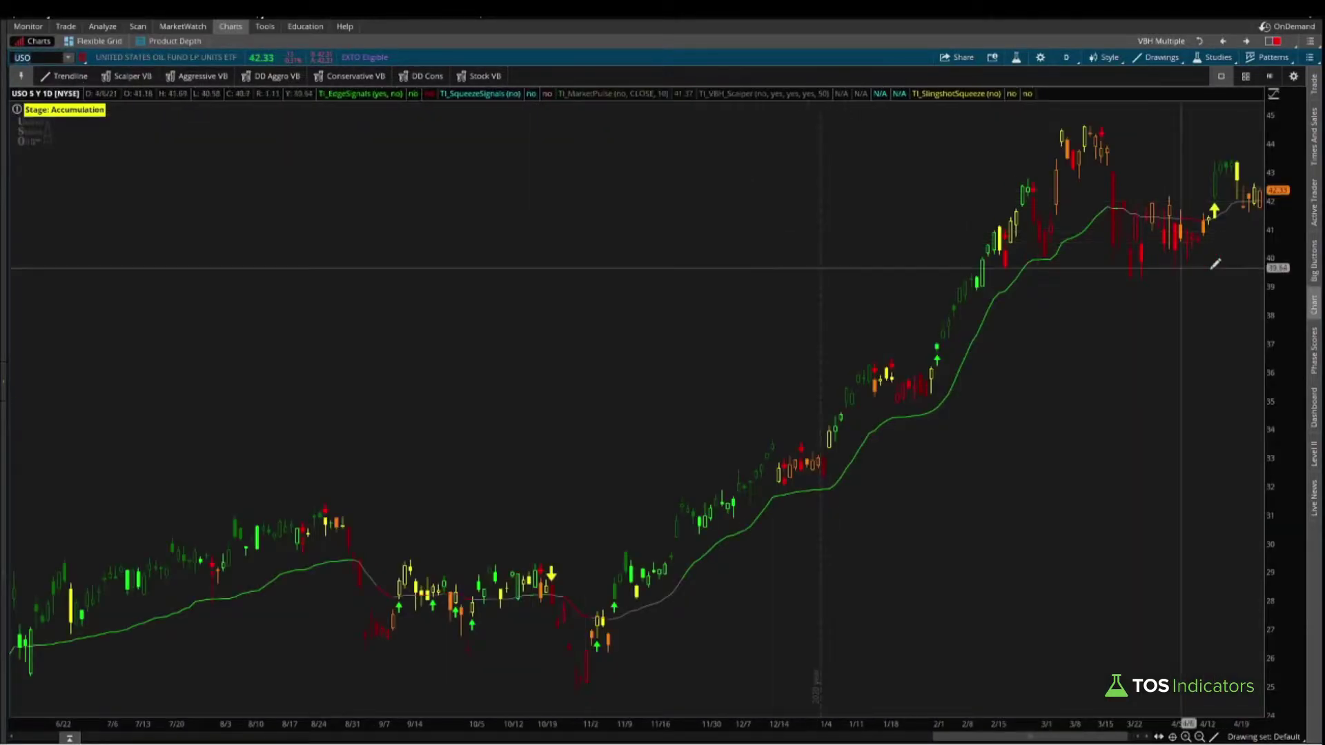
{"action": "left_click", "coordinate": [1199, 737]}
{"action": "left_click", "coordinate": [1199, 736]}
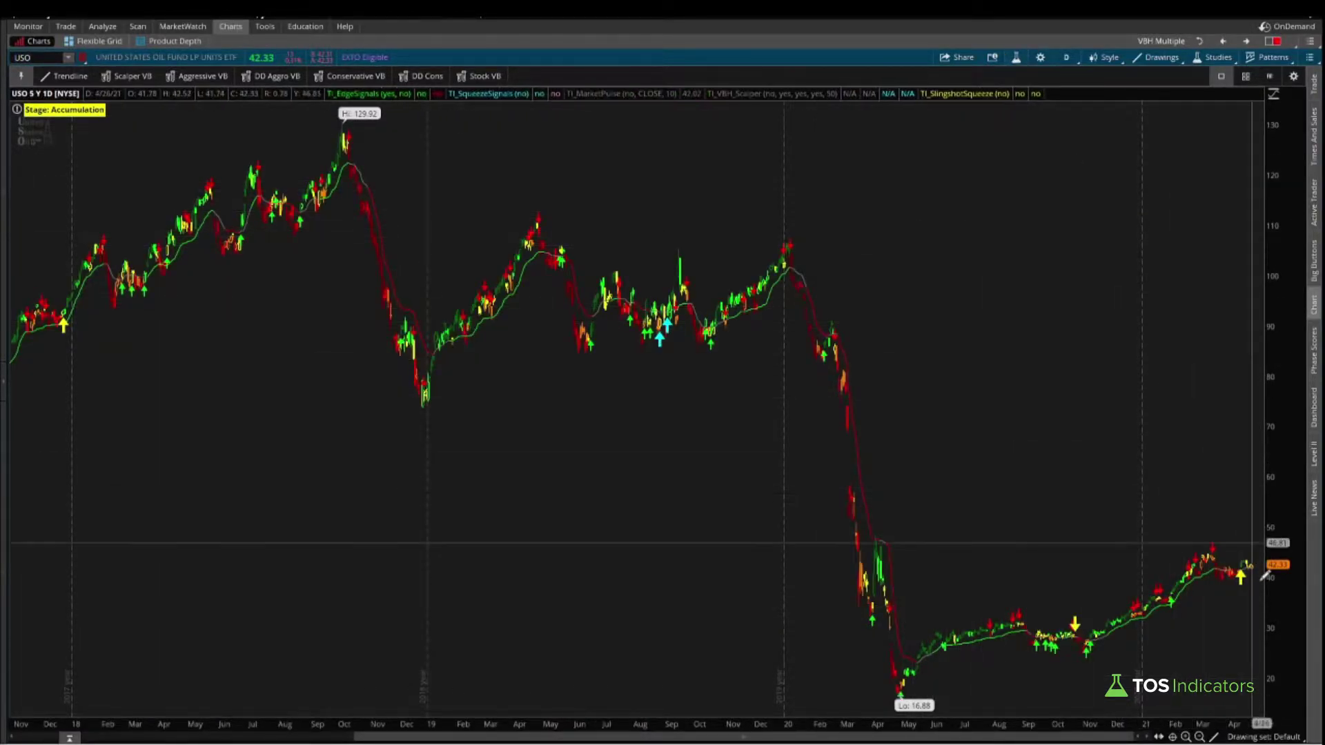
{"action": "left_click_drag", "start_coordinate": [1136, 559], "coordinate": [1258, 564]}
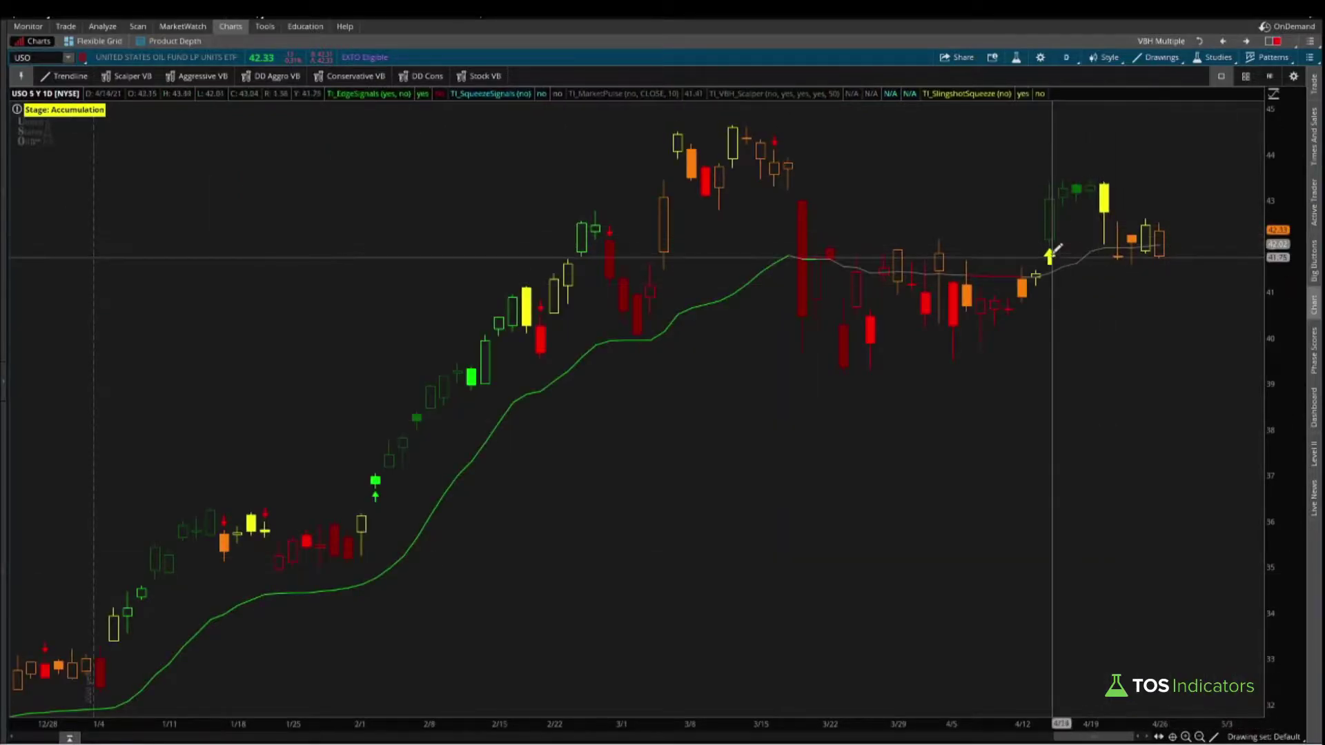
Step: Add the TI_SlingshotSqueezeBacktester strategy to the USO chart and select the 5 Y : 1D time frame
{"action": "left_click", "coordinate": [1015, 57]}
{"action": "left_click", "coordinate": [432, 234]}
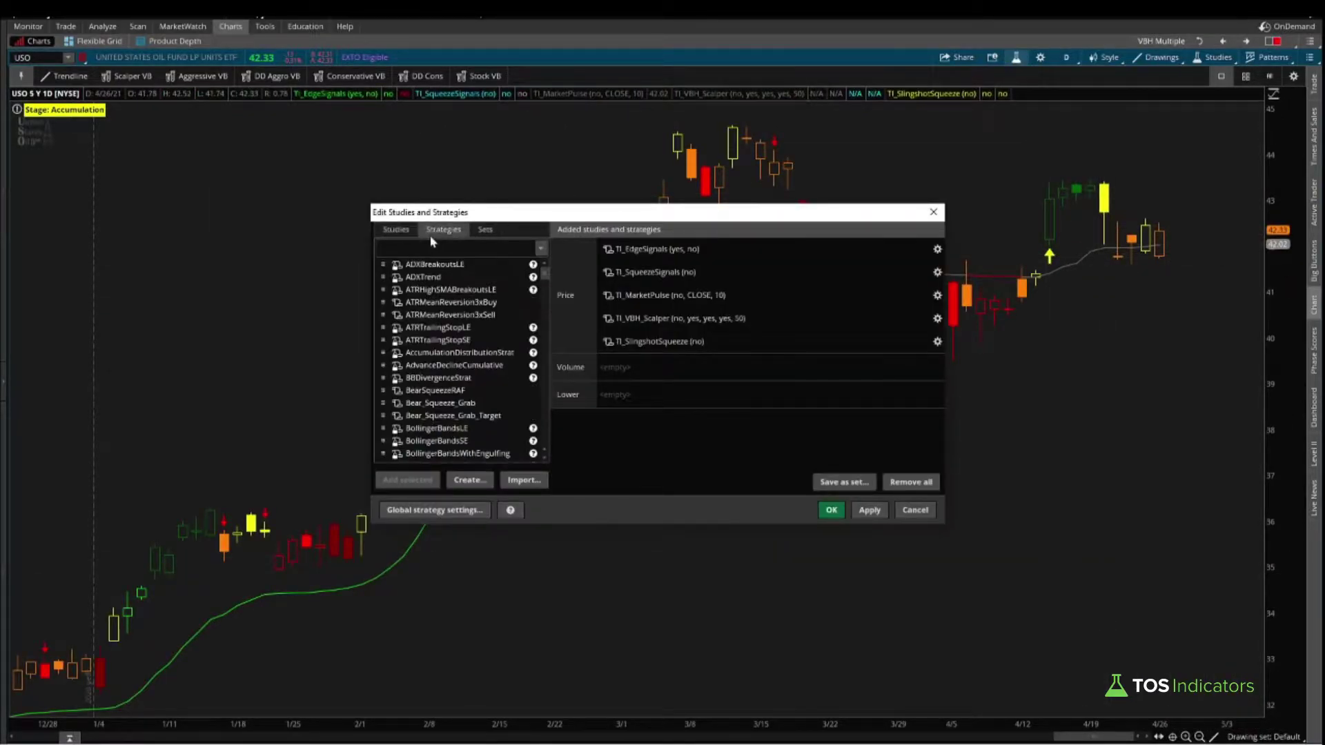
{"action": "type", "text": "slingshot"}
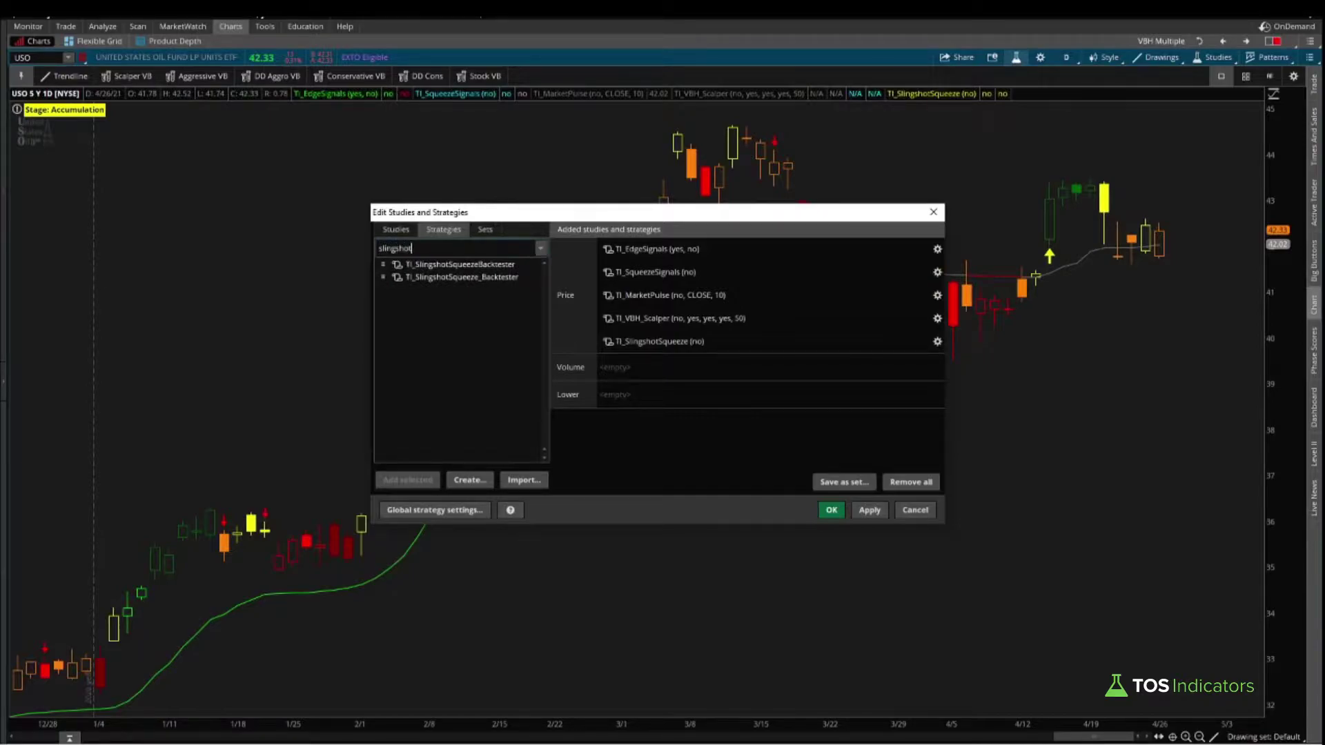
{"action": "double_click", "coordinate": [446, 266]}
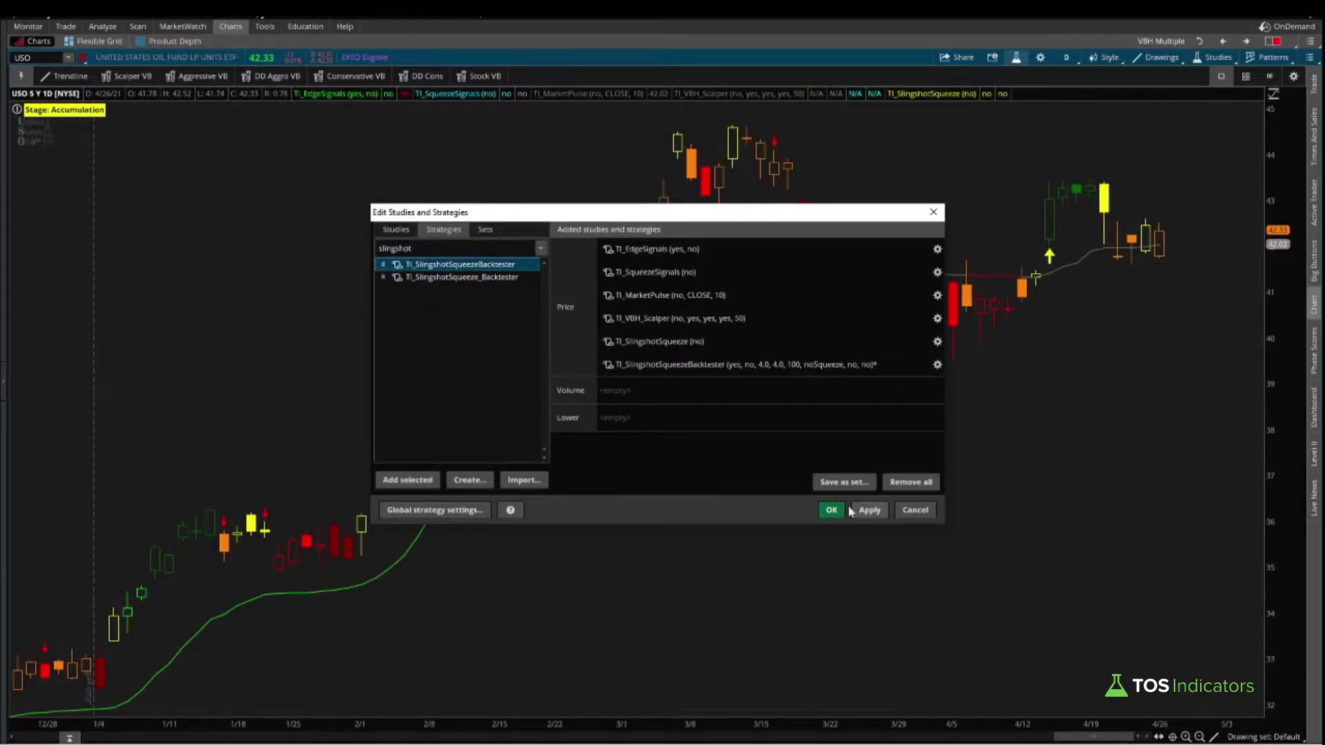
{"action": "left_click", "coordinate": [1066, 58]}
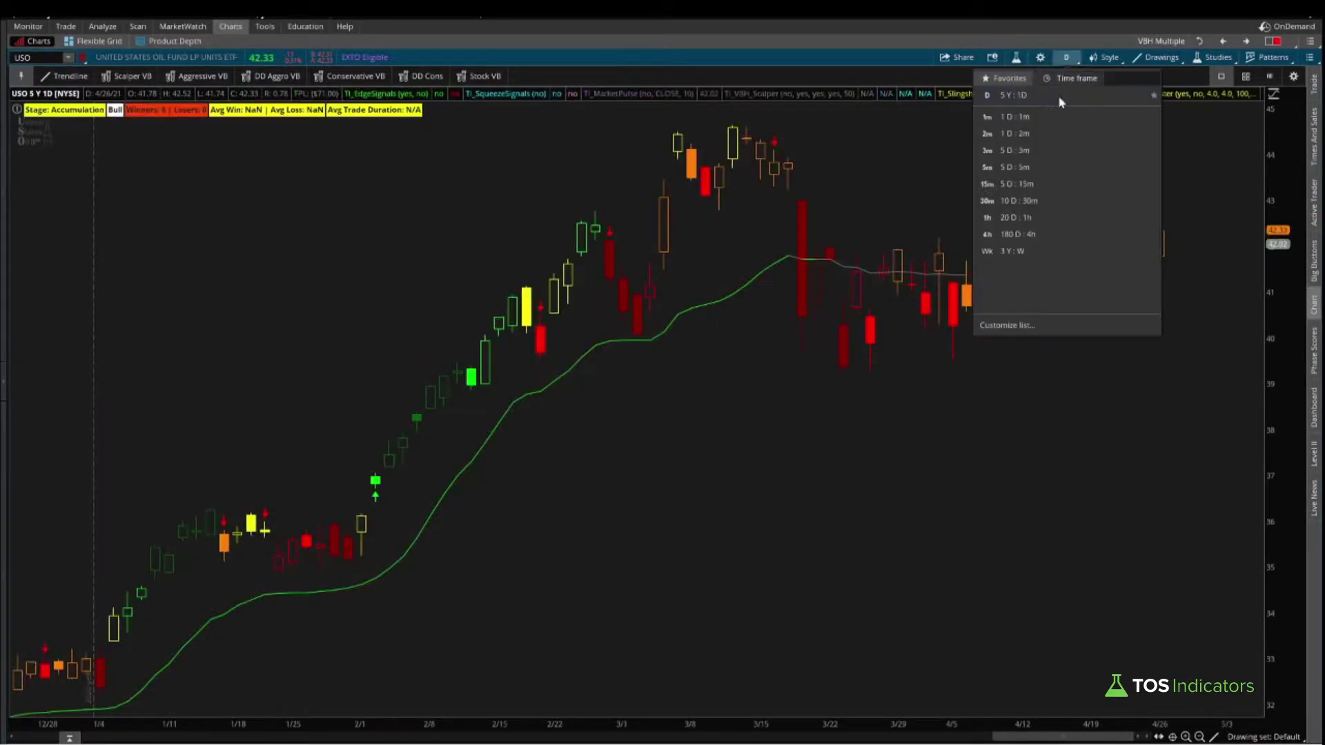
{"action": "left_click", "coordinate": [1020, 101]}
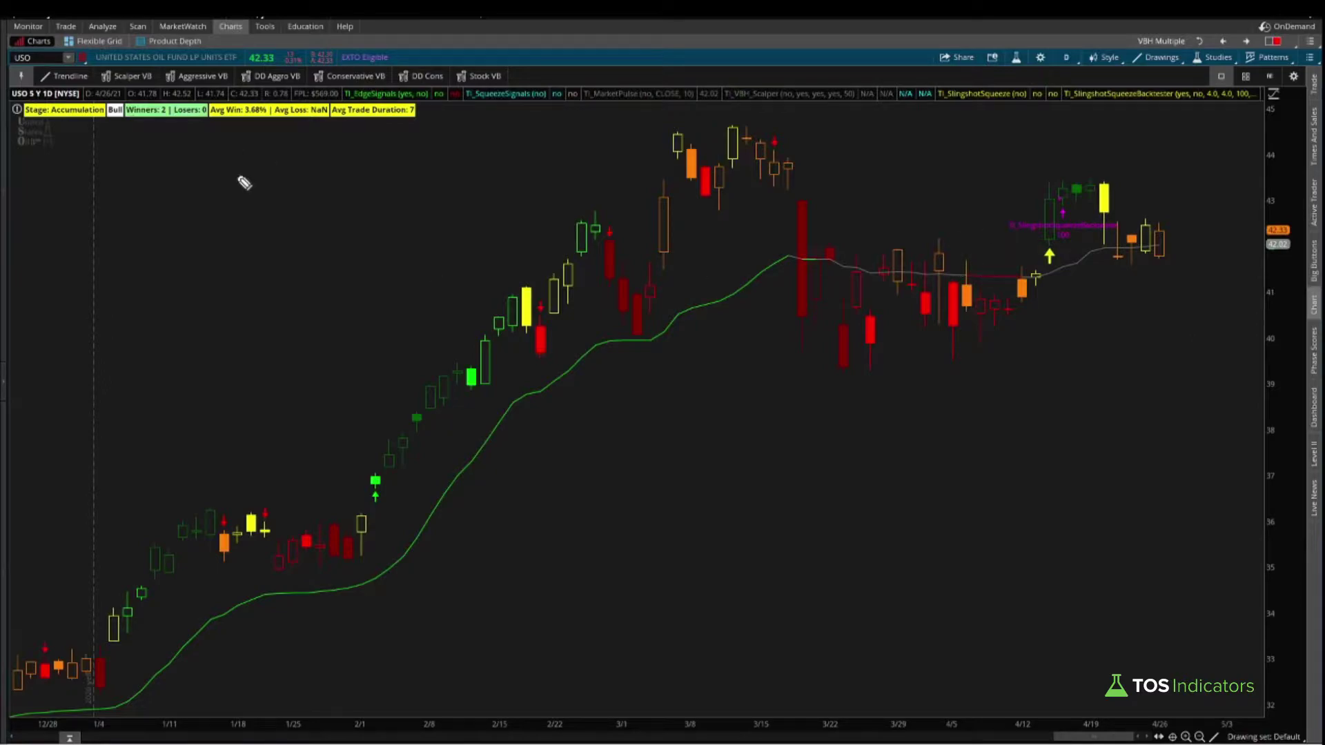
Step: Mark the backtester's winners, average win and average trade duration labels with arrows and circles, and clear the marks
{"action": "left_click_drag", "start_coordinate": [128, 170], "coordinate": [145, 135]}
{"action": "left_click_drag", "start_coordinate": [222, 164], "coordinate": [240, 133]}
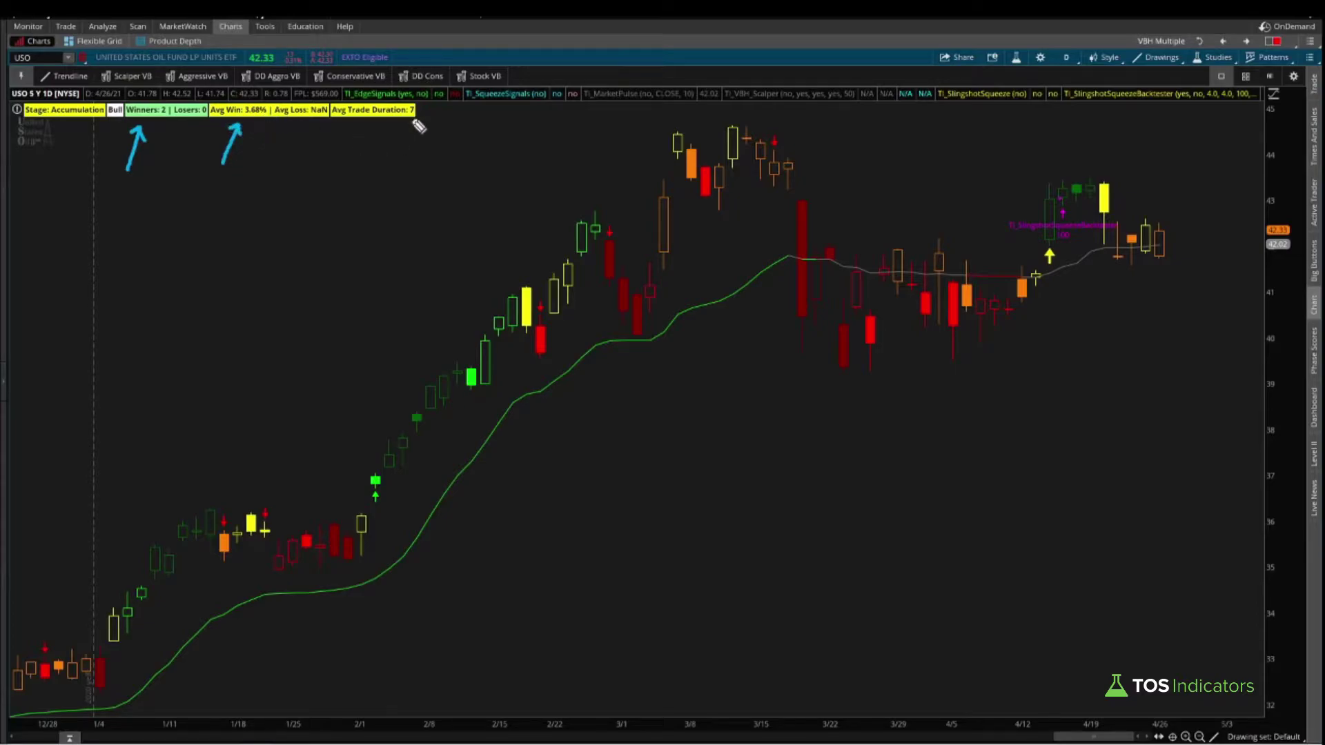
{"action": "mouse_move", "coordinate": [423, 109]}
{"action": "left_mouse_down"}
{"action": "mouse_move", "coordinate": [372, 91]}
{"action": "mouse_move", "coordinate": [327, 111]}
{"action": "mouse_move", "coordinate": [414, 126]}
{"action": "mouse_move", "coordinate": [422, 102]}
{"action": "mouse_move", "coordinate": [453, 122]}
{"action": "left_mouse_up"}
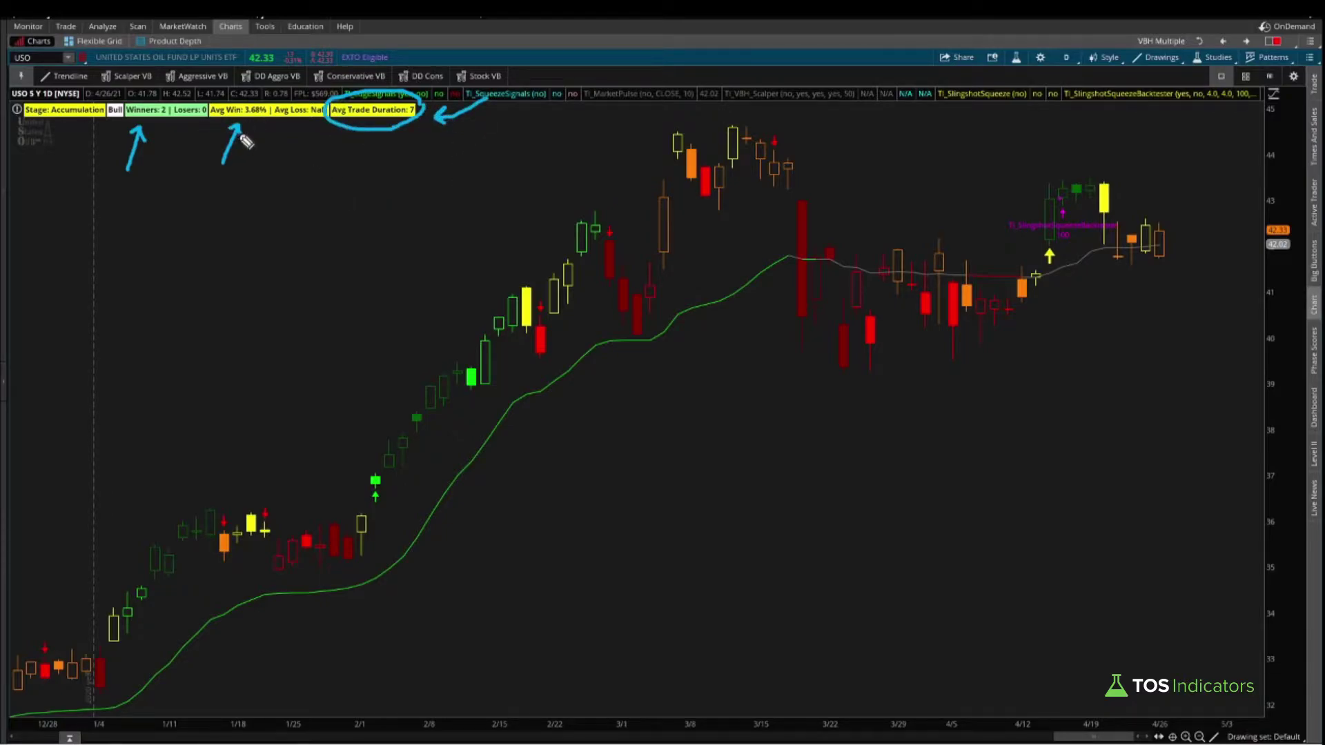
{"action": "left_click_drag", "start_coordinate": [244, 124], "coordinate": [264, 126]}
{"action": "mouse_move", "coordinate": [271, 103]}
{"action": "left_mouse_down"}
{"action": "mouse_move", "coordinate": [242, 94]}
{"action": "mouse_move", "coordinate": [273, 129]}
{"action": "mouse_move", "coordinate": [267, 95]}
{"action": "left_mouse_up"}
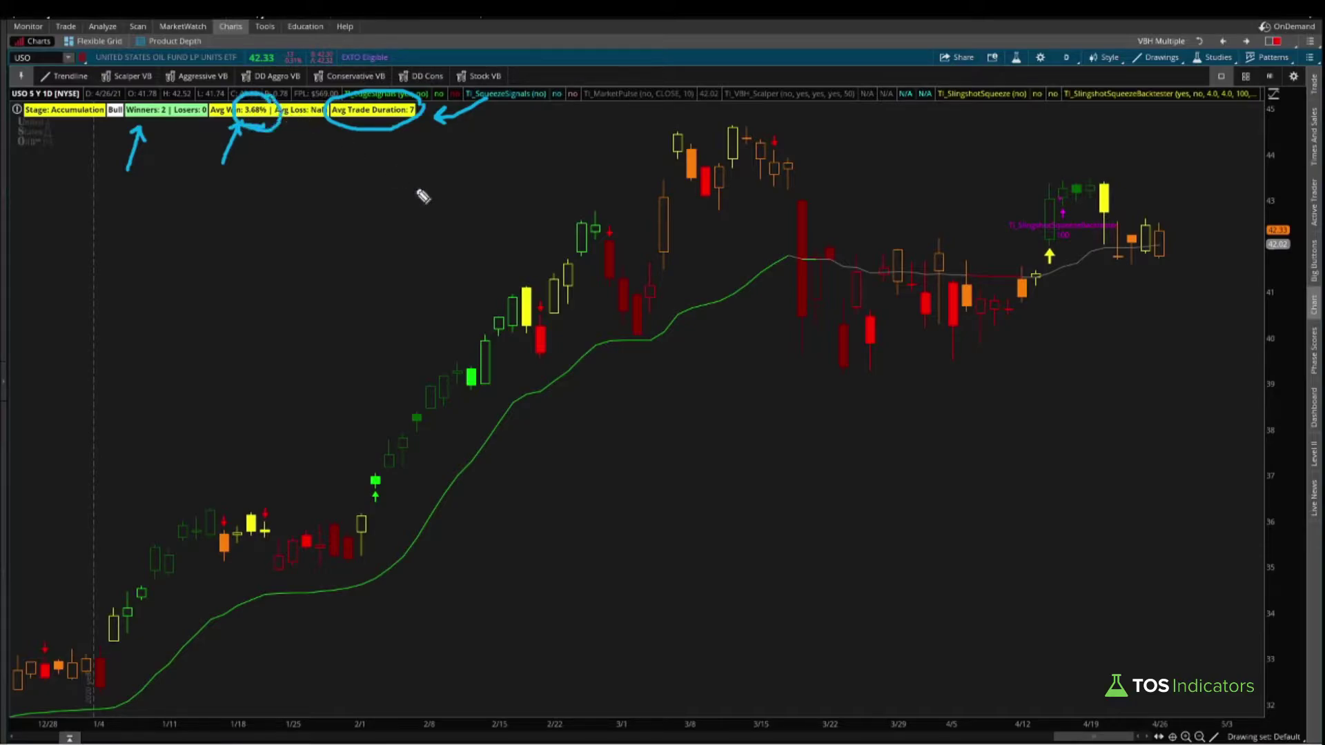
{"action": "key", "text": "e"}
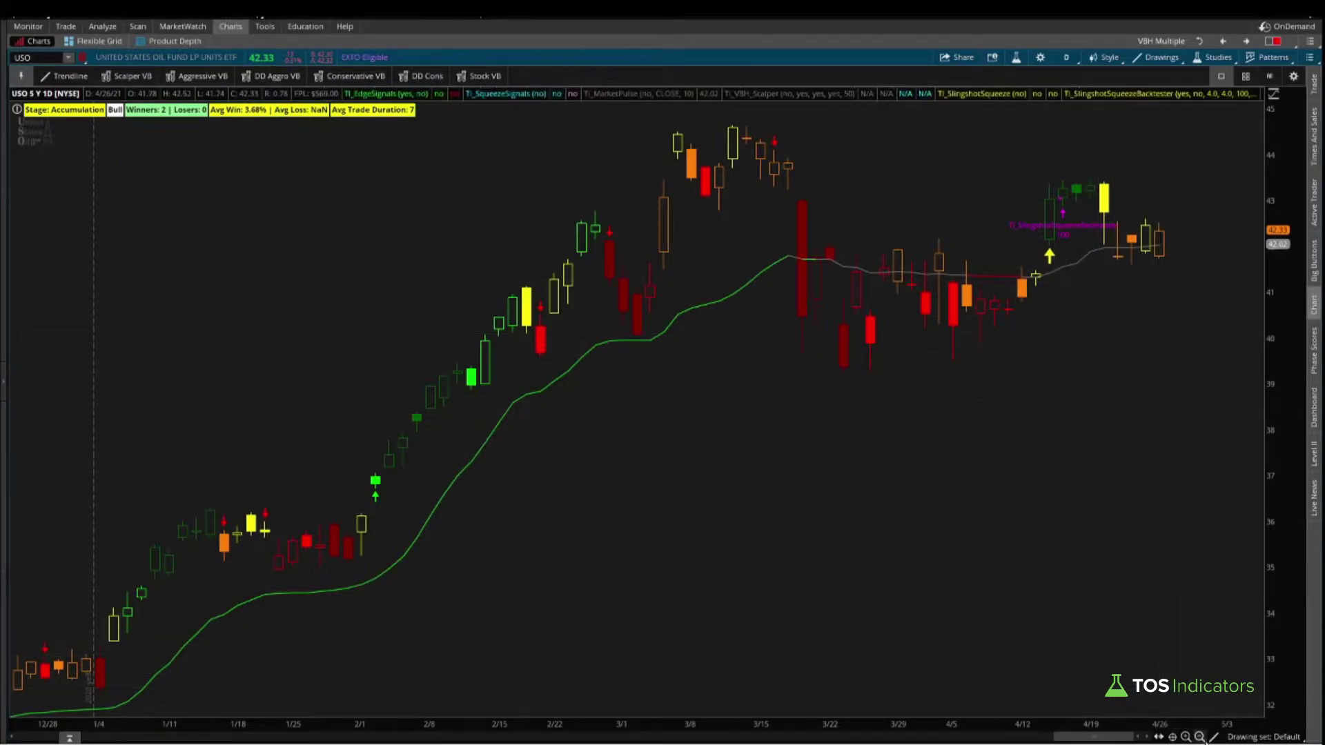
Step: Open the strategy report from the mid-April backtester signal on USO and highlight the latest Buy to Open price
{"action": "left_click", "coordinate": [1199, 737]}
{"action": "left_click", "coordinate": [1199, 737]}
{"action": "left_click_drag", "start_coordinate": [953, 461], "coordinate": [1238, 465]}
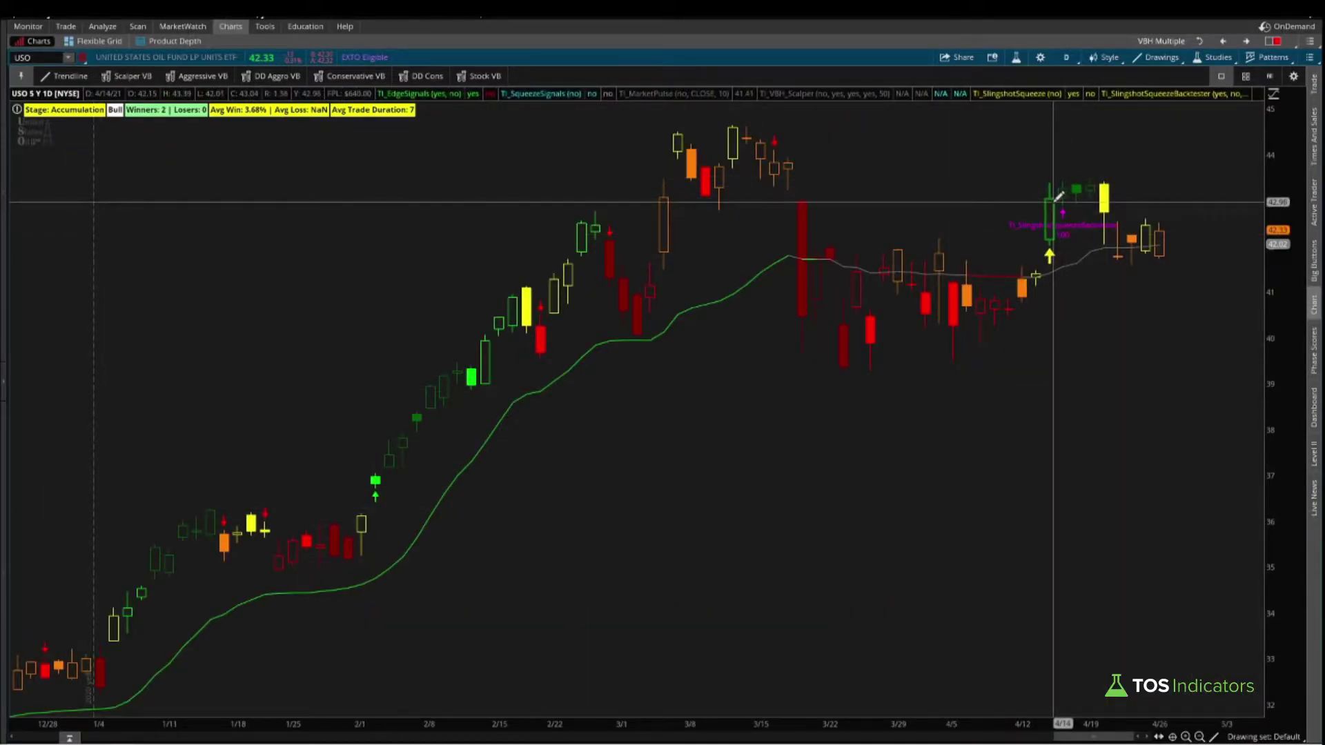
{"action": "right_click", "coordinate": [1062, 222]}
{"action": "left_click", "coordinate": [1099, 287]}
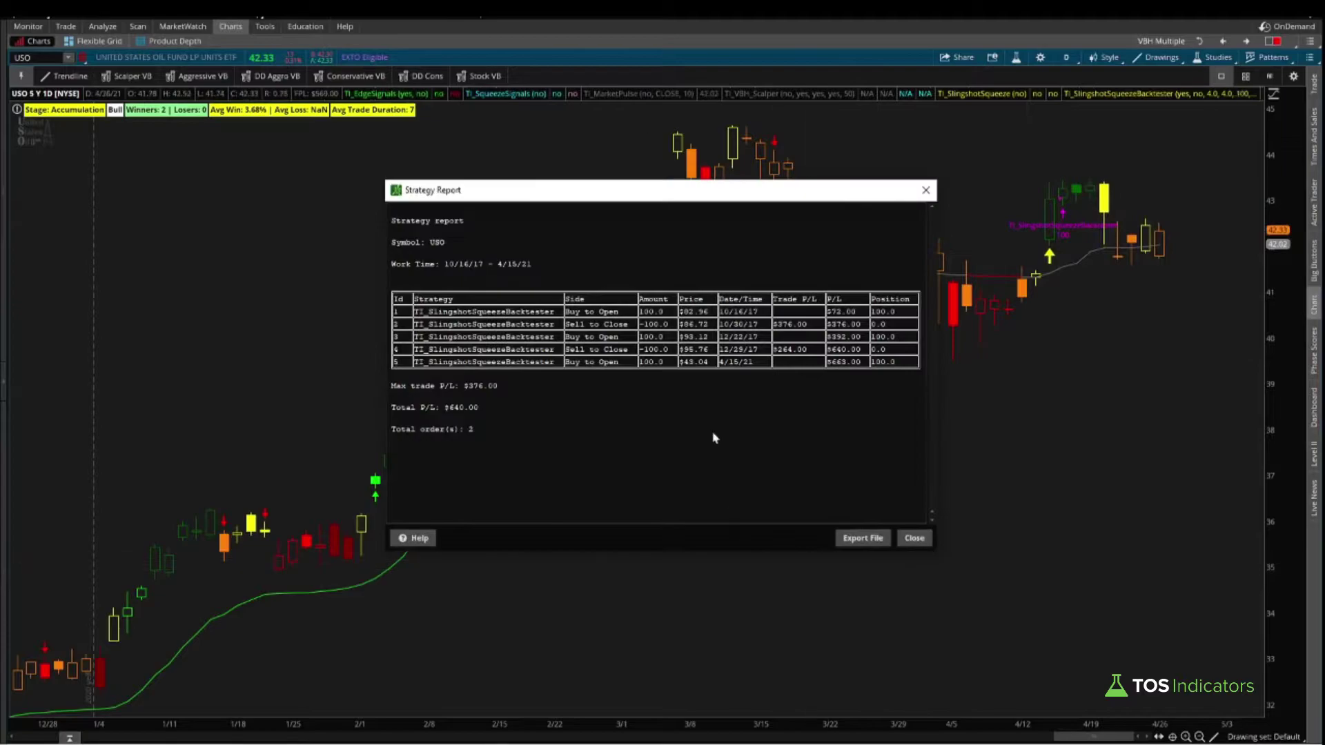
{"action": "left_click_drag", "start_coordinate": [710, 365], "coordinate": [687, 366]}
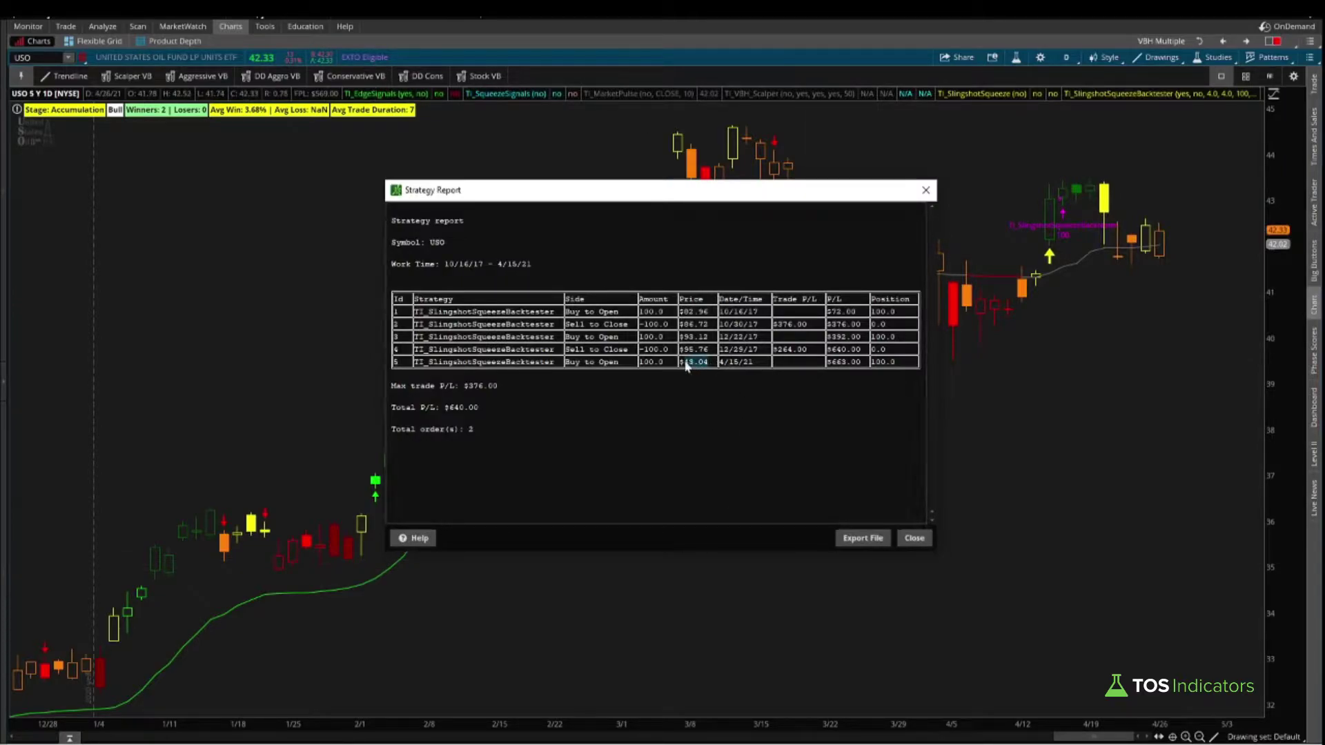
Step: Close the strategy report, mark the backtester's average win label with a circle and an arrow, and clear the marks
{"action": "left_click", "coordinate": [914, 538]}
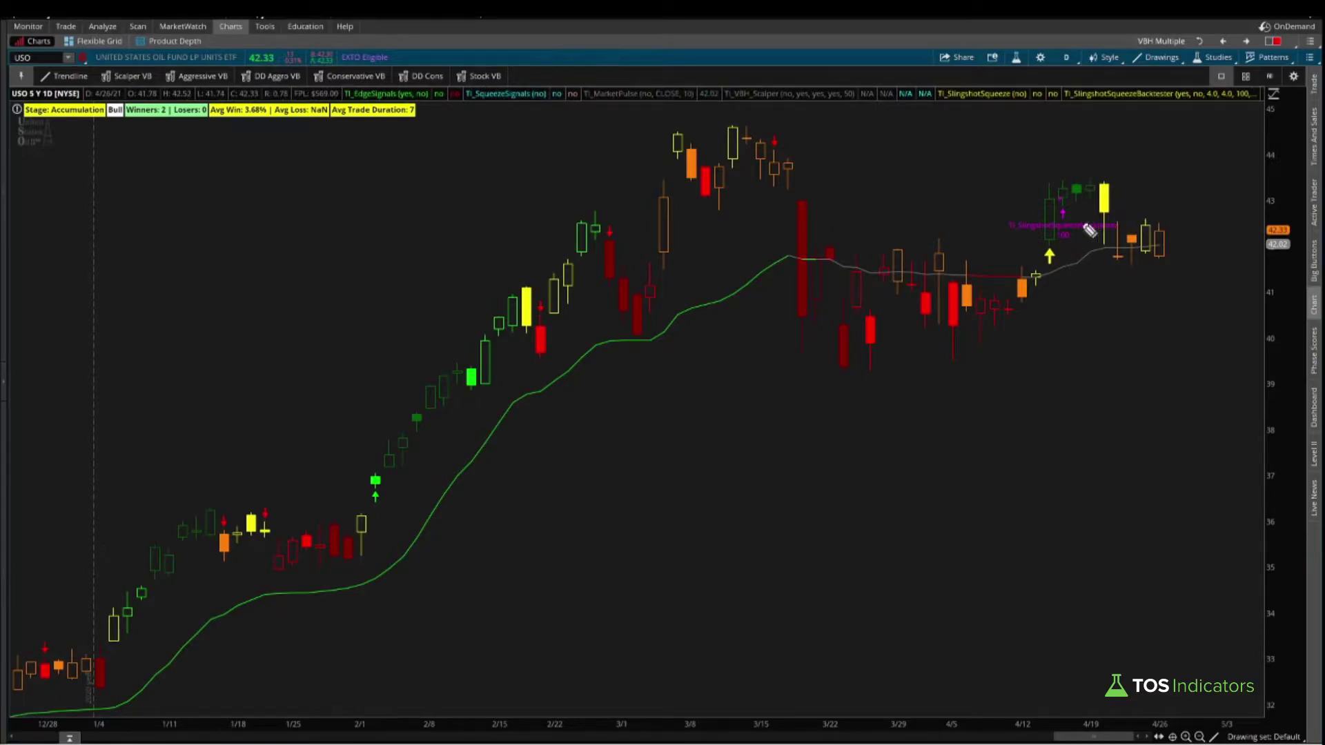
{"action": "mouse_move", "coordinate": [279, 105]}
{"action": "left_mouse_down"}
{"action": "mouse_move", "coordinate": [214, 110]}
{"action": "mouse_move", "coordinate": [275, 127]}
{"action": "left_mouse_up"}
{"action": "left_click_drag", "start_coordinate": [222, 189], "coordinate": [236, 147]}
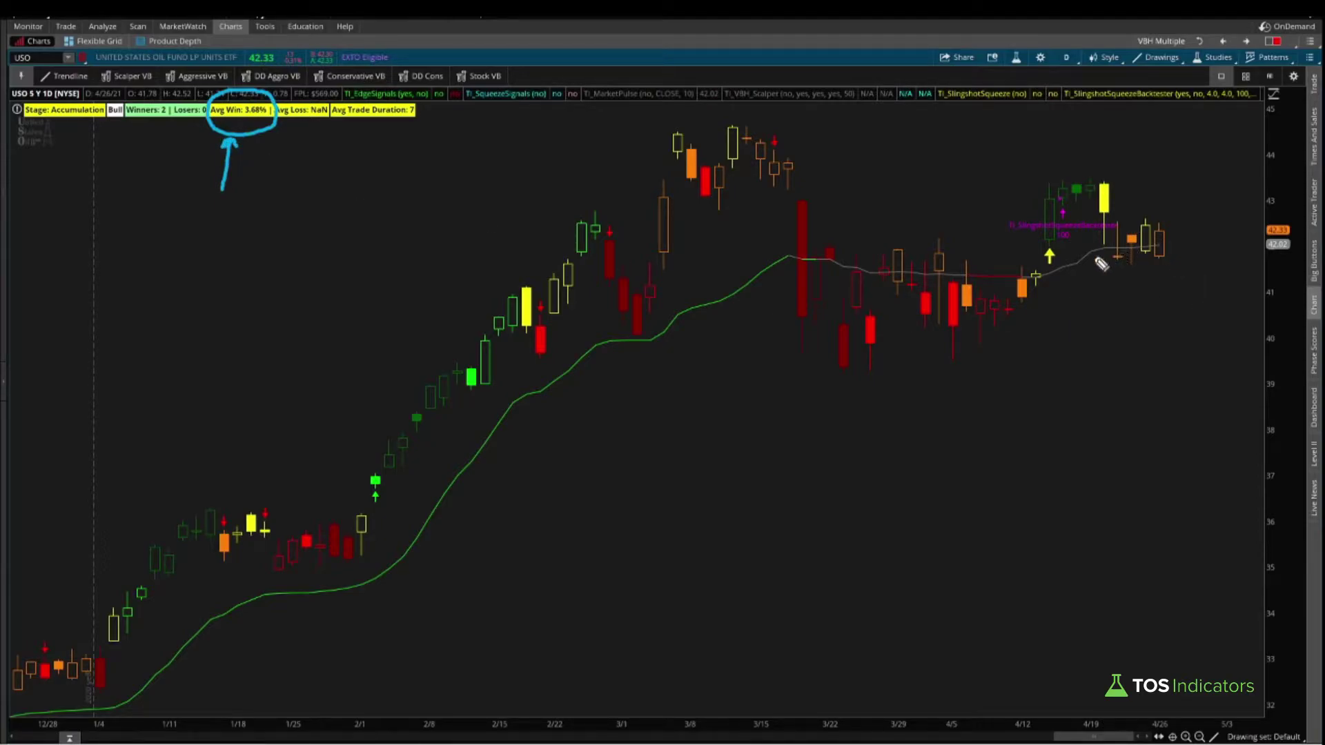
{"action": "key", "text": "Escape"}
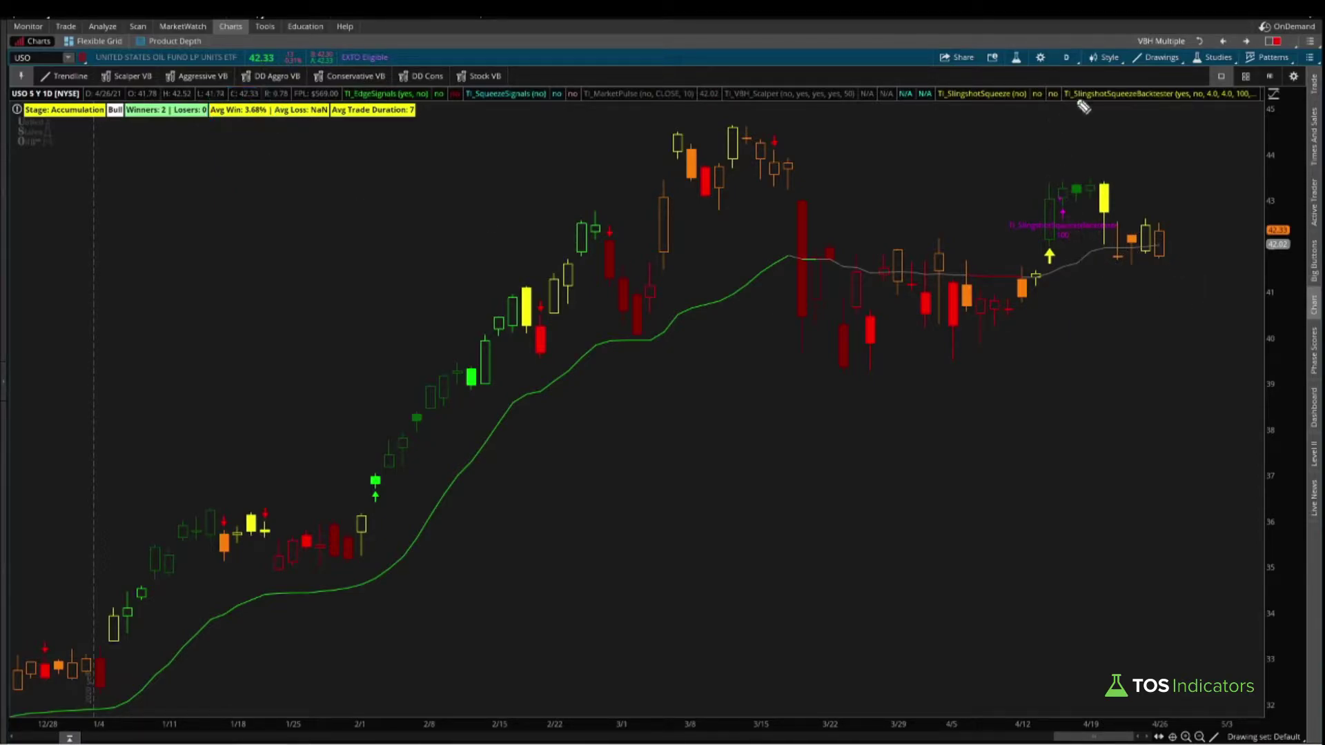
Step: Load the saved study set with the 50 and 200 simple moving averages and TI_TripleSqueeze onto the USO chart
{"action": "left_click", "coordinate": [1214, 58]}
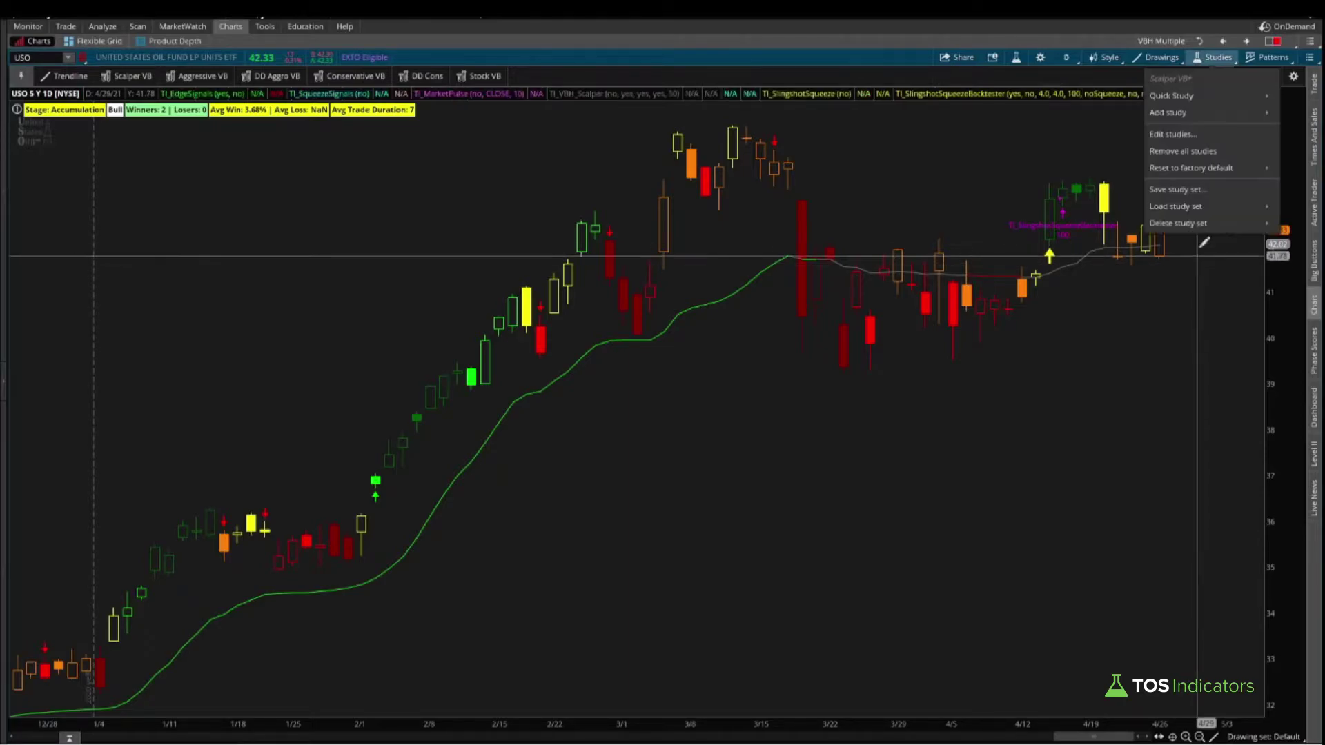
{"action": "mouse_move", "coordinate": [1175, 206]}
{"action": "left_click", "coordinate": [1059, 392]}
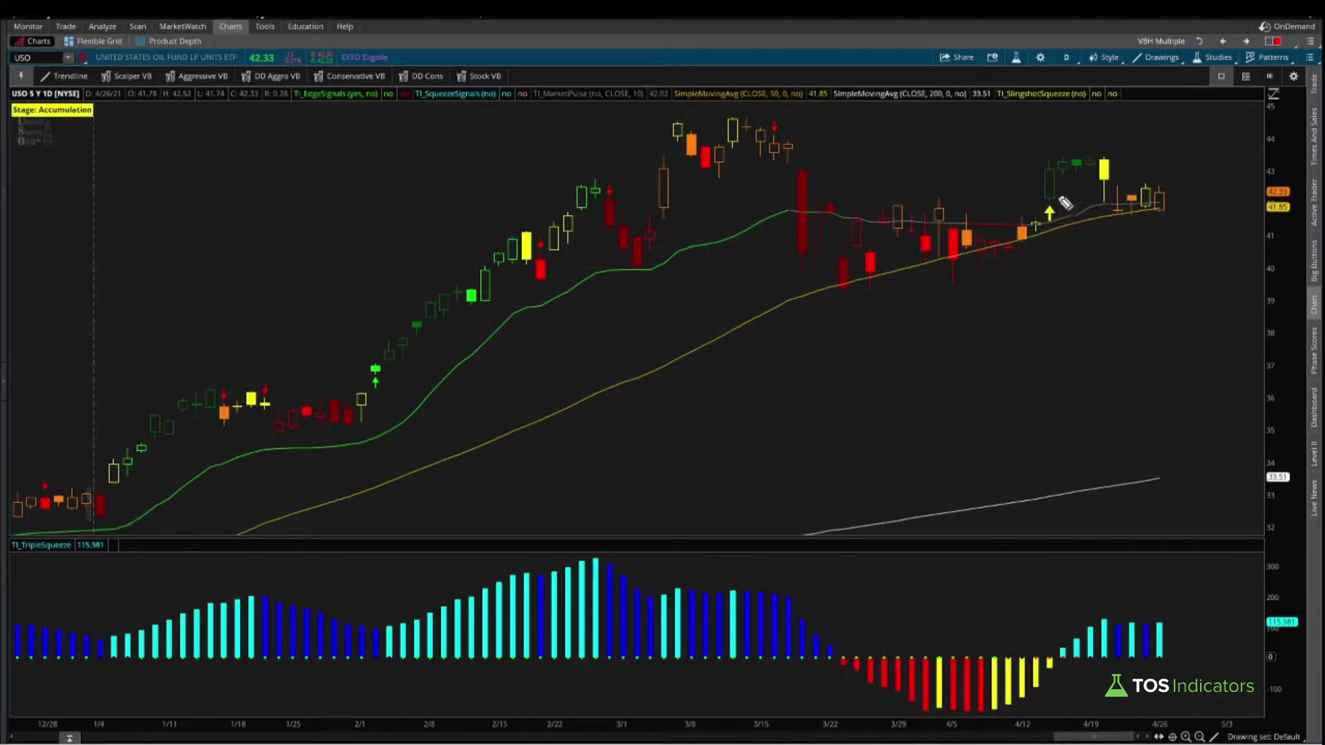
Step: Mark the USO price action since the mid-April signal, clear the marks, and widen the view back to December 2019
{"action": "mouse_move", "coordinate": [1064, 202]}
{"action": "left_mouse_down"}
{"action": "mouse_move", "coordinate": [1058, 224]}
{"action": "mouse_move", "coordinate": [1086, 210]}
{"action": "left_mouse_up"}
{"action": "mouse_move", "coordinate": [1056, 181]}
{"action": "left_mouse_down"}
{"action": "mouse_move", "coordinate": [1121, 213]}
{"action": "mouse_move", "coordinate": [1208, 211]}
{"action": "mouse_move", "coordinate": [1178, 230]}
{"action": "left_mouse_up"}
{"action": "key", "text": "Delete"}
{"action": "key", "text": "Escape"}
{"action": "left_click", "coordinate": [1199, 737]}
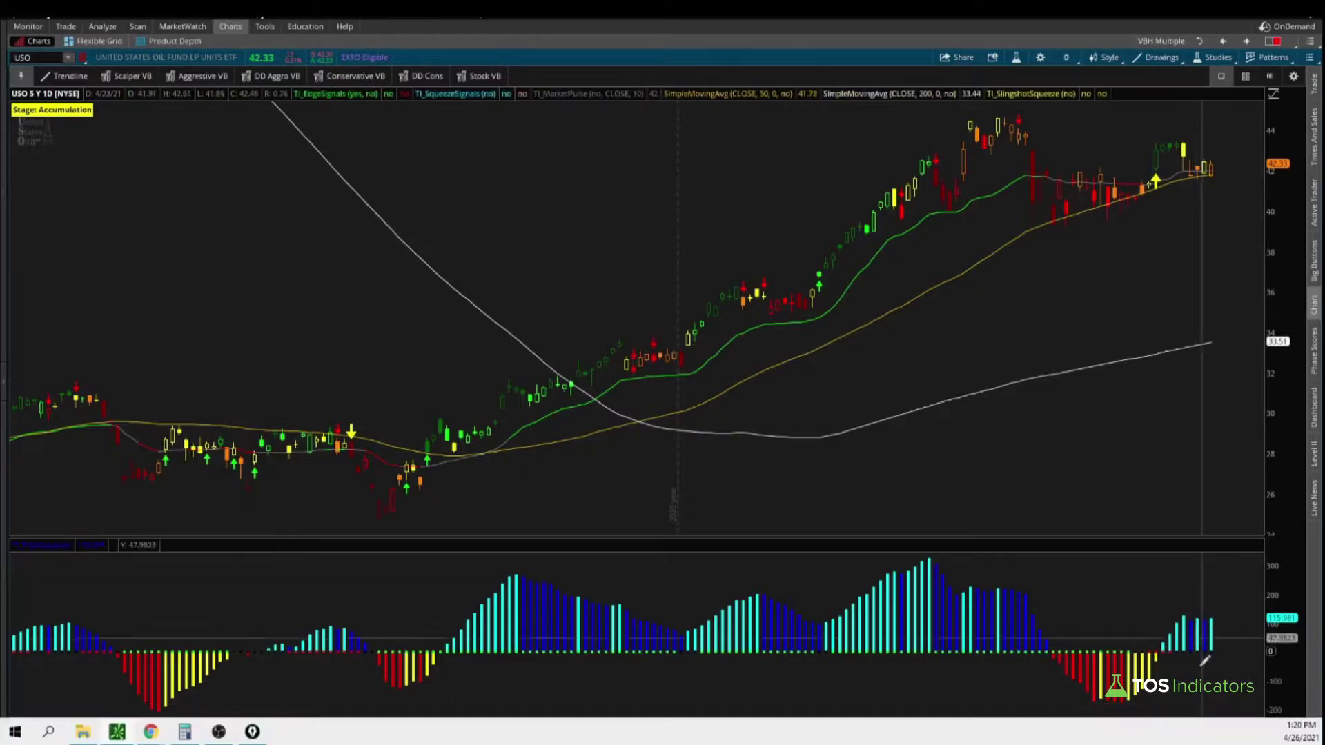
{"action": "left_click", "coordinate": [1199, 737]}
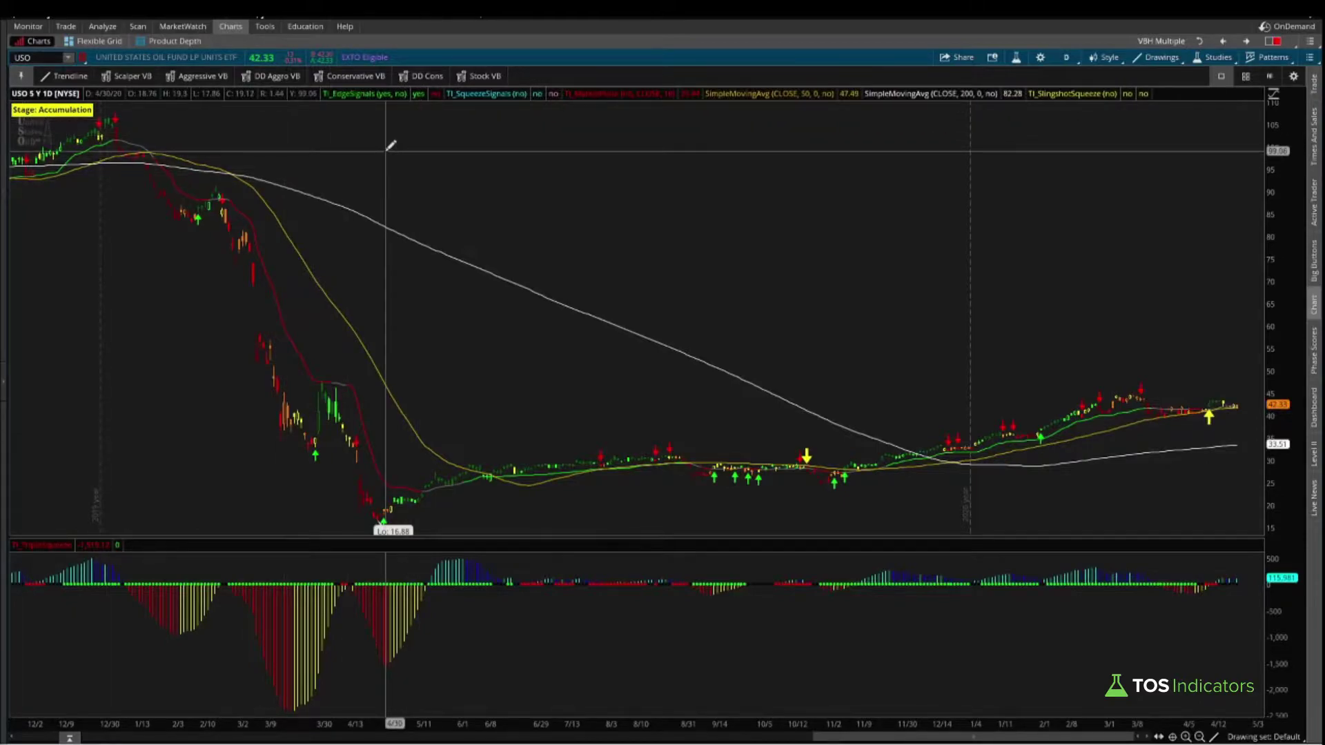
Step: Open the USO option chain and leave only the 30 APR 21 weekly expiration expanded
{"action": "left_click", "coordinate": [66, 27]}
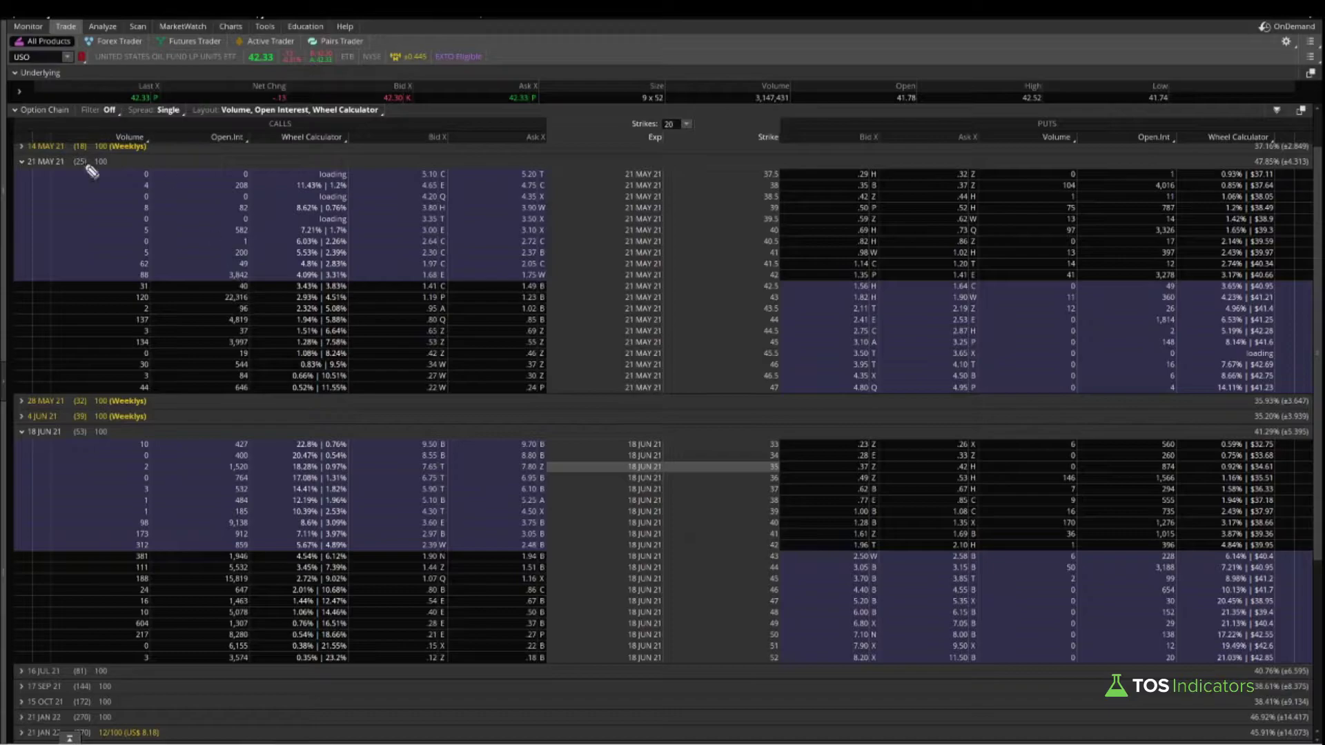
{"action": "left_click_drag", "start_coordinate": [19, 167], "coordinate": [65, 165]}
{"action": "scroll", "coordinate": [58, 168], "scroll_direction": "up", "scroll_amount": 2}
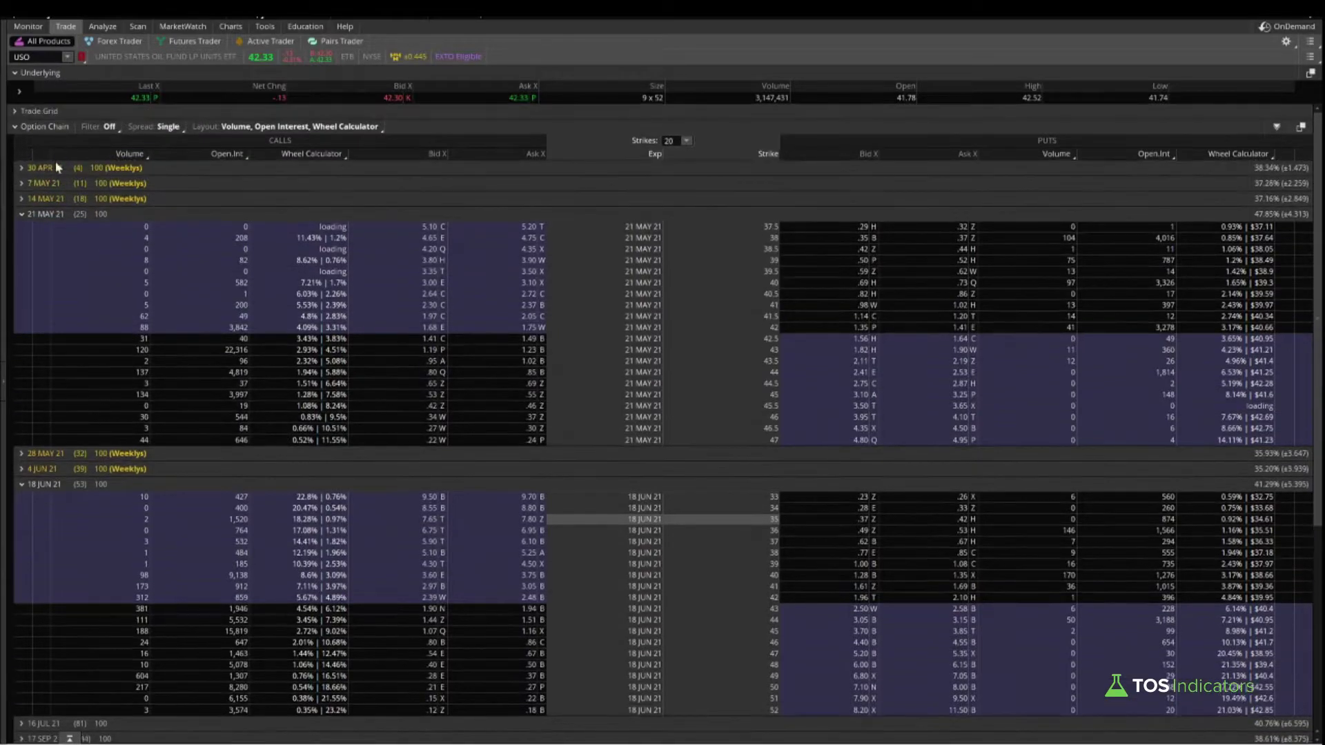
{"action": "left_click", "coordinate": [44, 169]}
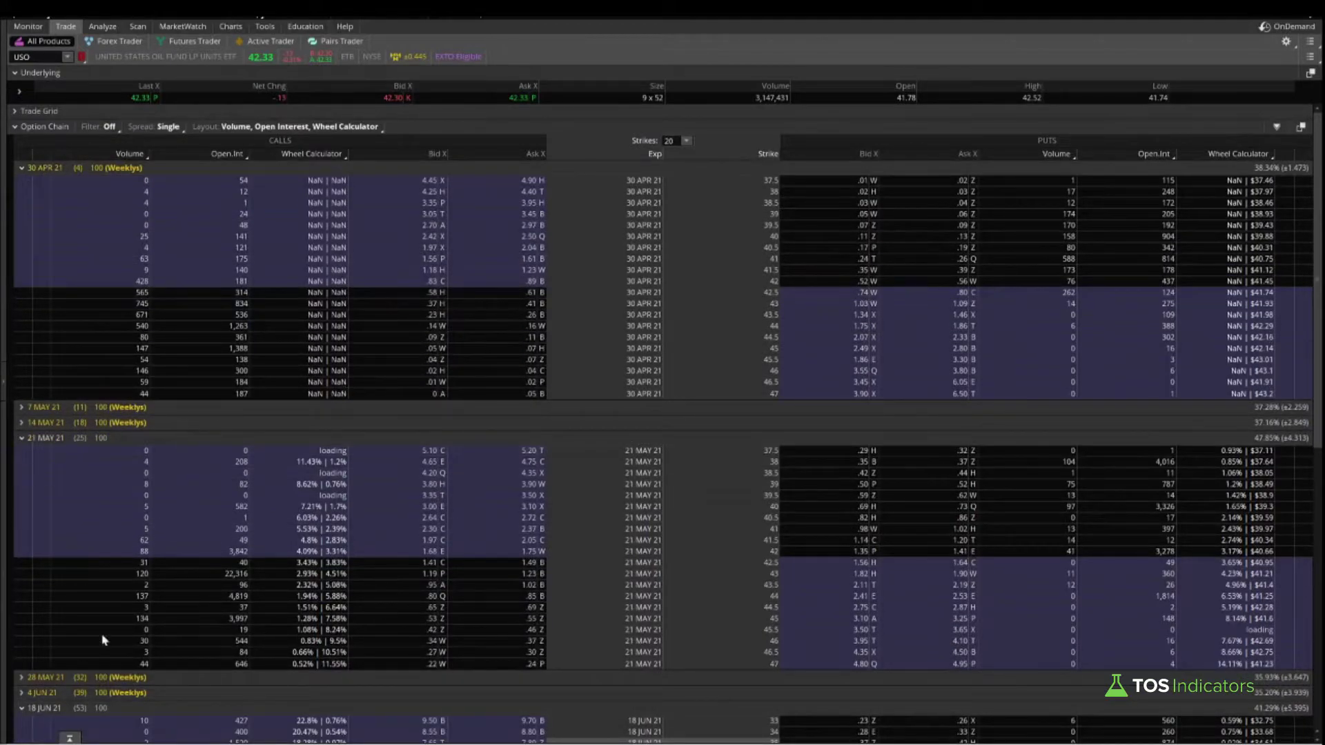
{"action": "left_click", "coordinate": [42, 711]}
{"action": "left_click", "coordinate": [50, 438]}
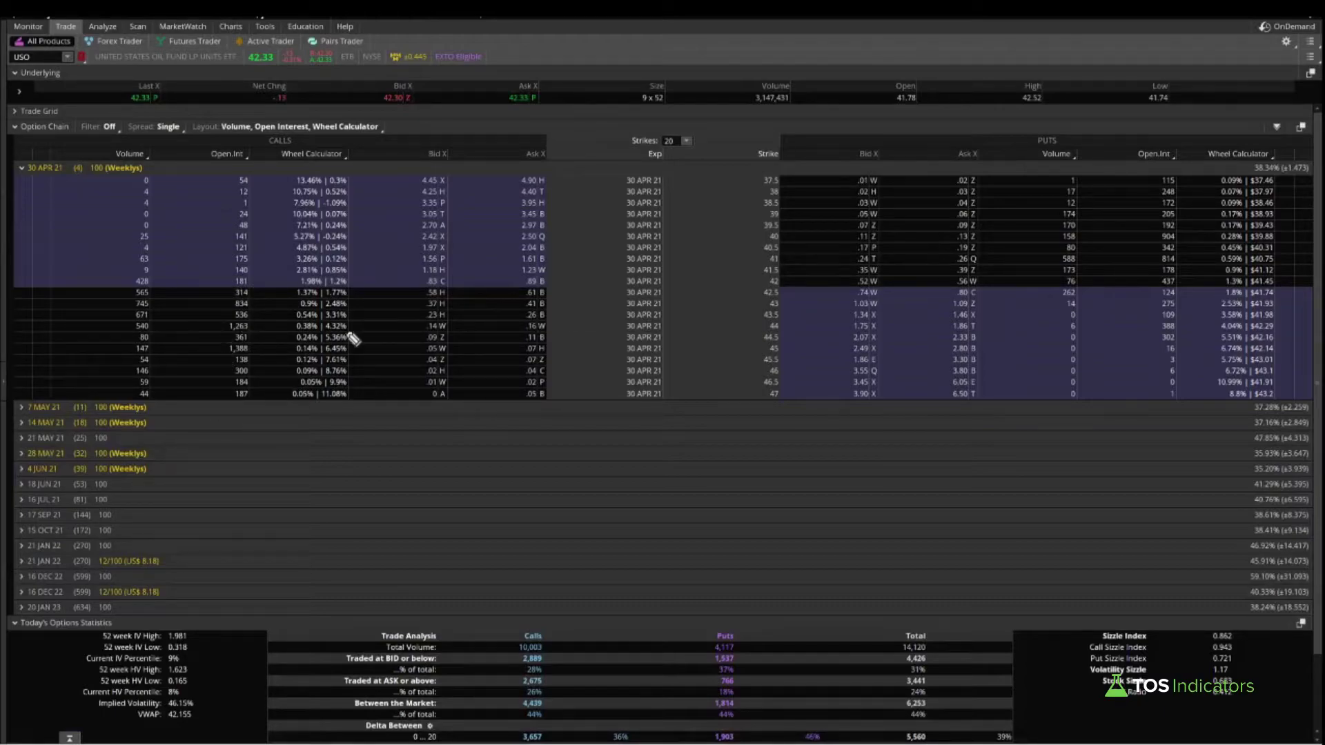
Step: Bracket the open interest of the 44 to 45 calls, circle the 30 APR 21 days to expiration, and clear the marks
{"action": "left_click_drag", "start_coordinate": [220, 323], "coordinate": [214, 353]}
{"action": "mouse_move", "coordinate": [82, 159]}
{"action": "left_mouse_down"}
{"action": "mouse_move", "coordinate": [78, 179]}
{"action": "mouse_move", "coordinate": [80, 167]}
{"action": "left_mouse_up"}
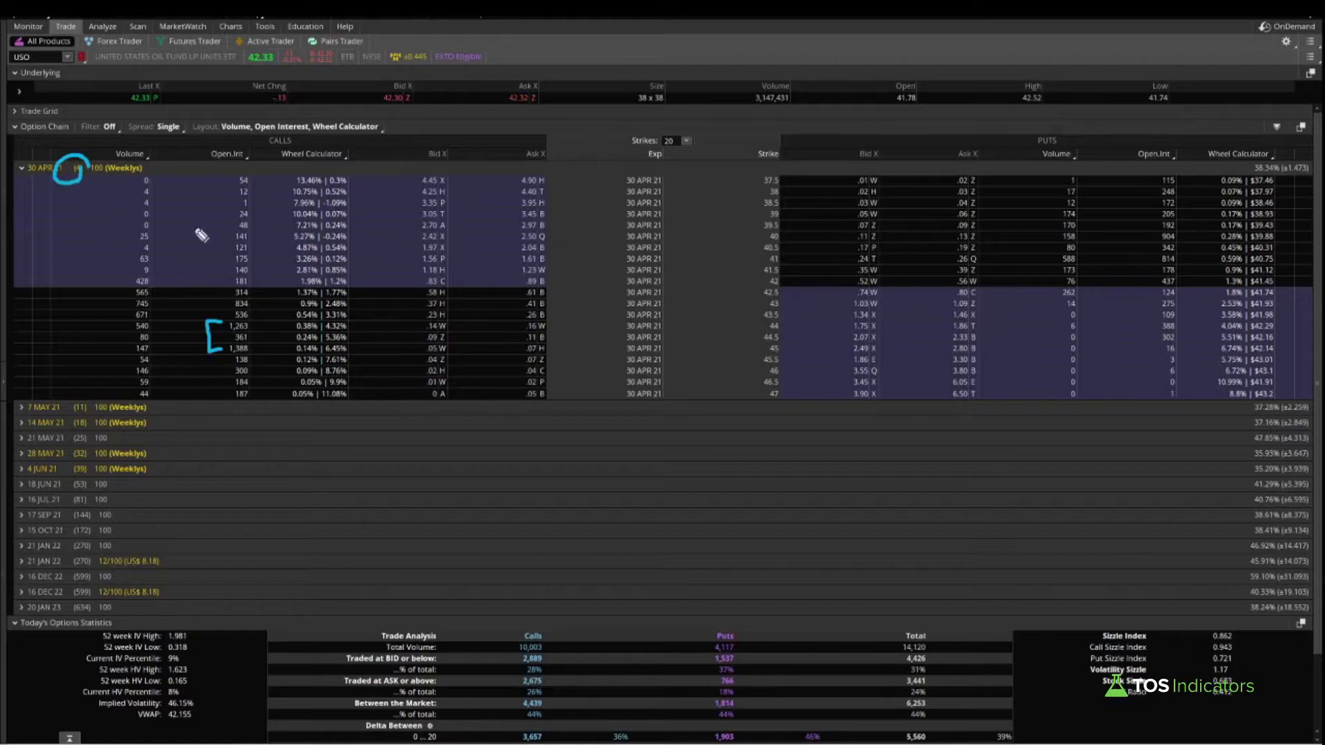
{"action": "key", "text": "e"}
{"action": "mouse_move", "coordinate": [220, 321]}
{"action": "left_mouse_down"}
{"action": "mouse_move", "coordinate": [204, 333]}
{"action": "mouse_move", "coordinate": [218, 354]}
{"action": "left_mouse_up"}
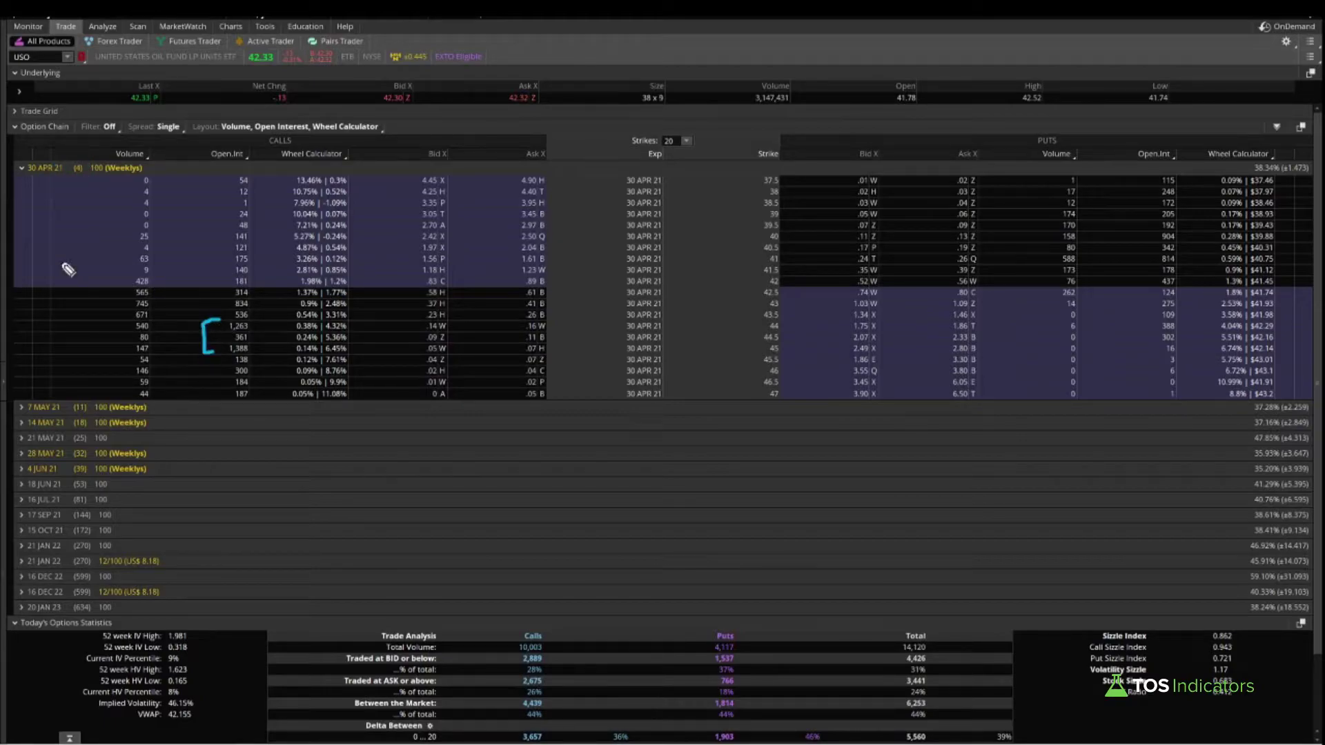
Step: Review the 7 MAY 21 and 14 MAY 21 weekly calls in turn, and leave only the 21 MAY 21 expiration expanded
{"action": "left_click", "coordinate": [25, 166]}
{"action": "left_click", "coordinate": [44, 183]}
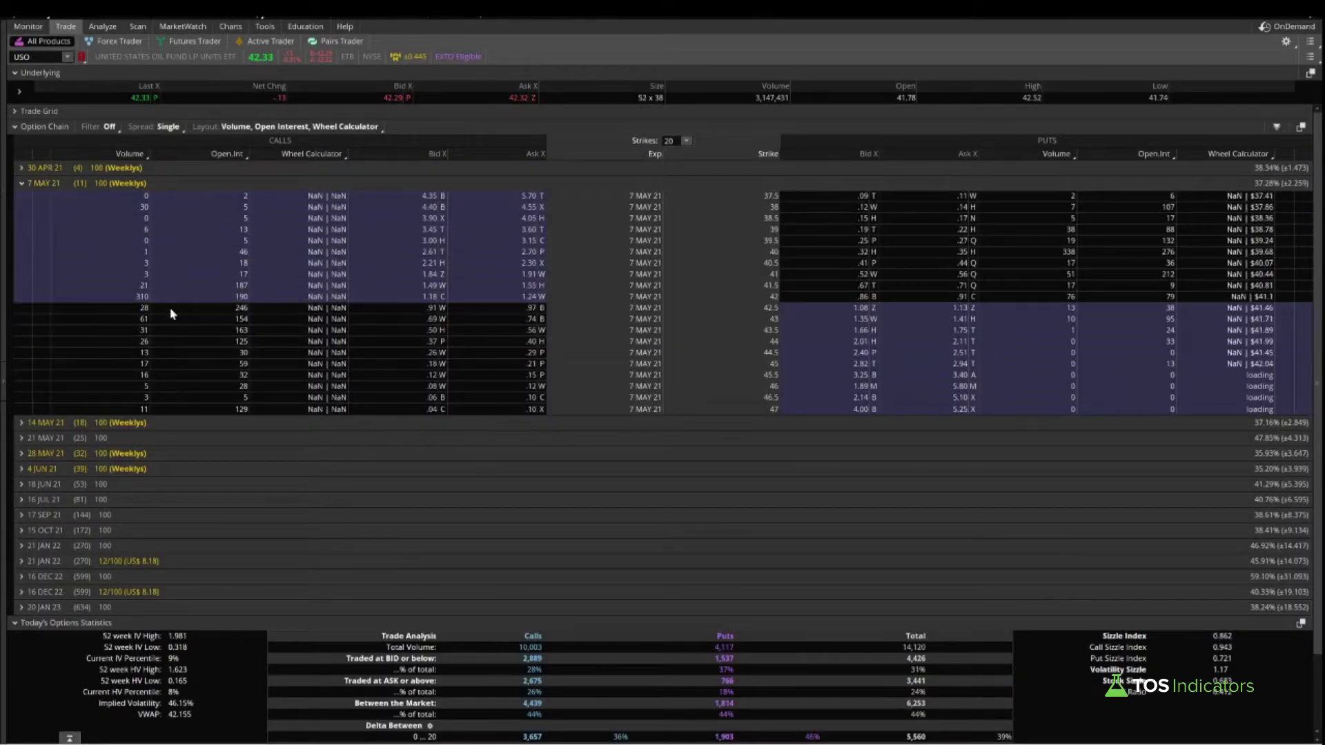
{"action": "left_click", "coordinate": [46, 184]}
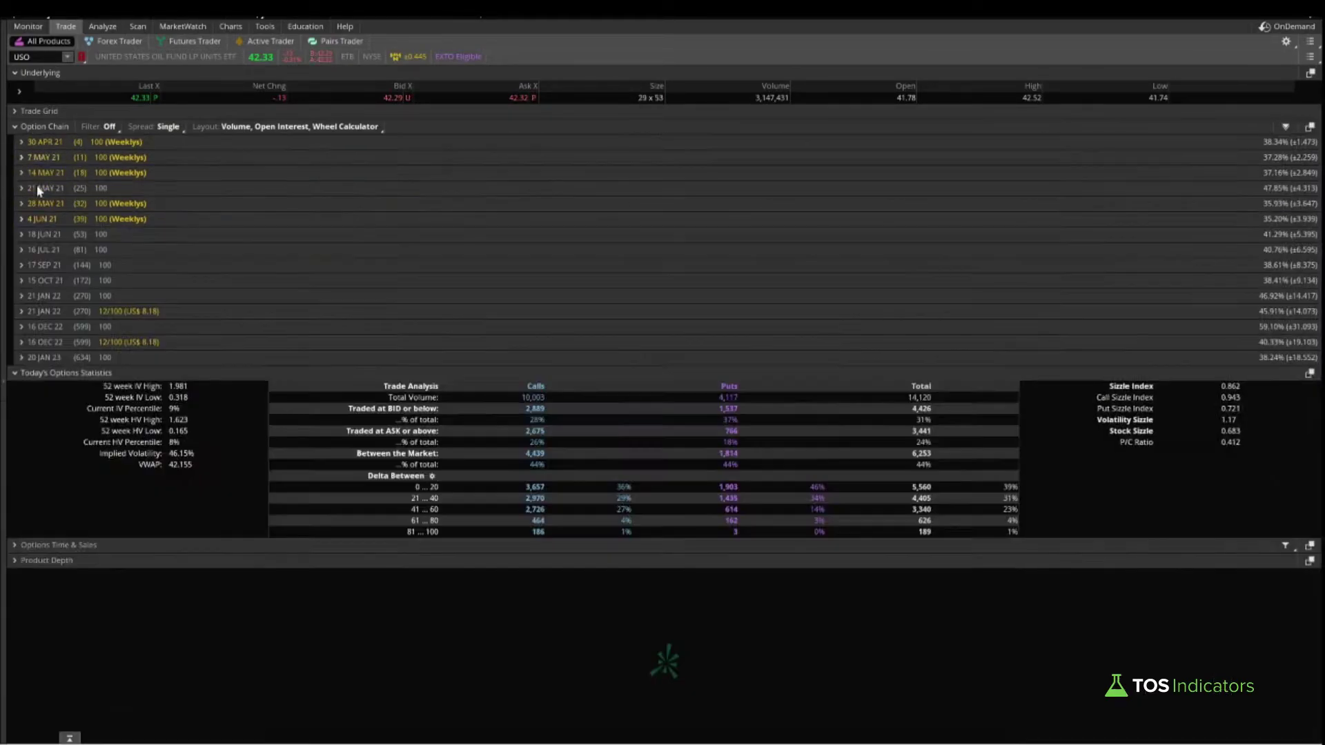
{"action": "left_click", "coordinate": [47, 174]}
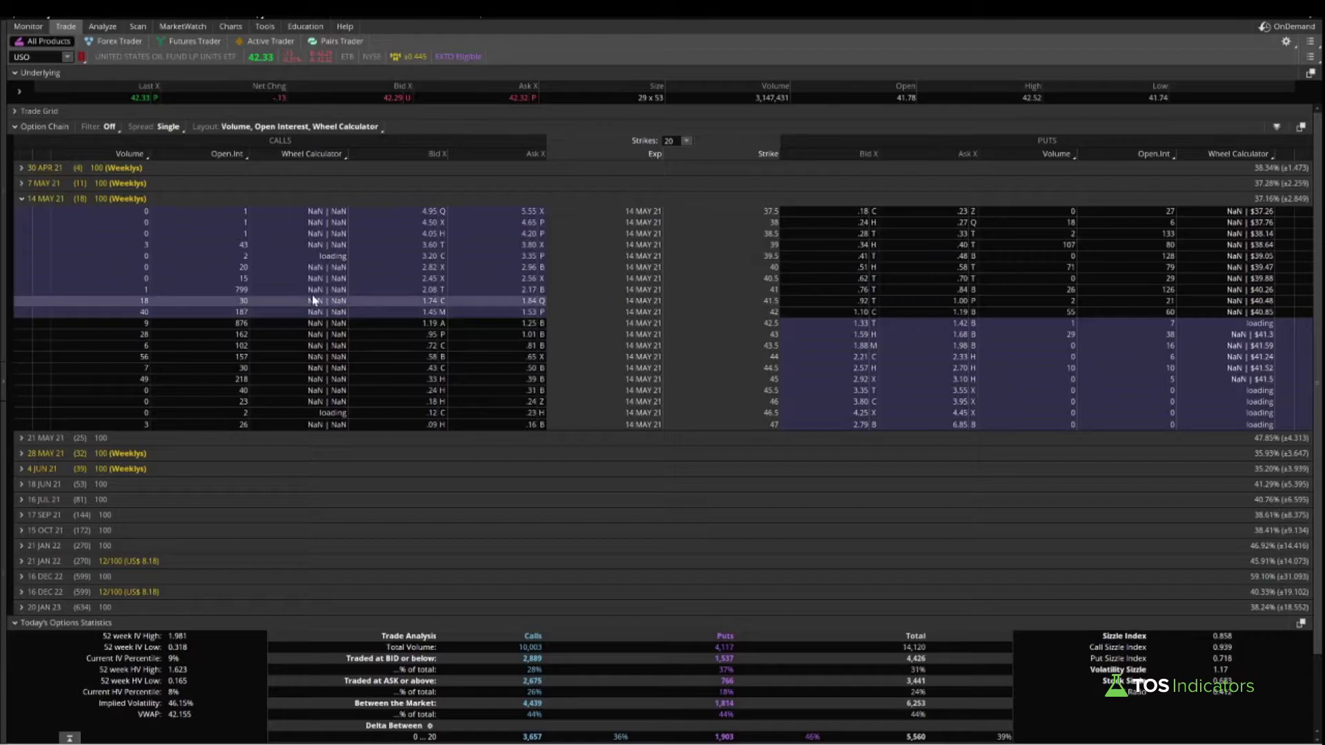
{"action": "left_click", "coordinate": [49, 198]}
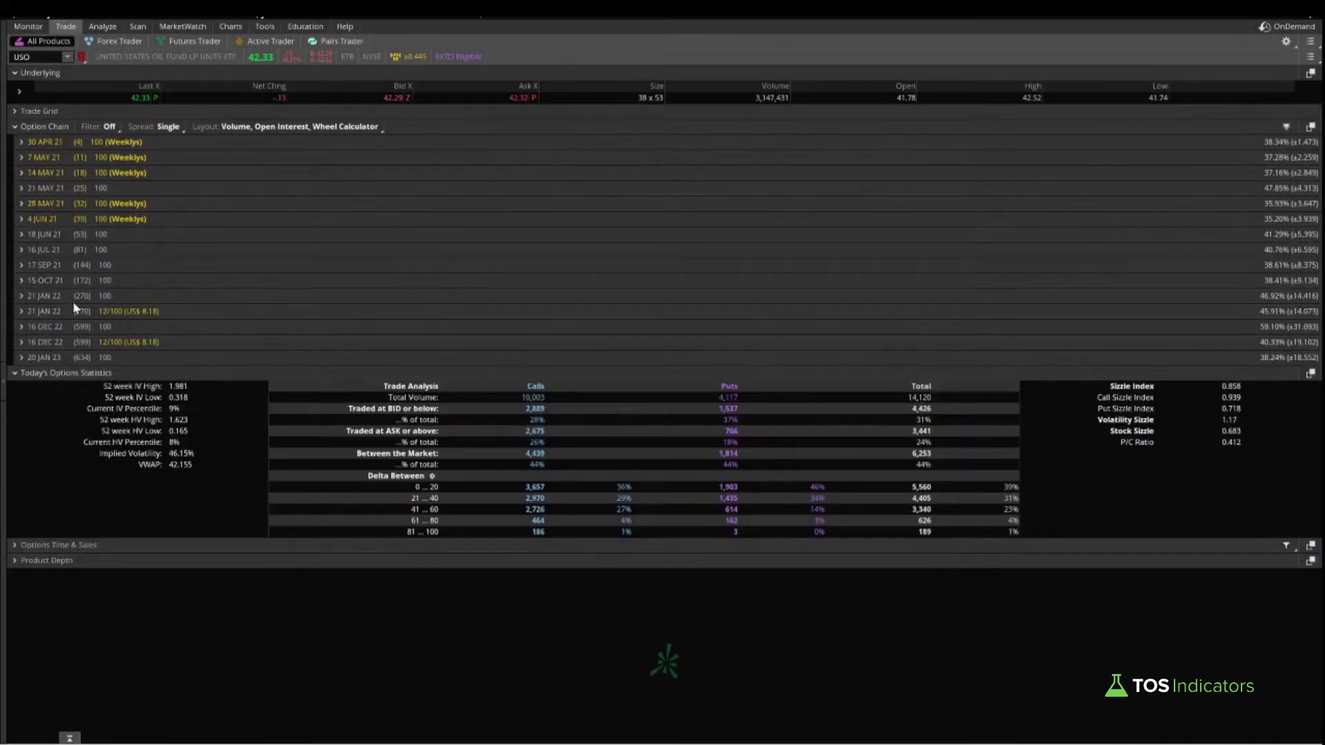
{"action": "left_click", "coordinate": [43, 188]}
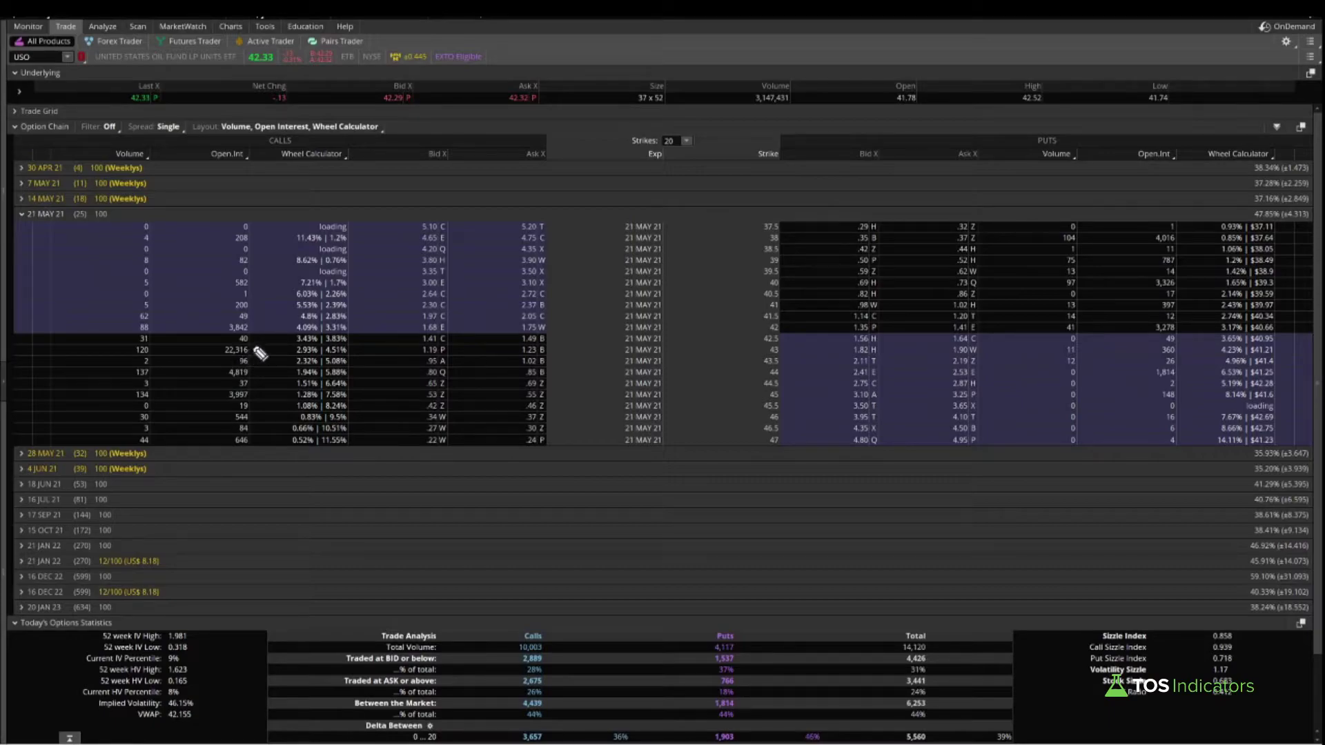
Step: Circle the 21 MAY 21 43 call's open interest, draw an arrow to its strike, and clear the marks
{"action": "mouse_move", "coordinate": [253, 345]}
{"action": "left_mouse_down"}
{"action": "mouse_move", "coordinate": [209, 356]}
{"action": "mouse_move", "coordinate": [254, 370]}
{"action": "mouse_move", "coordinate": [255, 352]}
{"action": "left_mouse_up"}
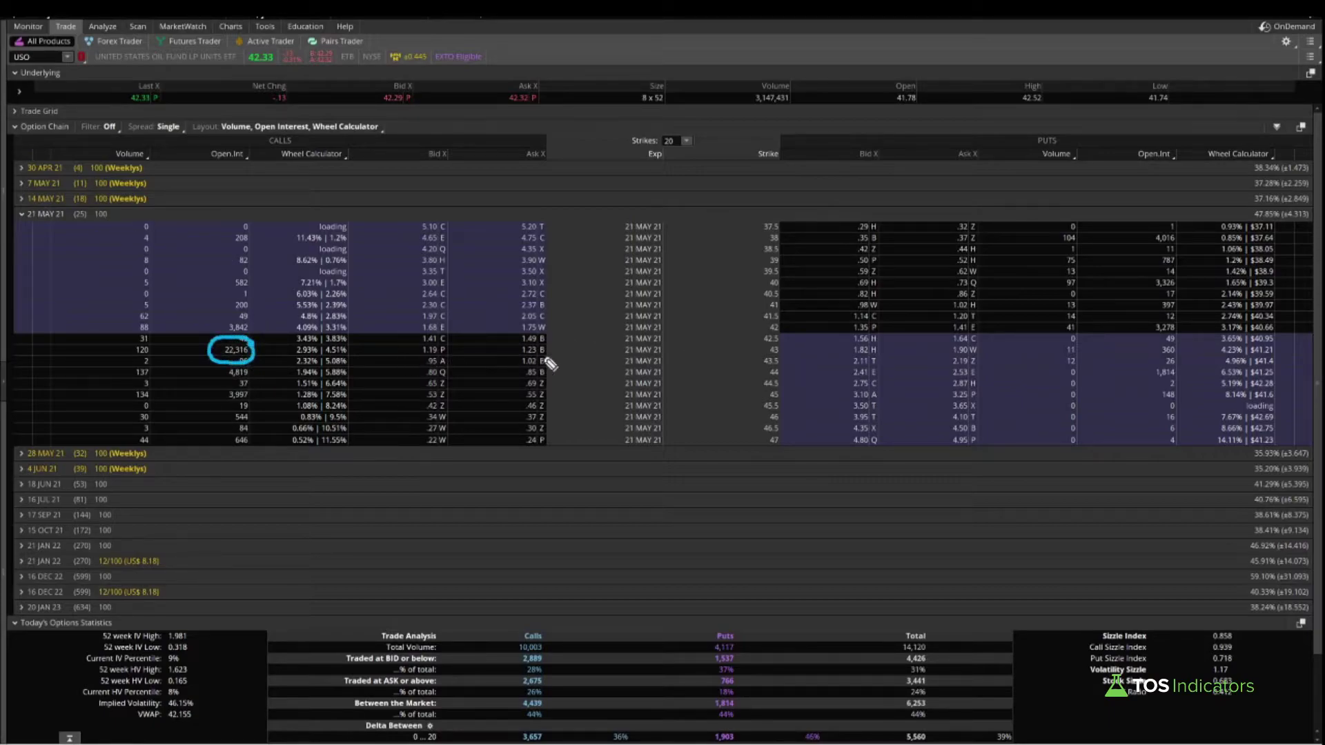
{"action": "left_click_drag", "start_coordinate": [537, 353], "coordinate": [725, 351]}
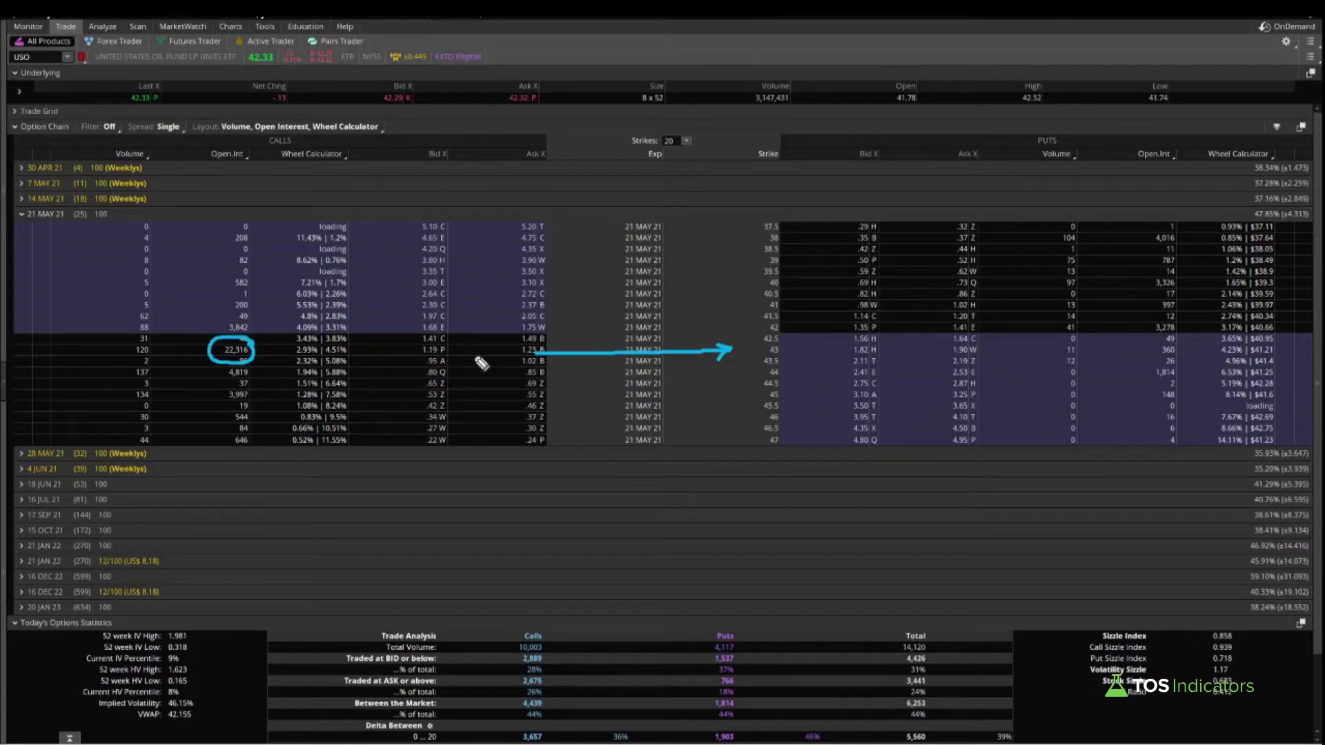
{"action": "mouse_move", "coordinate": [426, 351]}
{"action": "left_mouse_down"}
{"action": "mouse_move", "coordinate": [443, 352]}
{"action": "mouse_move", "coordinate": [406, 351]}
{"action": "left_mouse_up"}
{"action": "key", "text": "Delete"}
{"action": "key", "text": "Delete"}
{"action": "key", "text": "Escape"}
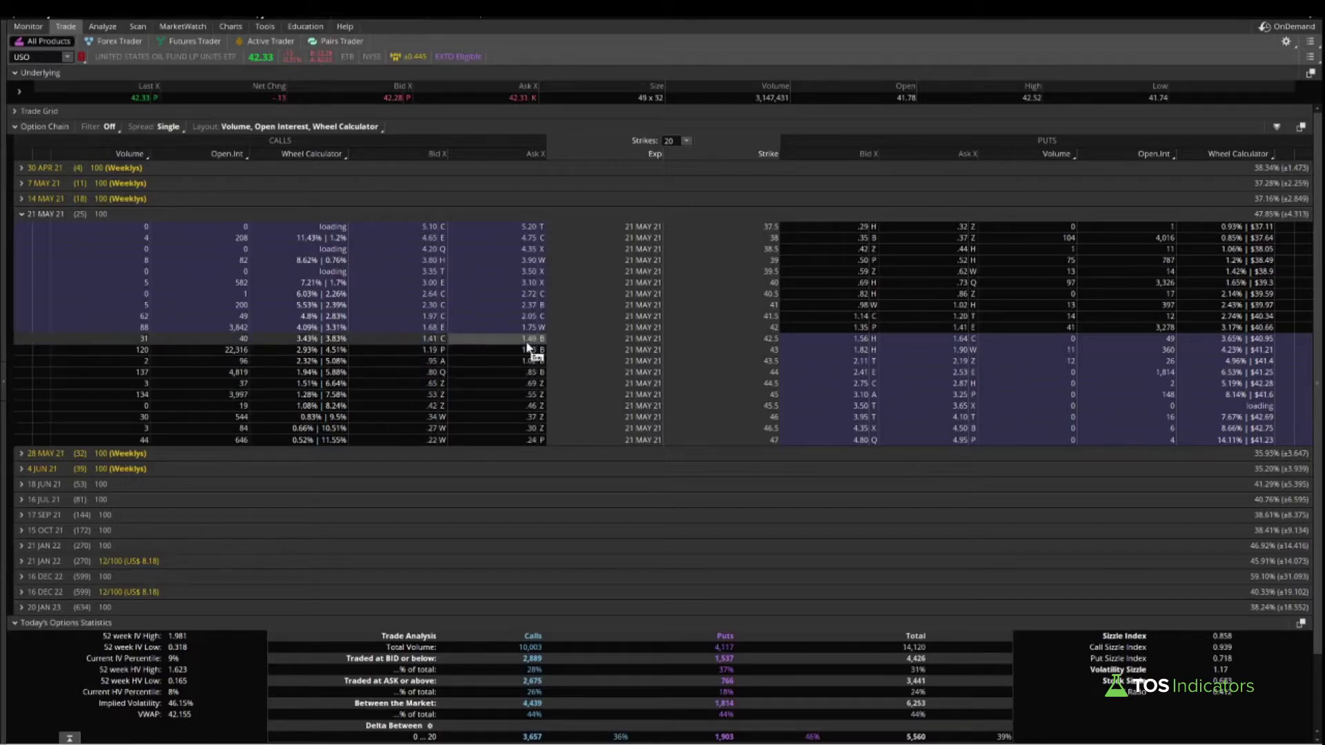
Step: Create a buy vertical order on the 21 MAY 21 calls, long the 42 strike and short the 43 strike
{"action": "left_click", "coordinate": [530, 328]}
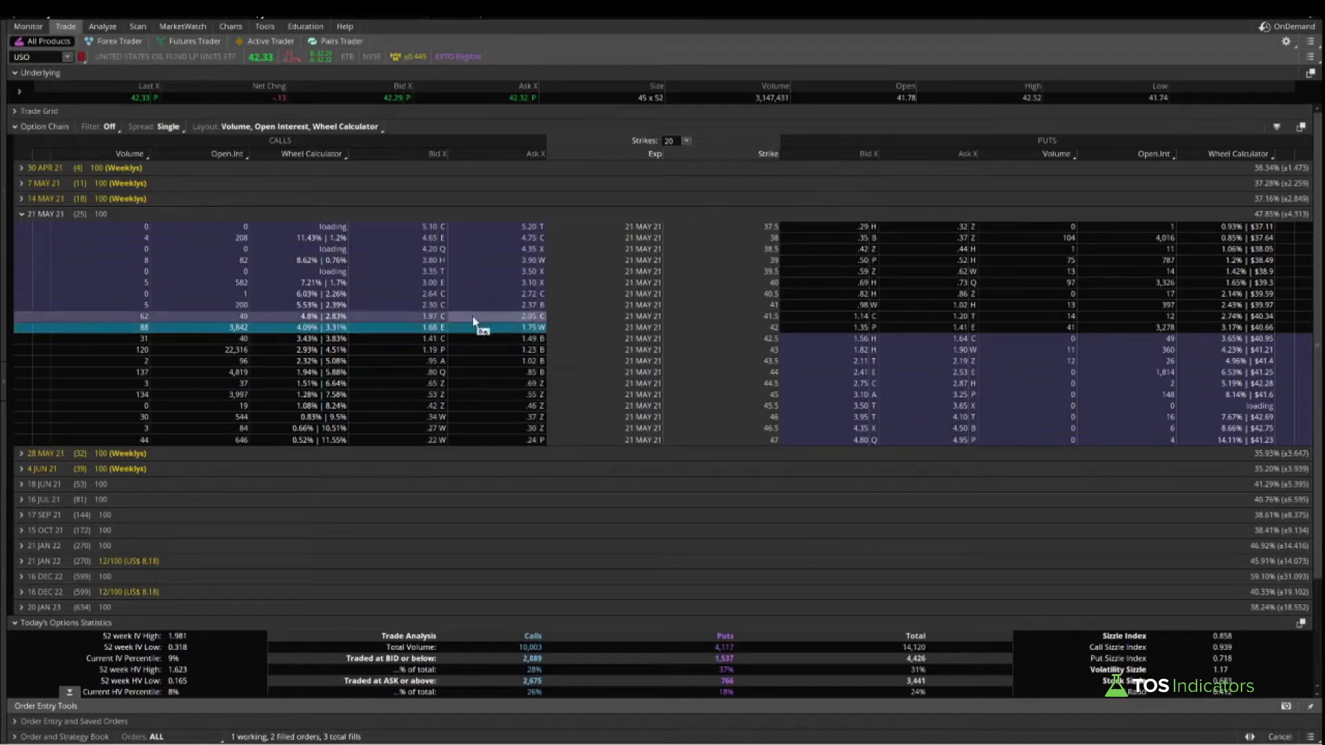
{"action": "right_click", "coordinate": [523, 333]}
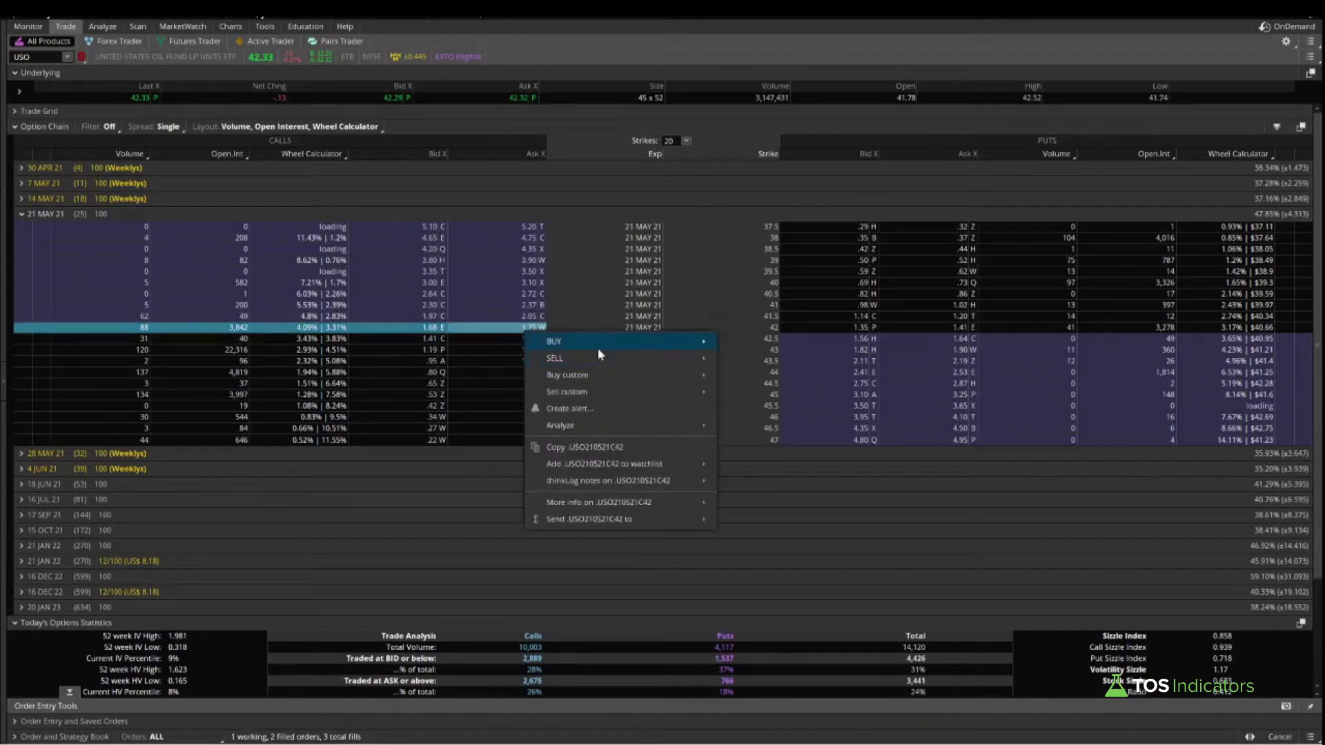
{"action": "mouse_move", "coordinate": [565, 341]}
{"action": "left_click", "coordinate": [759, 359]}
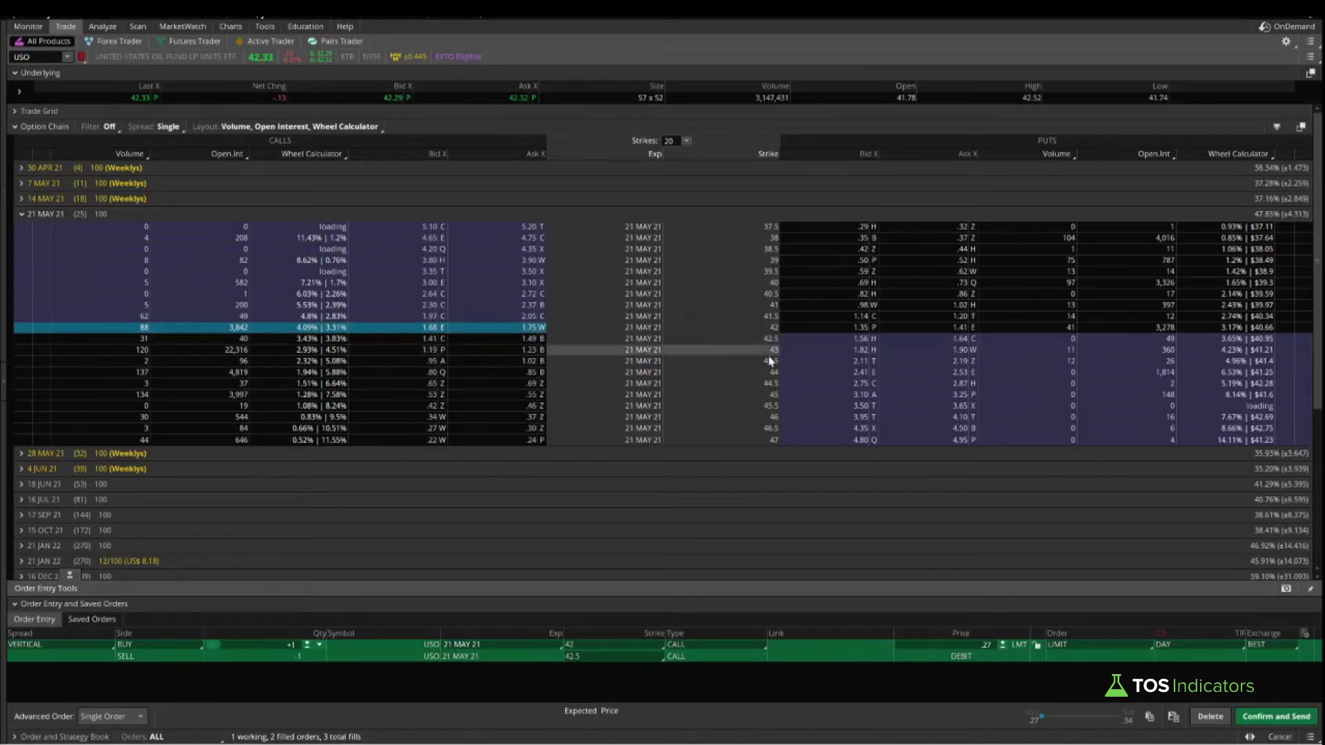
{"action": "left_click", "coordinate": [597, 657]}
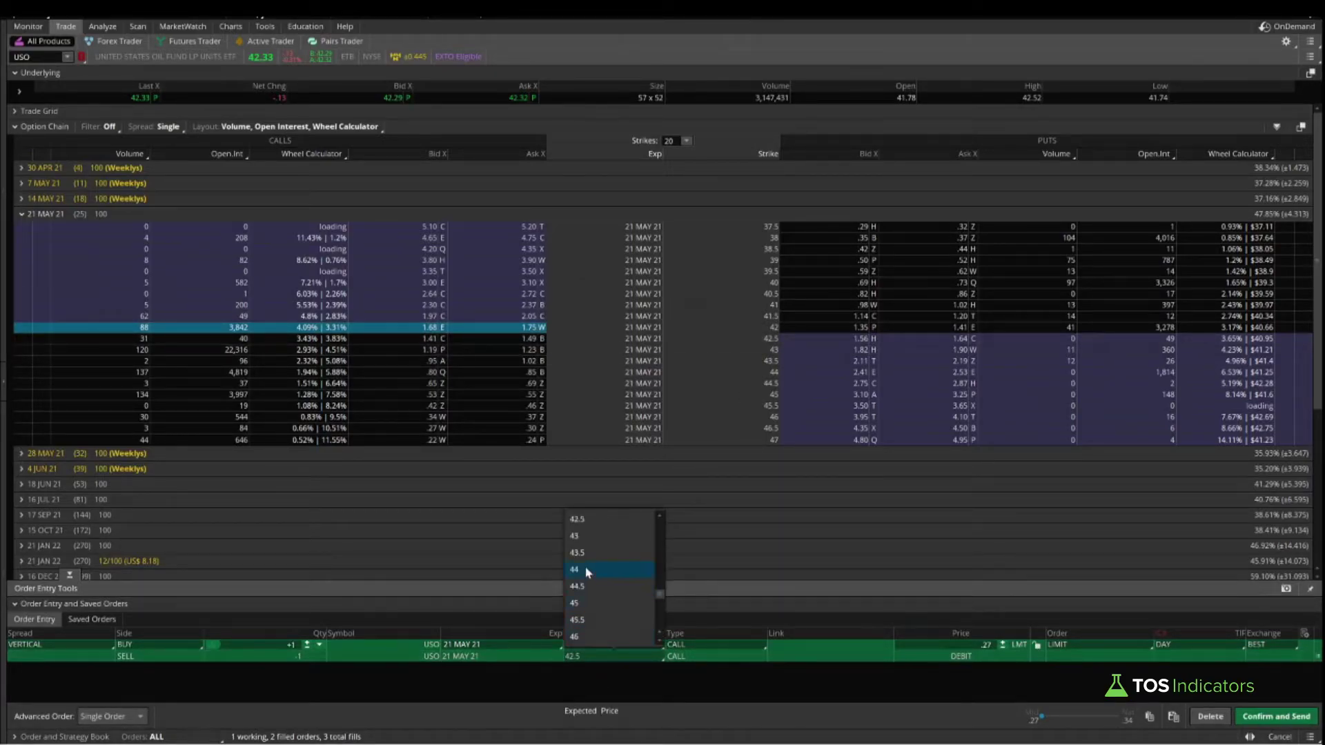
{"action": "left_click", "coordinate": [578, 537]}
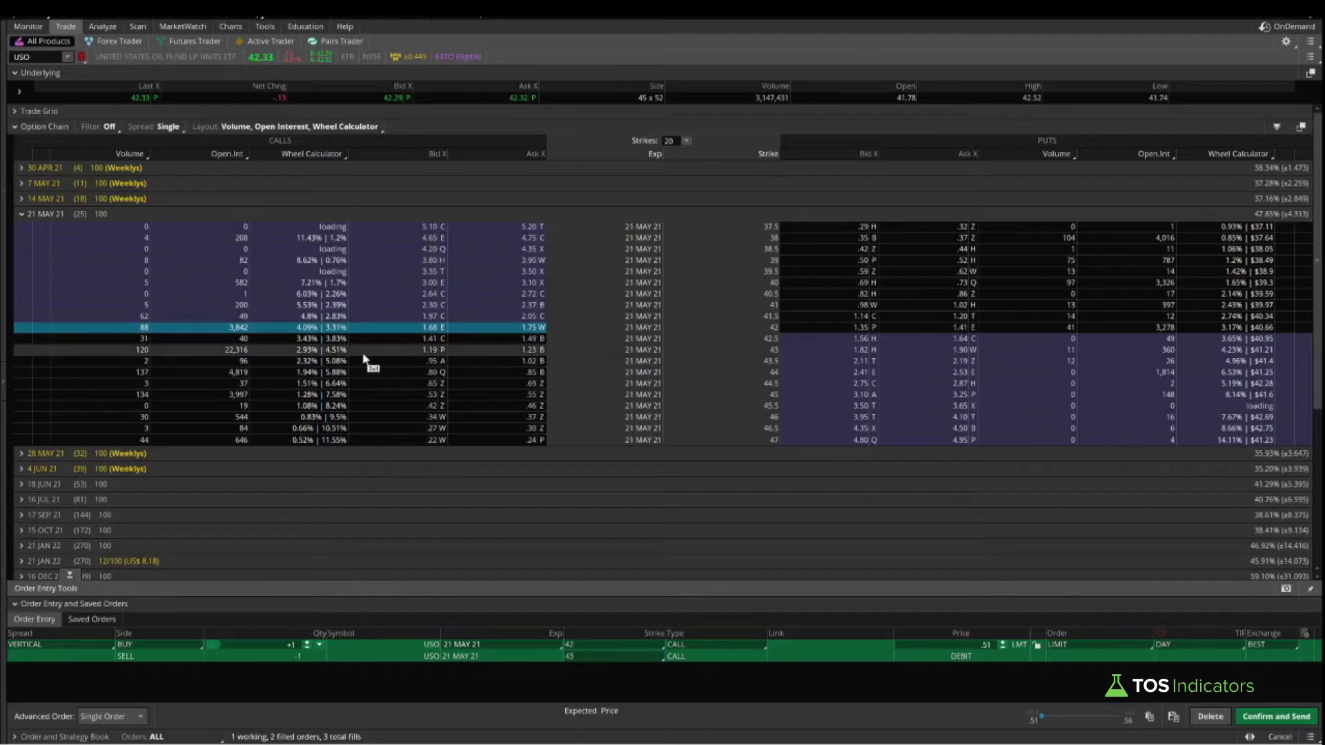
Step: Create a buy butterfly order on the 21 MAY 21 43 call and set its outer strikes to 42 and 44
{"action": "right_click", "coordinate": [505, 355]}
{"action": "mouse_move", "coordinate": [590, 371]}
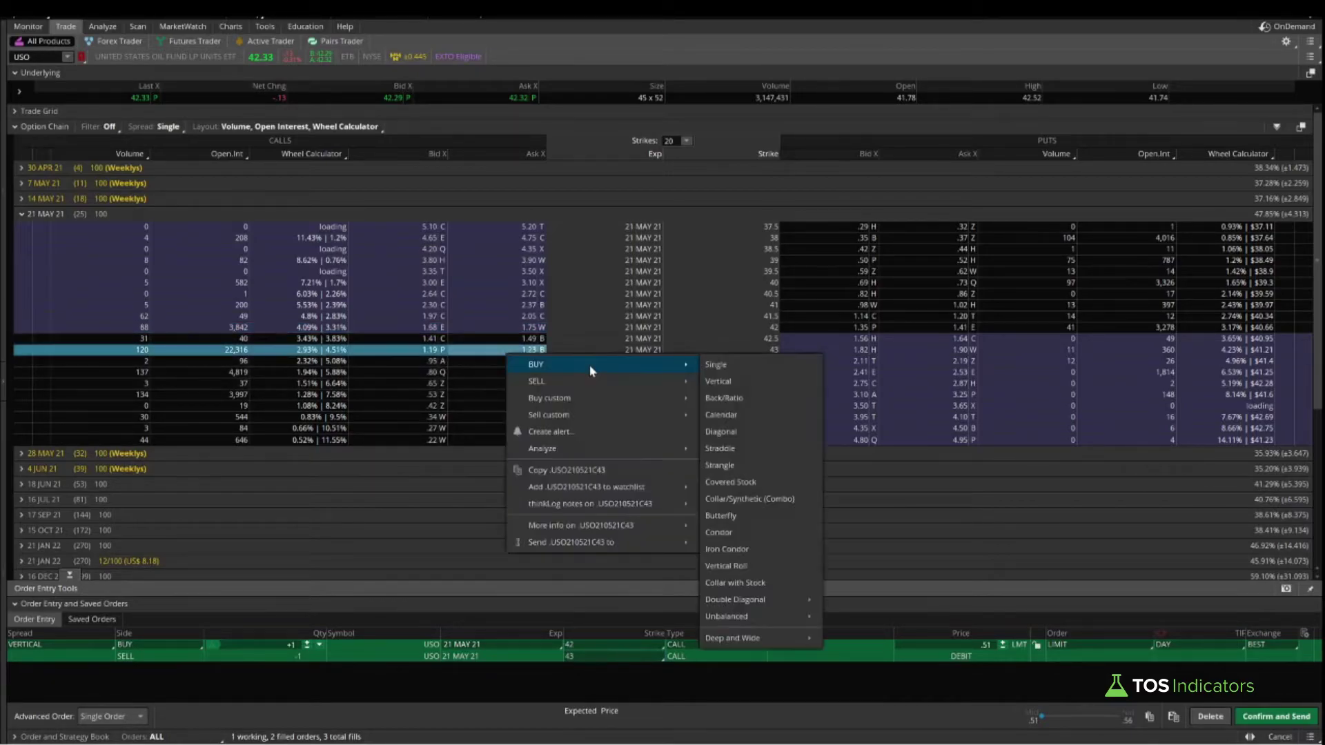
{"action": "left_click", "coordinate": [721, 516]}
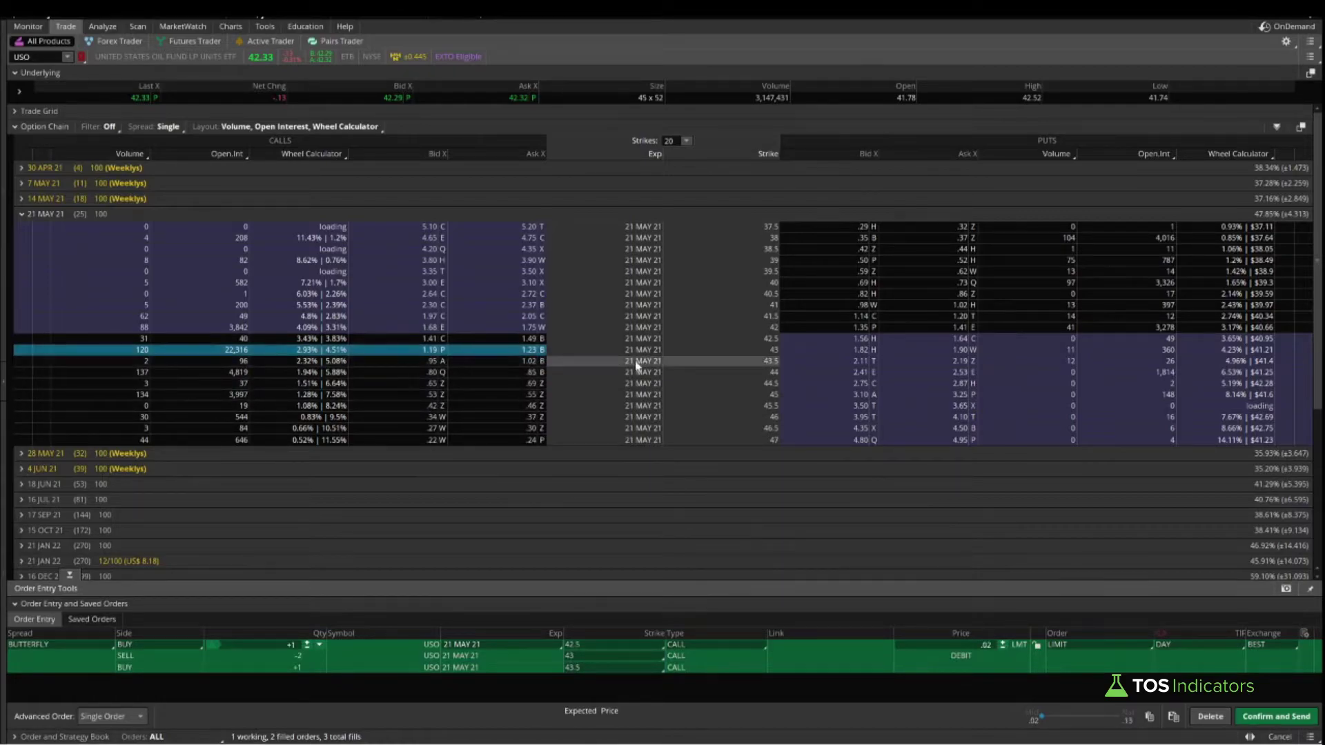
{"action": "left_click", "coordinate": [586, 644]}
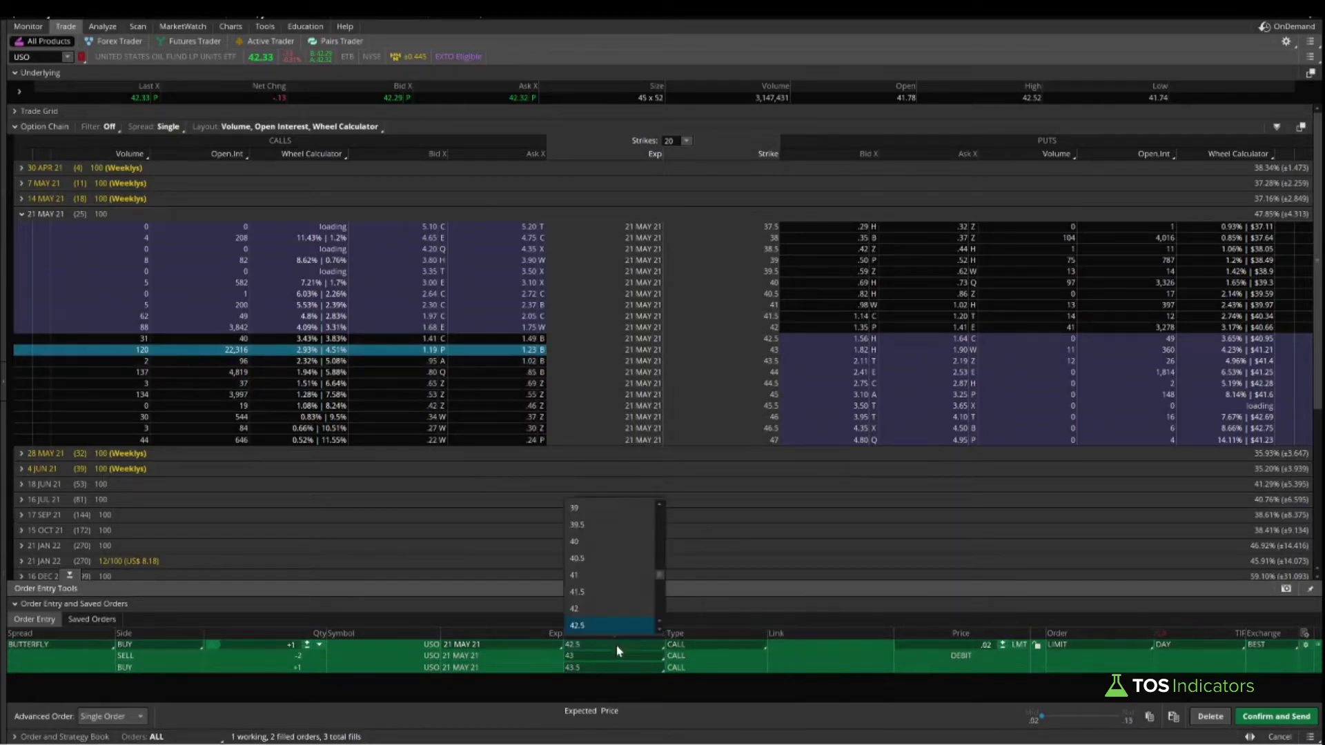
{"action": "left_click", "coordinate": [582, 610]}
{"action": "left_click", "coordinate": [591, 667]}
{"action": "scroll", "coordinate": [584, 617], "scroll_direction": "down", "scroll_amount": 5}
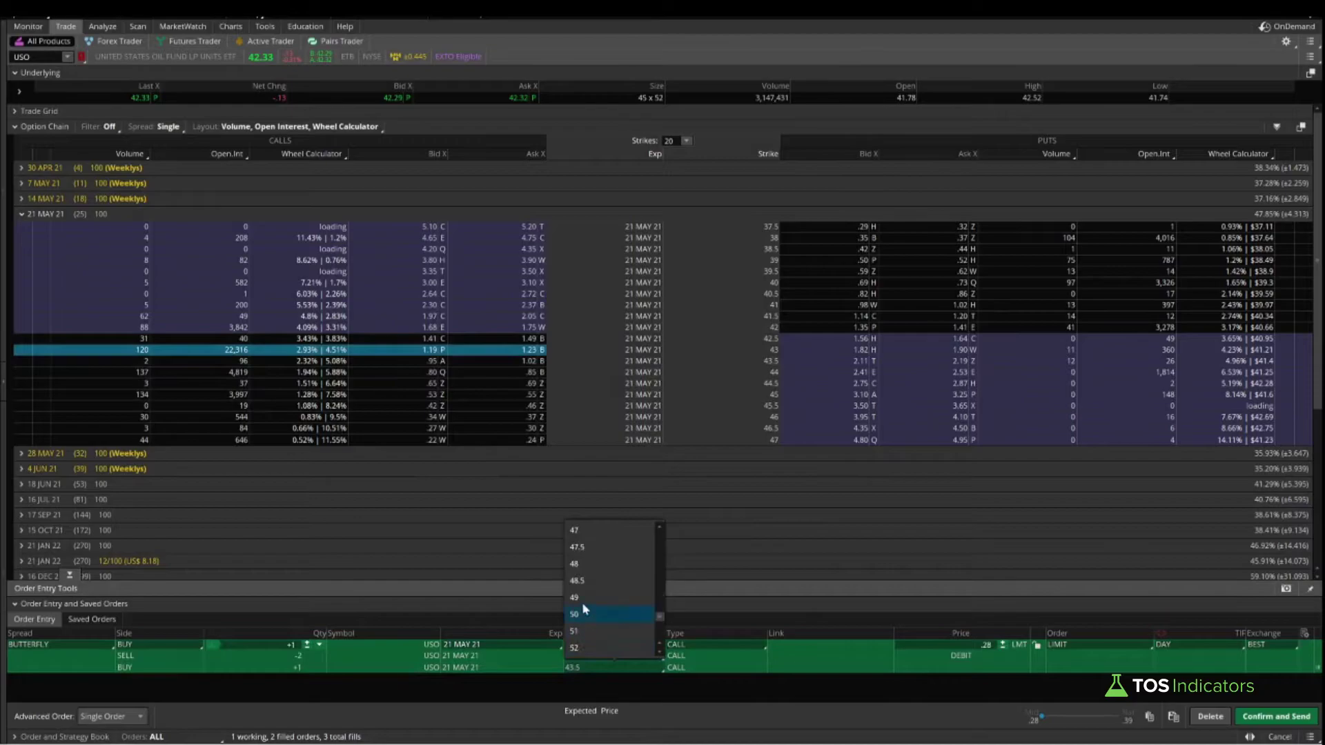
{"action": "scroll", "coordinate": [583, 632], "scroll_direction": "down", "scroll_amount": 2}
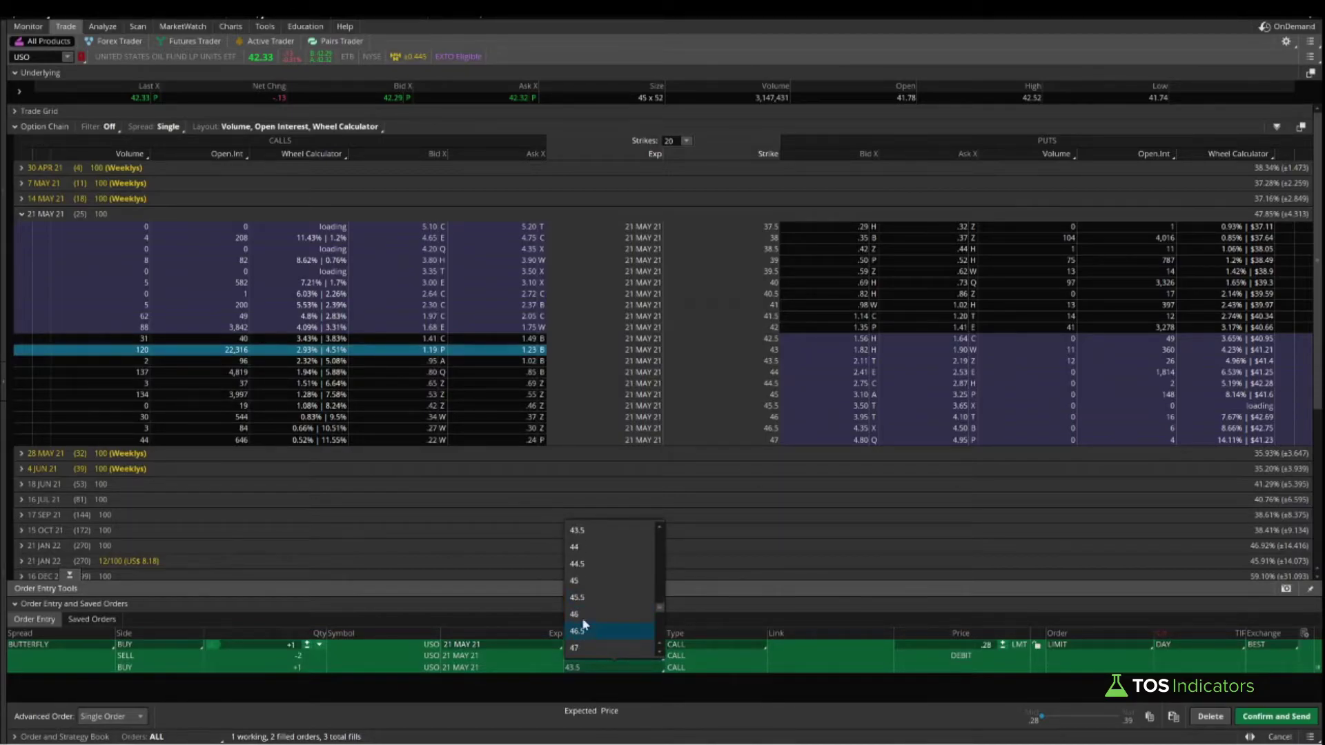
{"action": "left_click", "coordinate": [582, 547]}
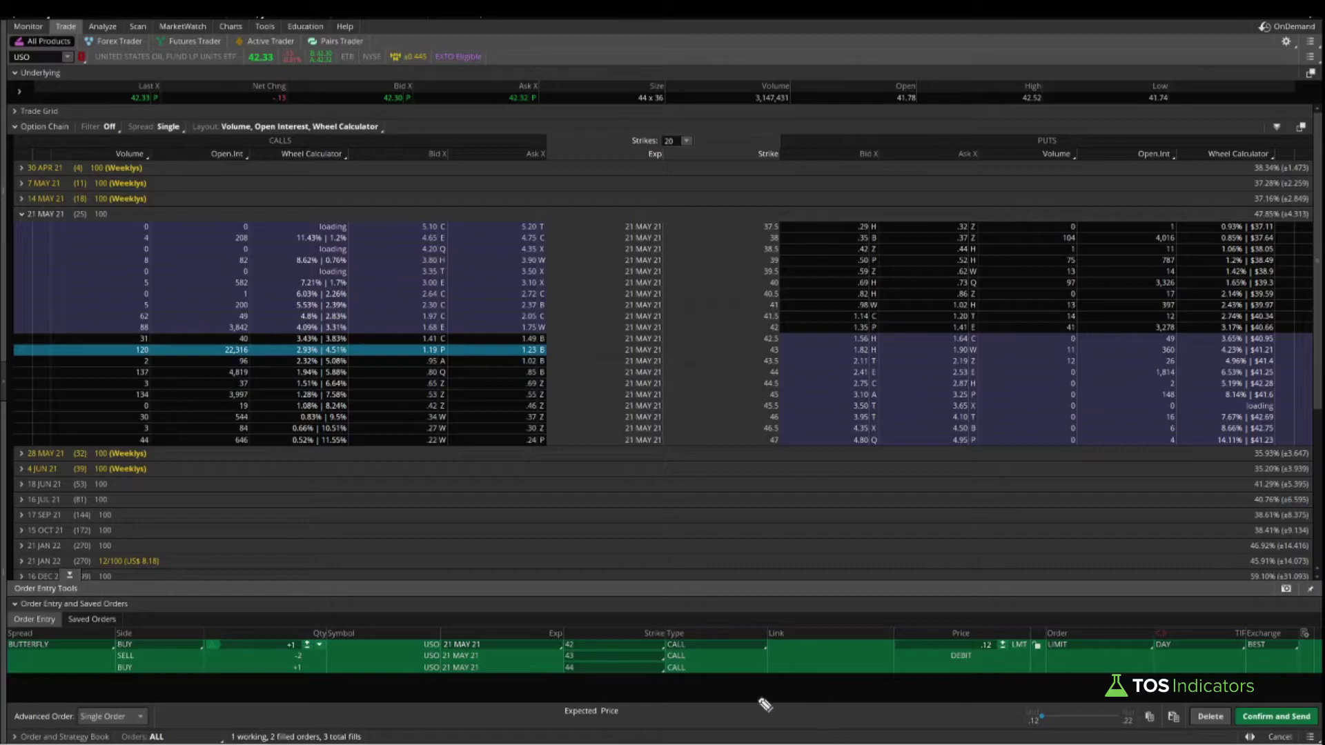
Step: Mark the butterfly order's strikes, leg quantities and debit price in the order entry
{"action": "left_click_drag", "start_coordinate": [542, 647], "coordinate": [530, 667]}
{"action": "left_click_drag", "start_coordinate": [314, 646], "coordinate": [324, 678]}
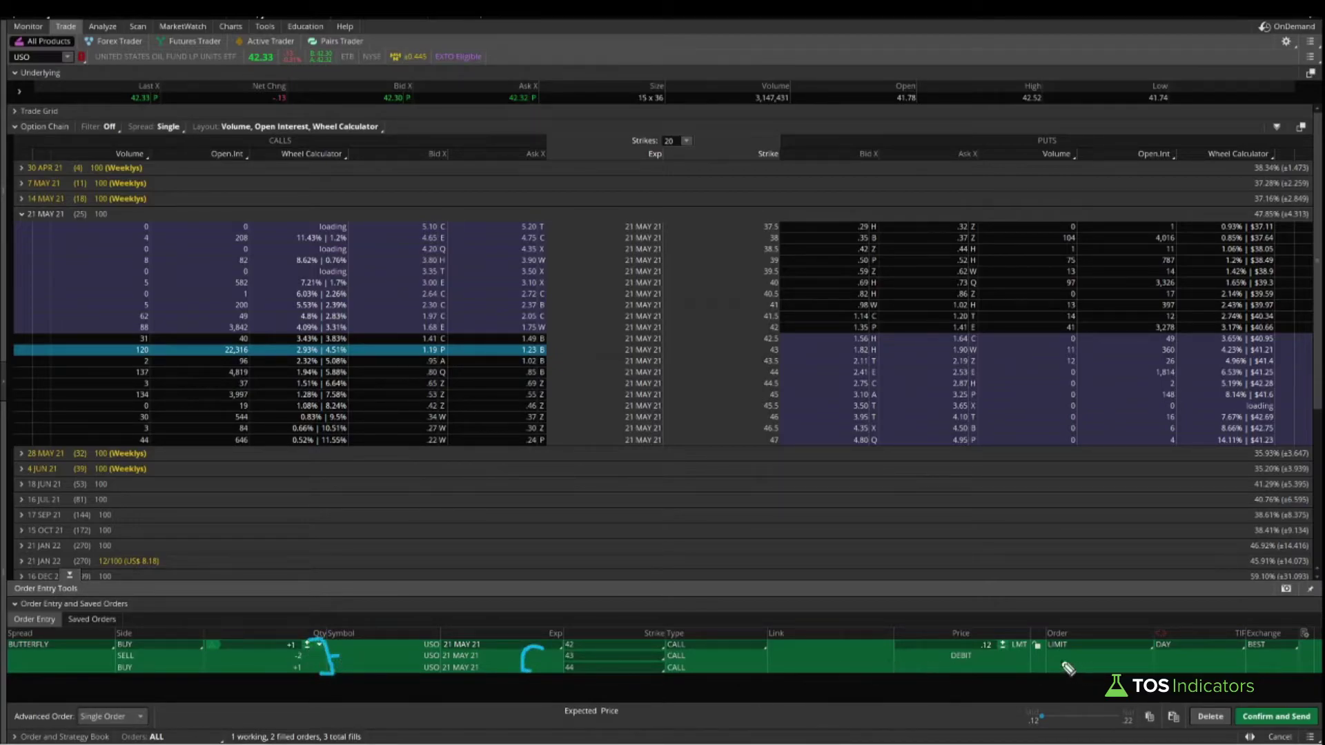
{"action": "left_click_drag", "start_coordinate": [976, 657], "coordinate": [1002, 658]}
Step: Collapse the 21 MAY 21 chain, expand 18 JUN 21, and mark the 45 call's open interest and strike
{"action": "left_click", "coordinate": [103, 214]}
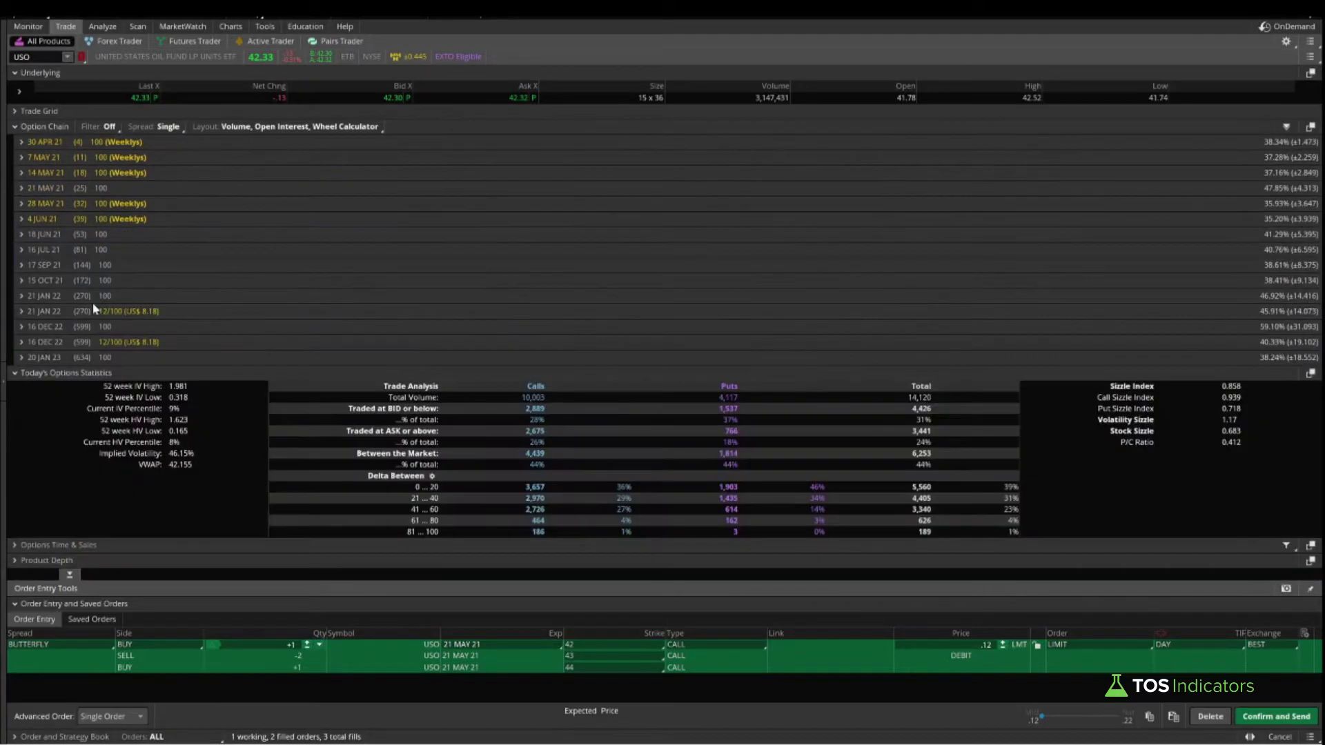
{"action": "left_click", "coordinate": [45, 234]}
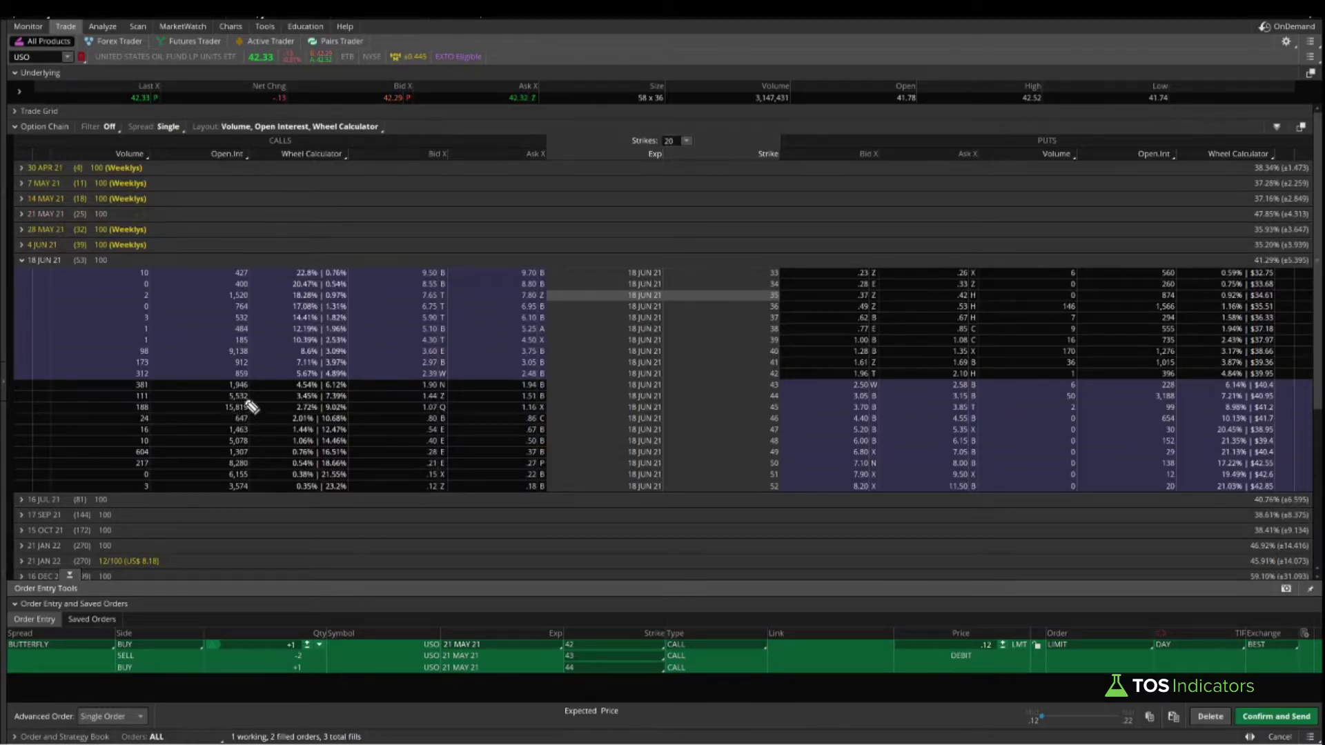
{"action": "mouse_move", "coordinate": [266, 408]}
{"action": "left_mouse_down"}
{"action": "mouse_move", "coordinate": [230, 417]}
{"action": "mouse_move", "coordinate": [258, 398]}
{"action": "left_mouse_up"}
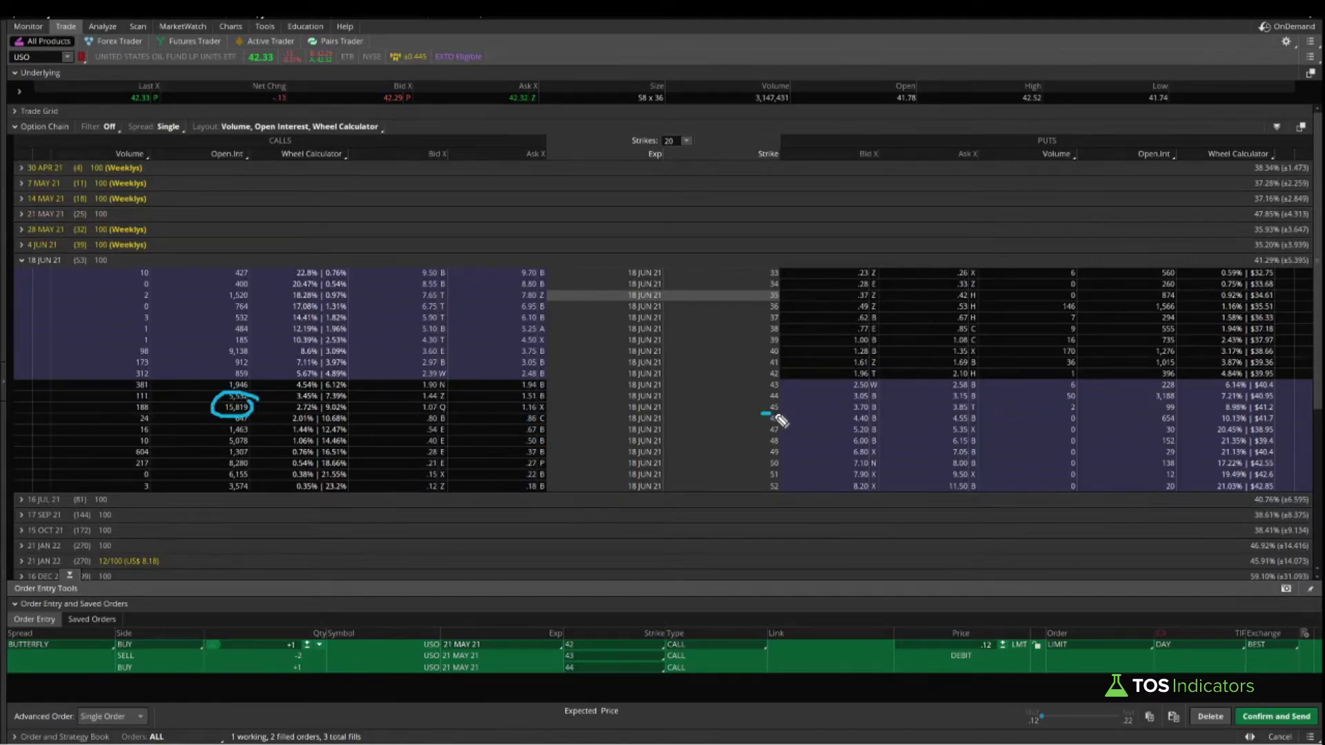
Step: Show the USO daily chart's recent candles, mark the price action around the latest yellow Slingshot arrow, and clear the mark
{"action": "left_click", "coordinate": [231, 26]}
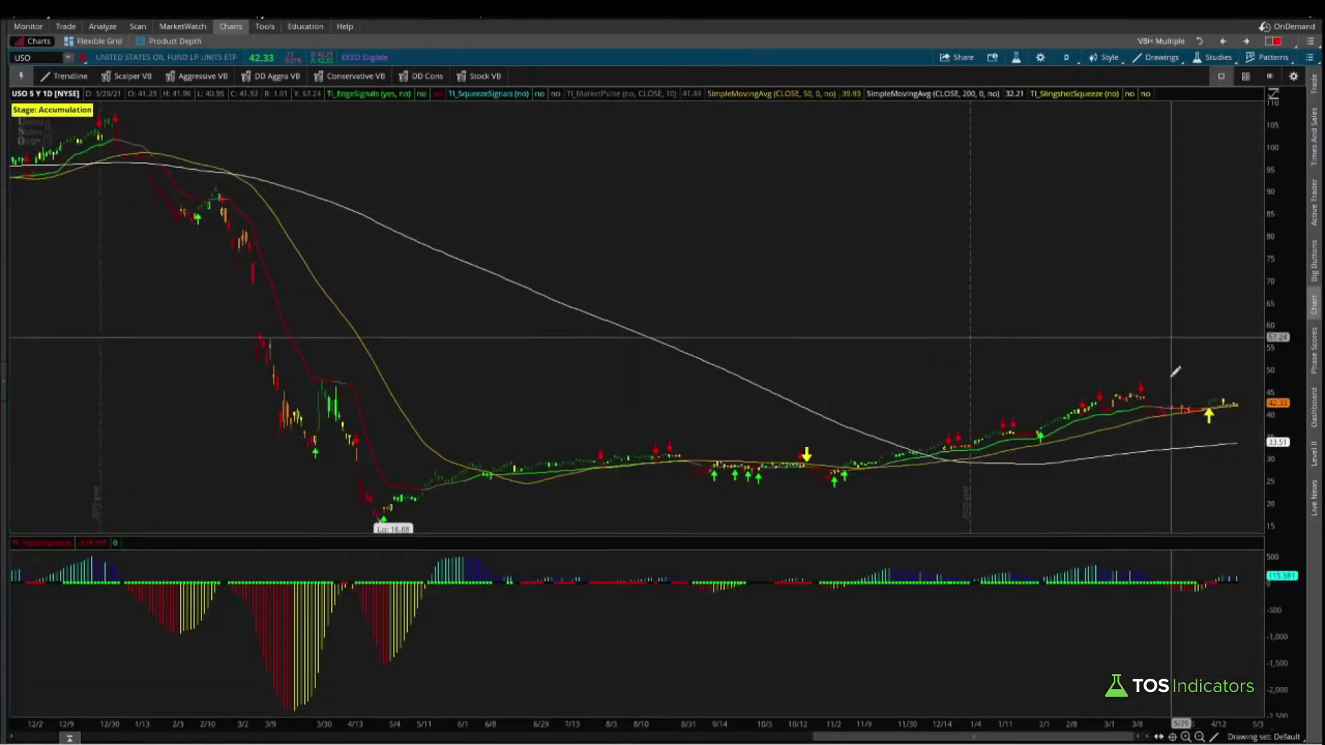
{"action": "left_click_drag", "start_coordinate": [1020, 400], "coordinate": [1263, 399]}
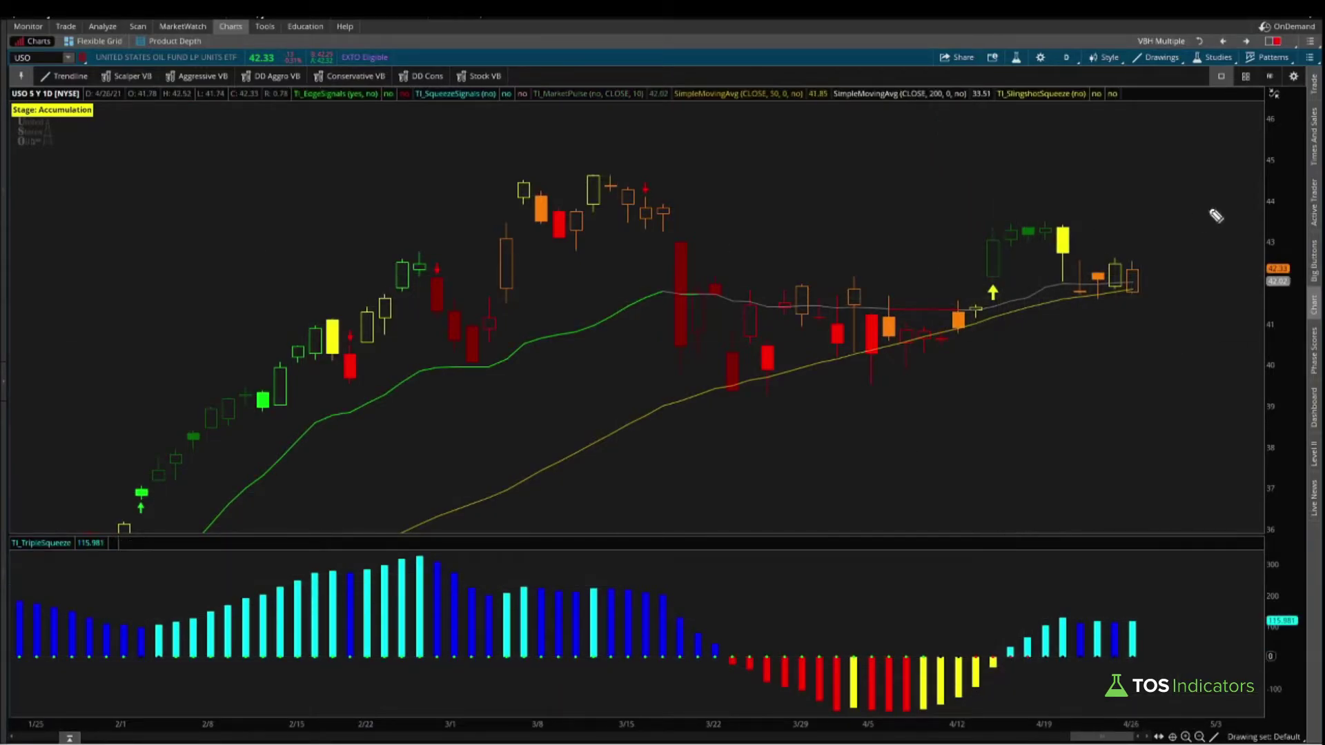
{"action": "mouse_move", "coordinate": [938, 263]}
{"action": "left_mouse_down"}
{"action": "mouse_move", "coordinate": [1118, 223]}
{"action": "mouse_move", "coordinate": [1132, 238]}
{"action": "left_mouse_up"}
{"action": "key", "text": "Escape"}
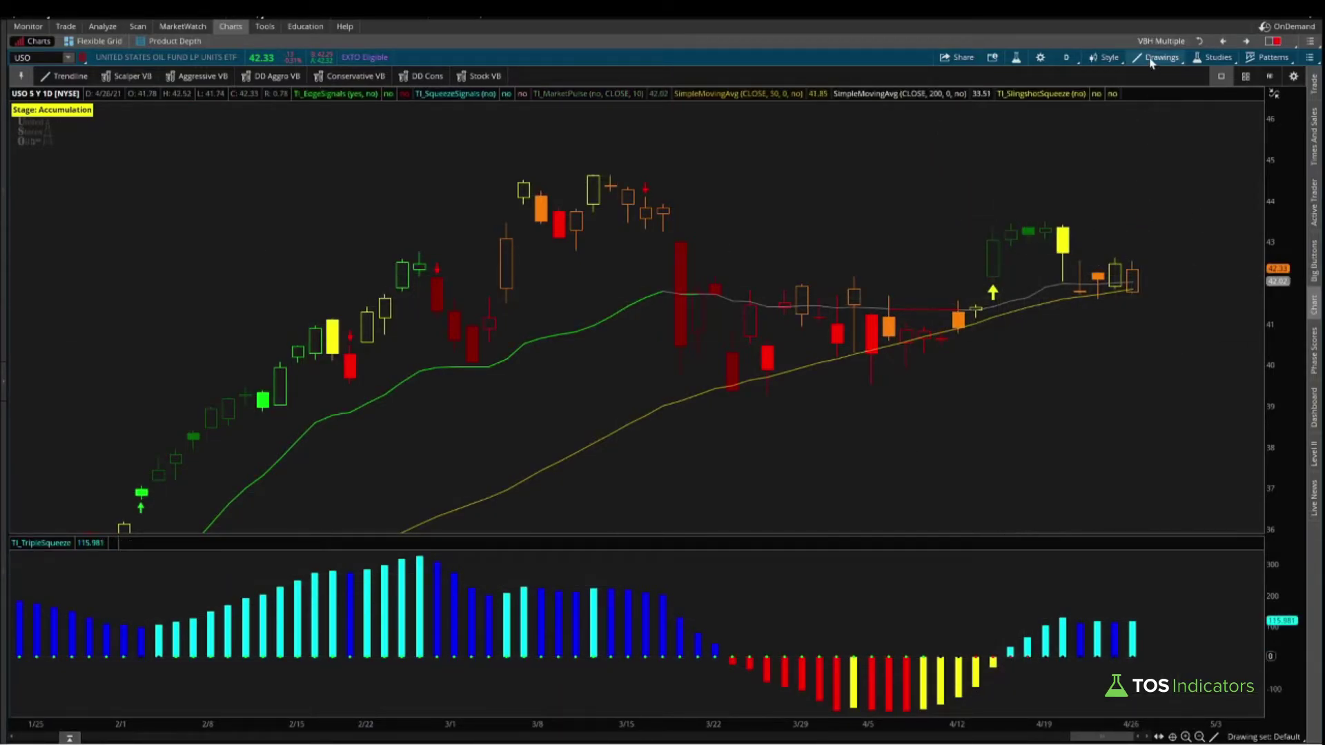
Step: Draw a Fibonacci retracement on the USO daily chart from the mid-March high down to the late-March low, with the 127.2% extension in view
{"action": "left_click", "coordinate": [1152, 60]}
{"action": "mouse_move", "coordinate": [1228, 156]}
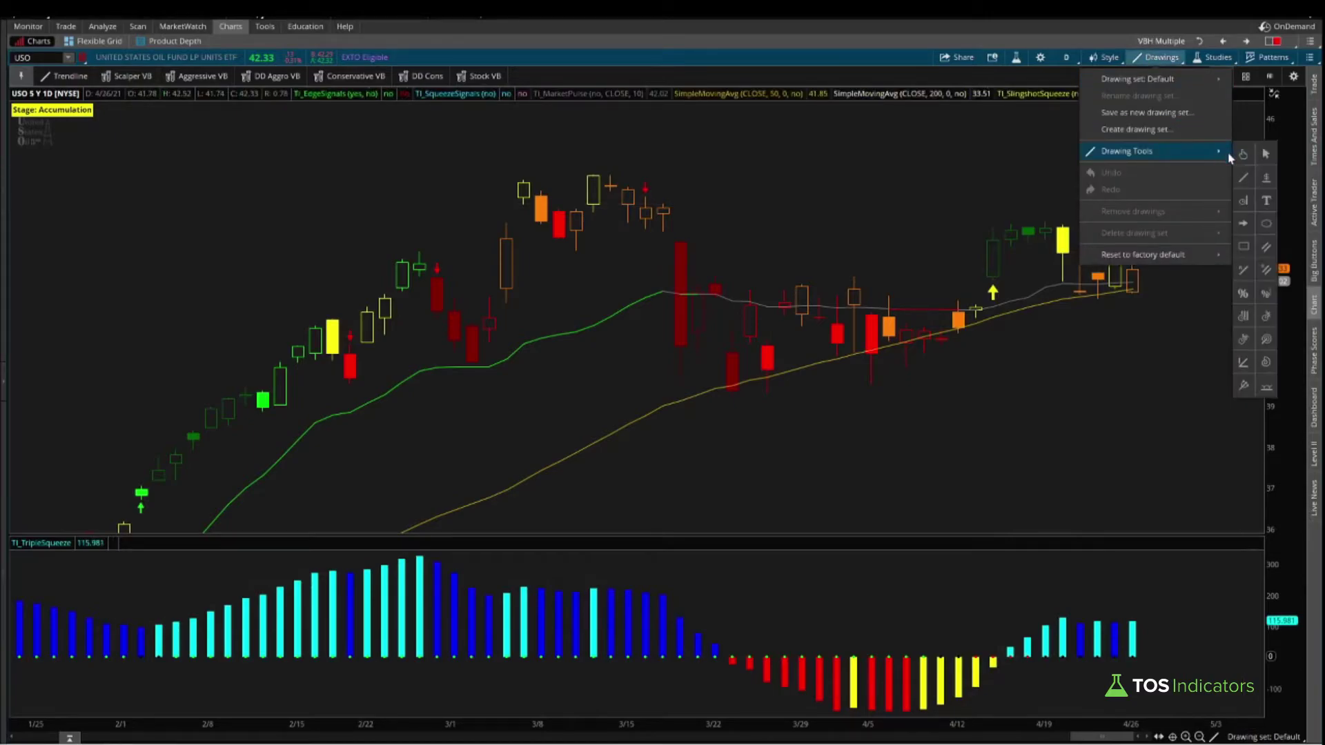
{"action": "left_click", "coordinate": [1243, 295]}
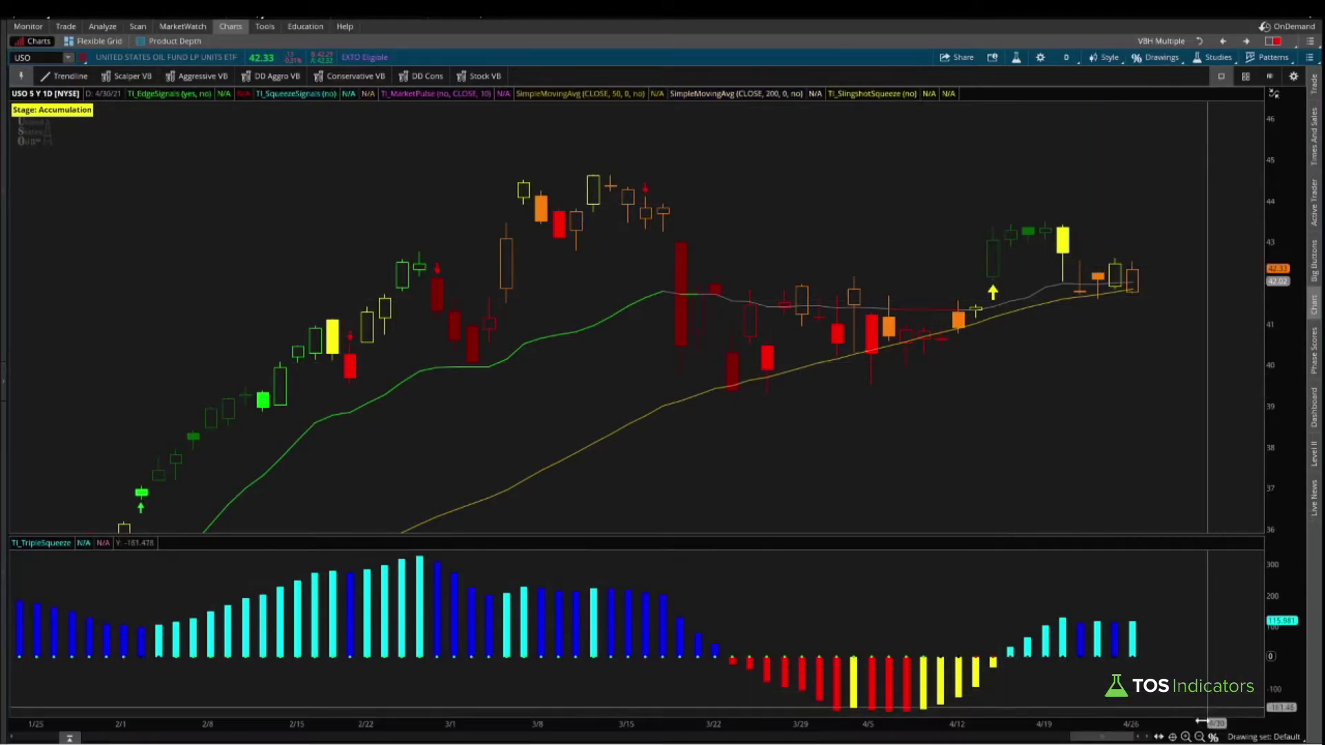
{"action": "left_click", "coordinate": [1200, 736]}
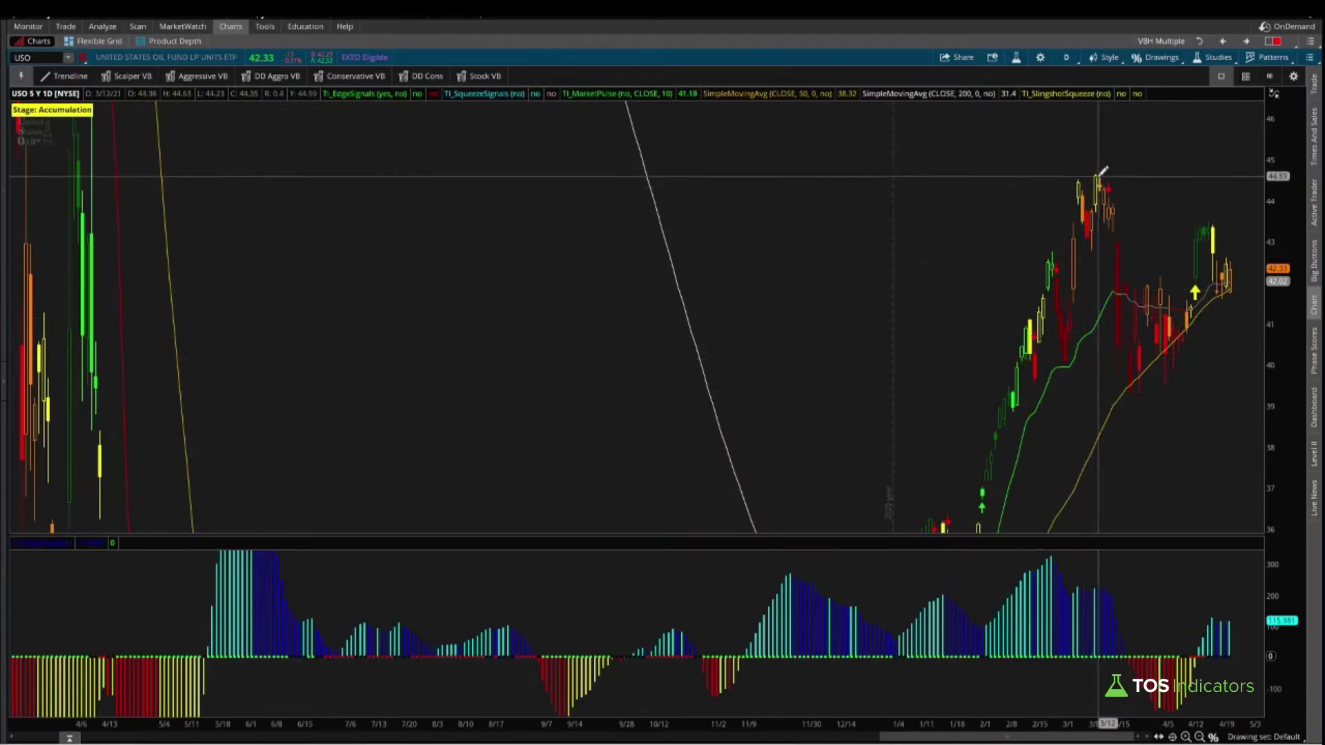
{"action": "mouse_move", "coordinate": [1102, 171]}
{"action": "left_mouse_down"}
{"action": "mouse_move", "coordinate": [1138, 384]}
{"action": "mouse_move", "coordinate": [1186, 402]}
{"action": "left_mouse_up"}
{"action": "left_click_drag", "start_coordinate": [982, 291], "coordinate": [1318, 276]}
{"action": "double_click", "coordinate": [1295, 272]}
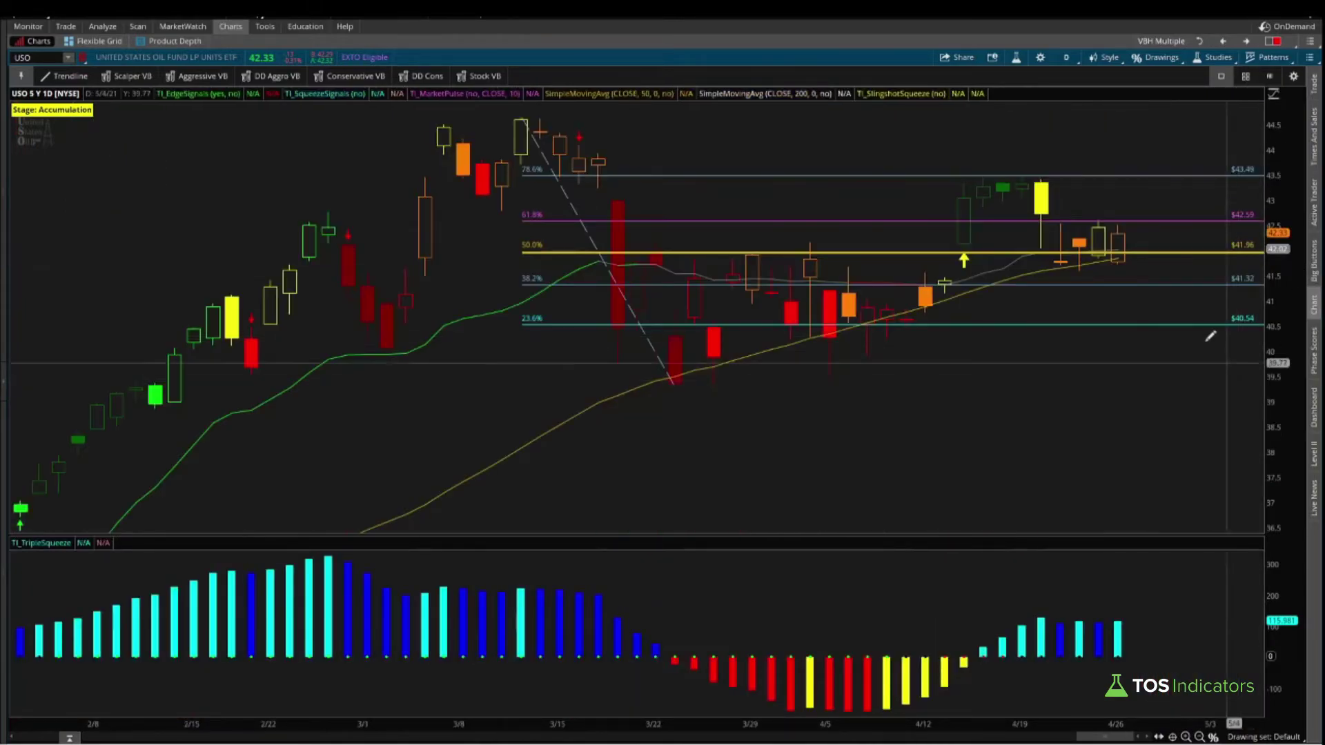
{"action": "key", "text": "alt"}
{"action": "left_click_drag", "start_coordinate": [1289, 177], "coordinate": [1285, 279]}
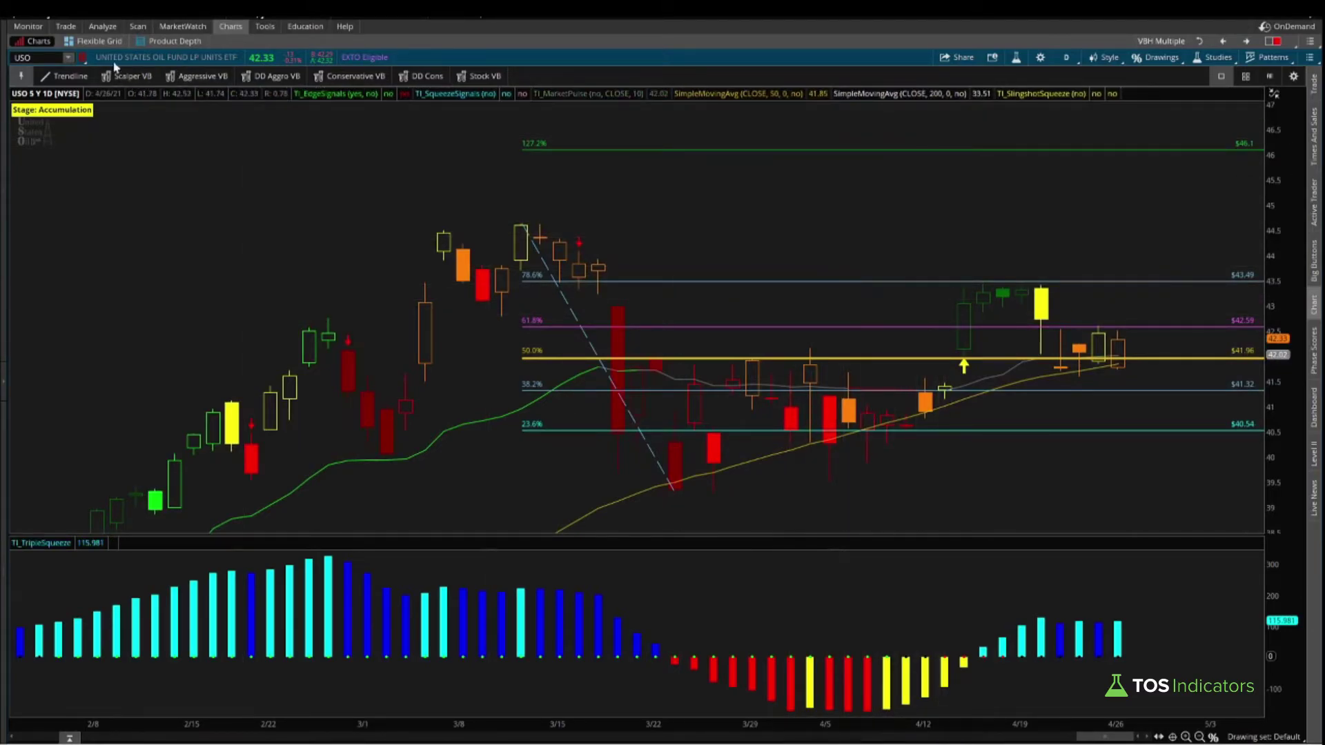
Step: Create a buy vertical order on the 18 JUN 21 calls, long the 44 strike and short the 45 strike
{"action": "left_click", "coordinate": [66, 27]}
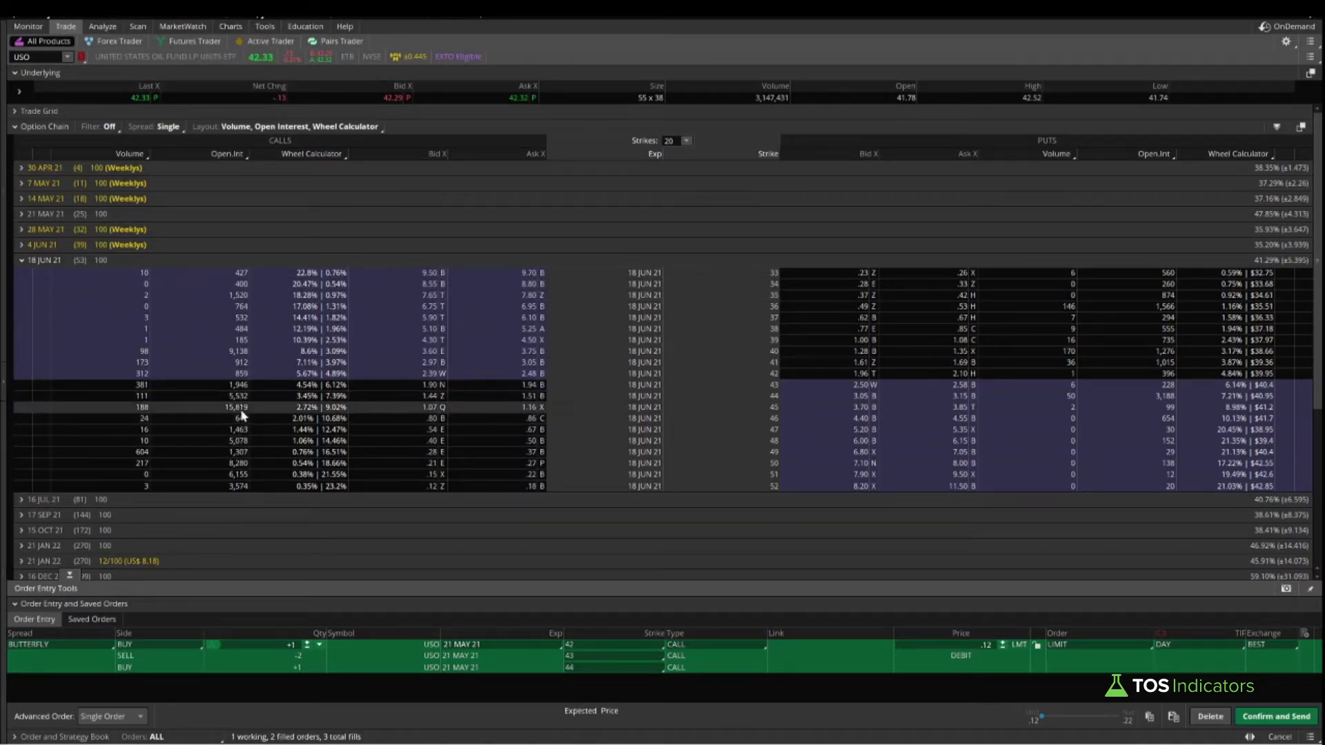
{"action": "right_click", "coordinate": [519, 398]}
{"action": "mouse_move", "coordinate": [676, 410]}
{"action": "left_click", "coordinate": [763, 432]}
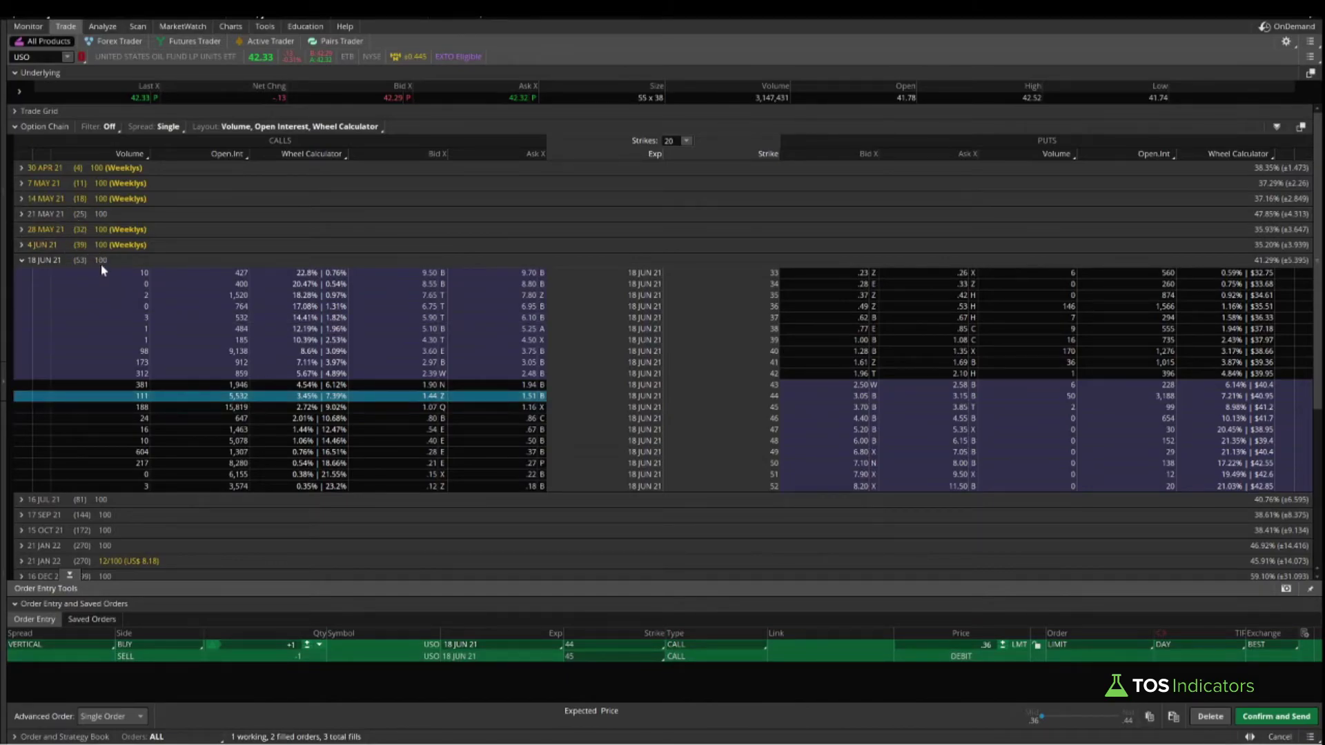
Step: Switch the USO chart to weekly candles with a 5-year time interval
{"action": "left_click", "coordinate": [231, 26]}
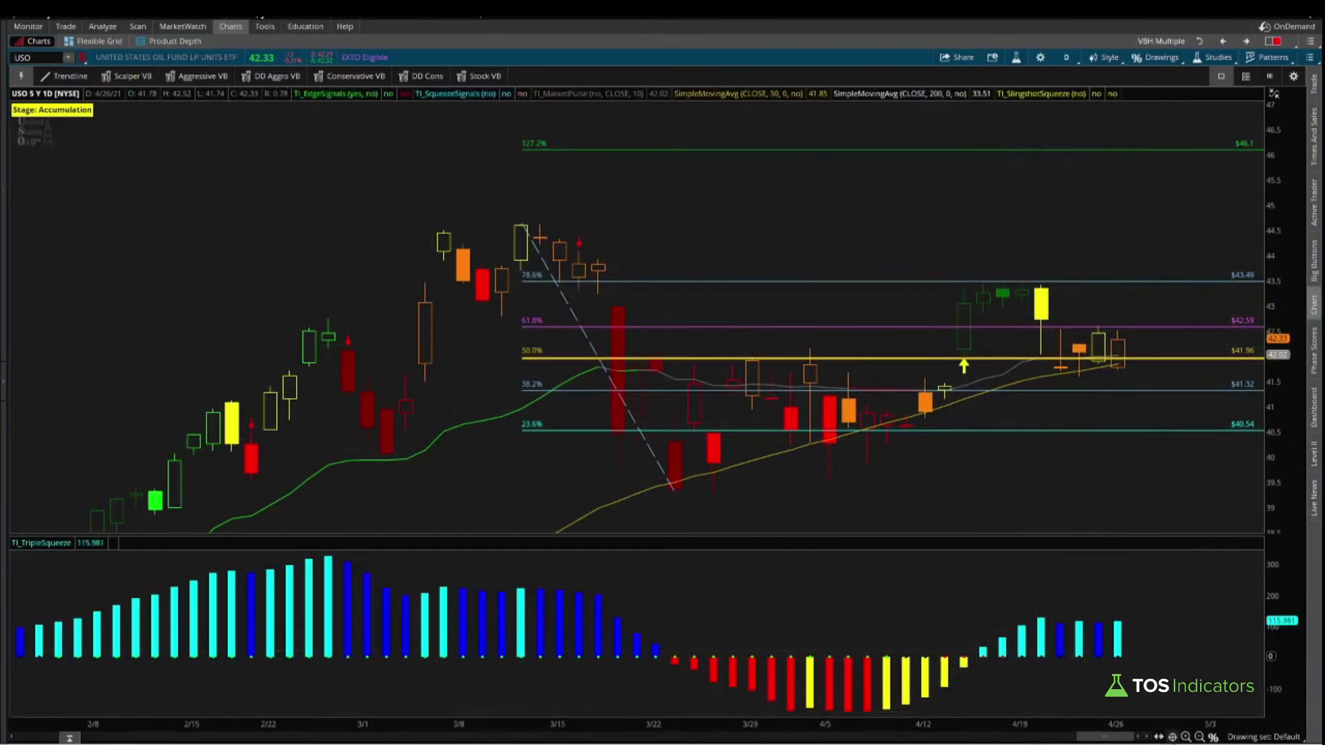
{"action": "left_click", "coordinate": [1200, 738]}
{"action": "left_click", "coordinate": [1200, 738]}
{"action": "left_click", "coordinate": [1200, 738]}
{"action": "double_click", "coordinate": [1276, 398]}
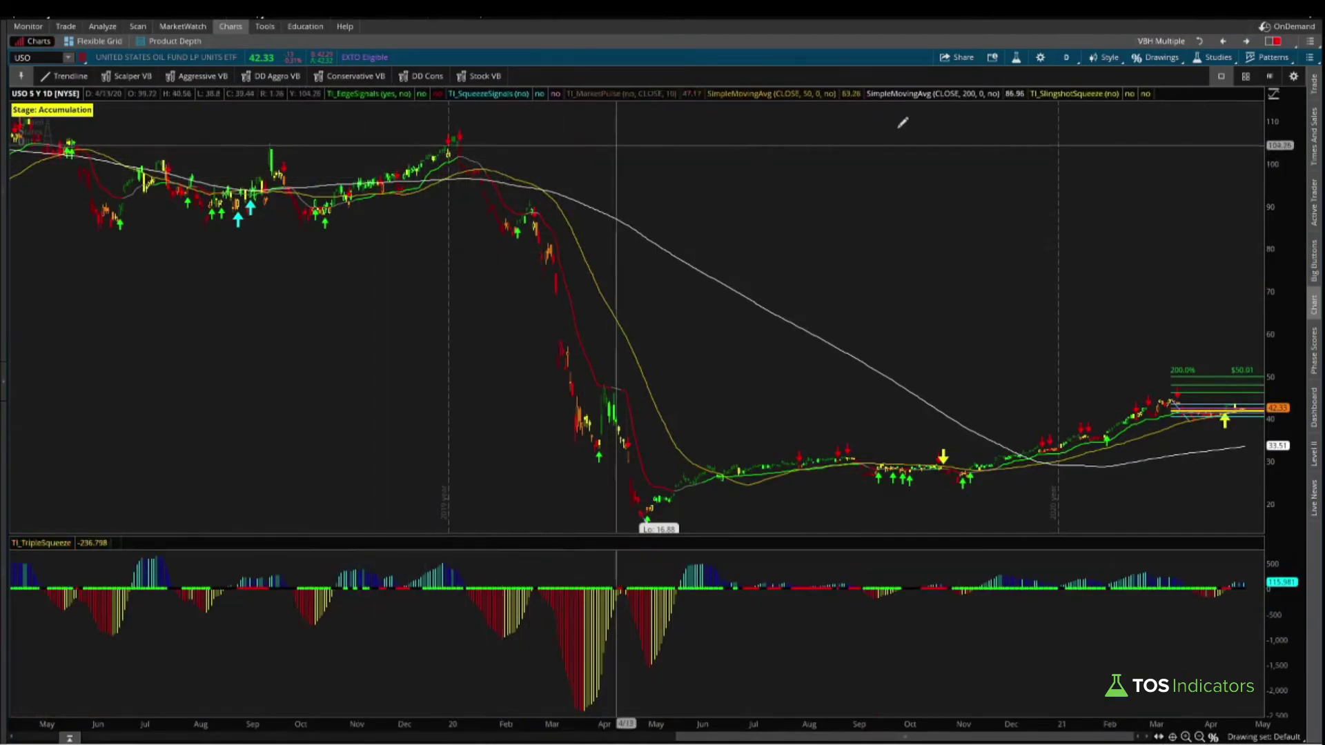
{"action": "left_click", "coordinate": [1065, 58]}
{"action": "left_click", "coordinate": [1012, 252]}
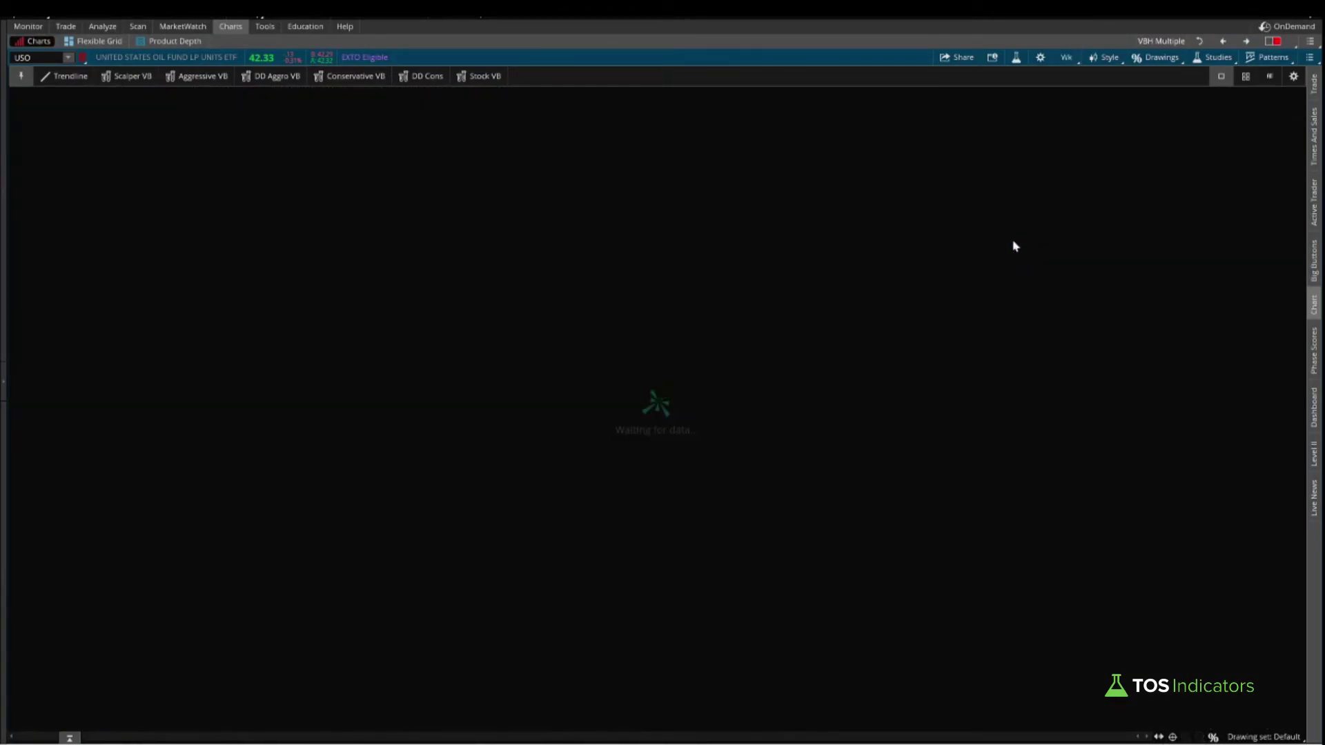
{"action": "left_click", "coordinate": [1066, 58]}
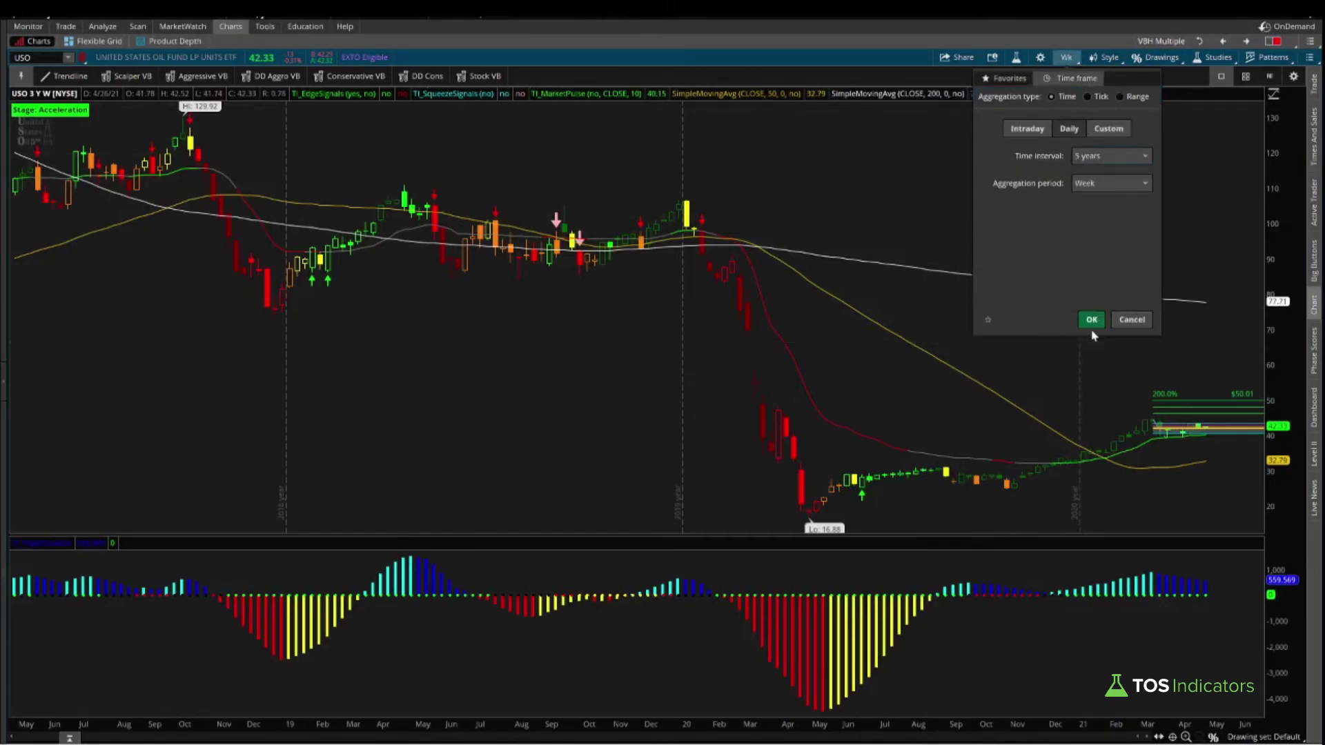
{"action": "left_click", "coordinate": [1092, 320]}
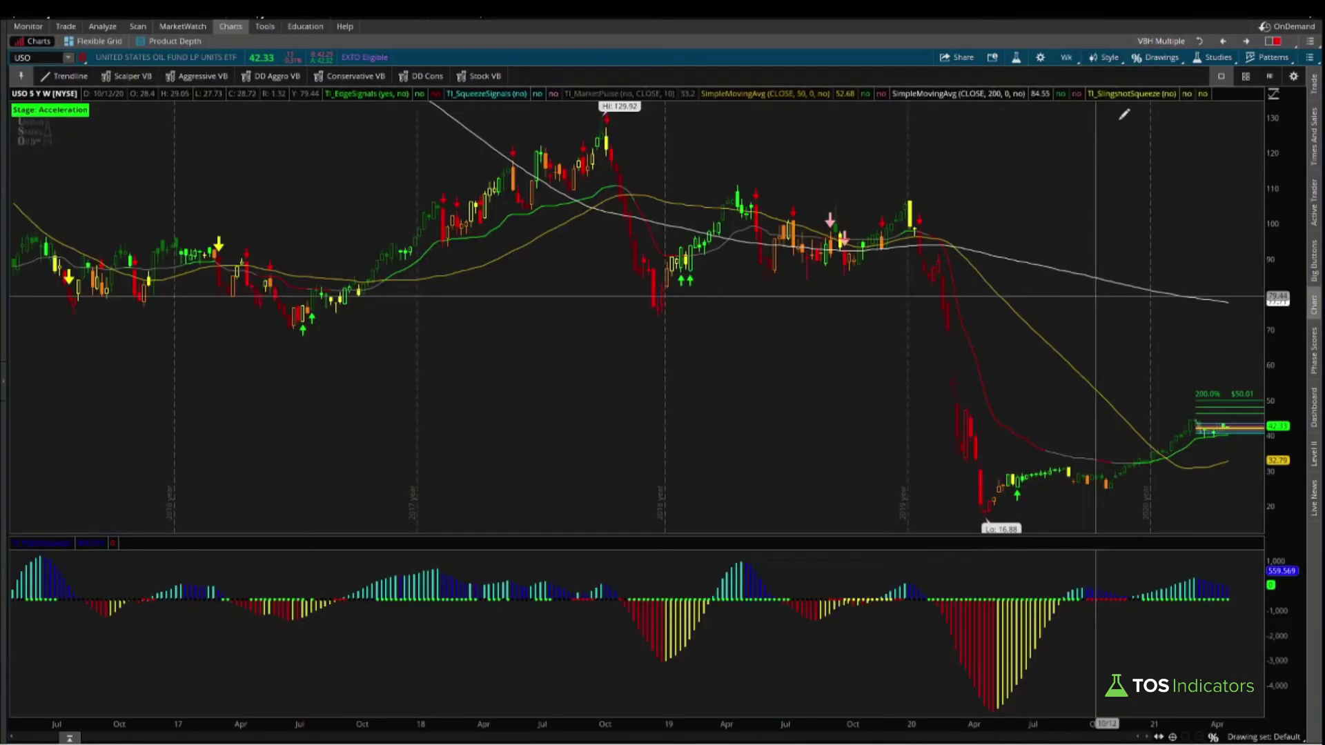
Step: Draw a Fibonacci retracement on the weekly USO chart from the 129.92 high to the 16.88 low
{"action": "left_click", "coordinate": [604, 115]}
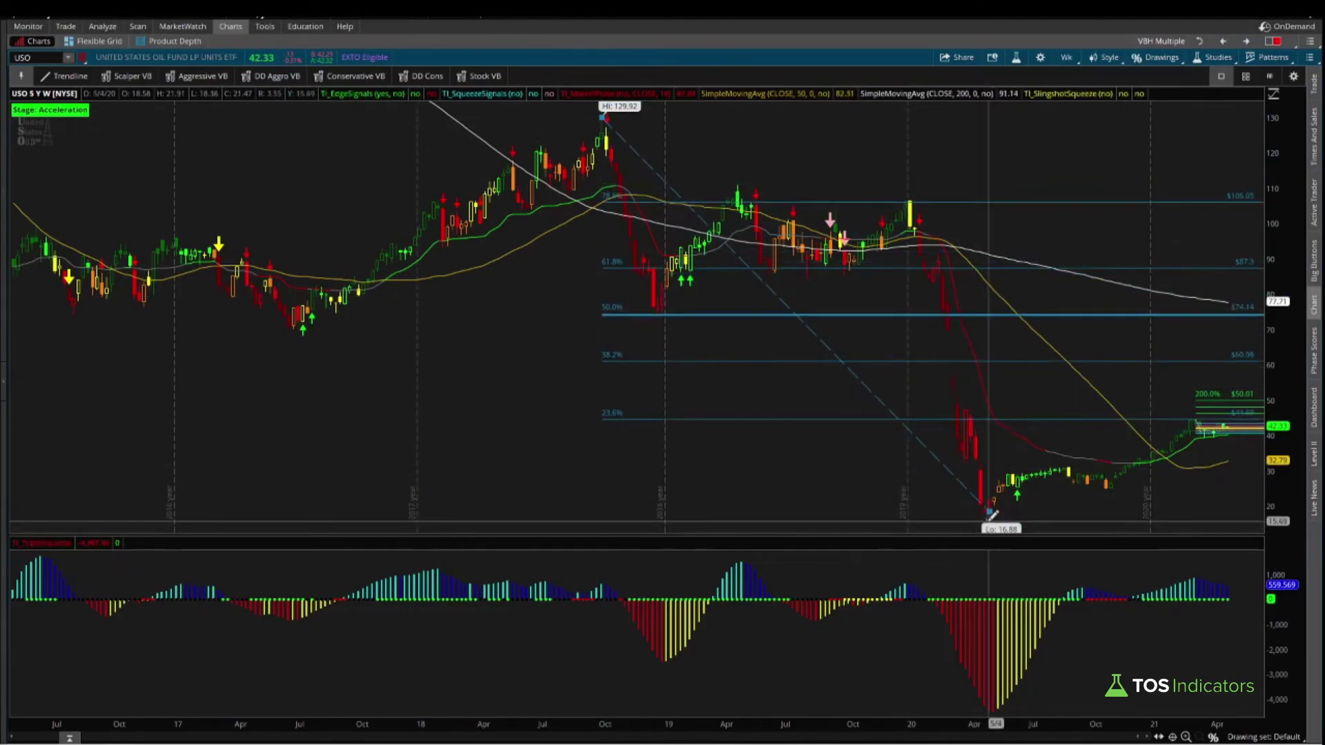
{"action": "left_click", "coordinate": [986, 516]}
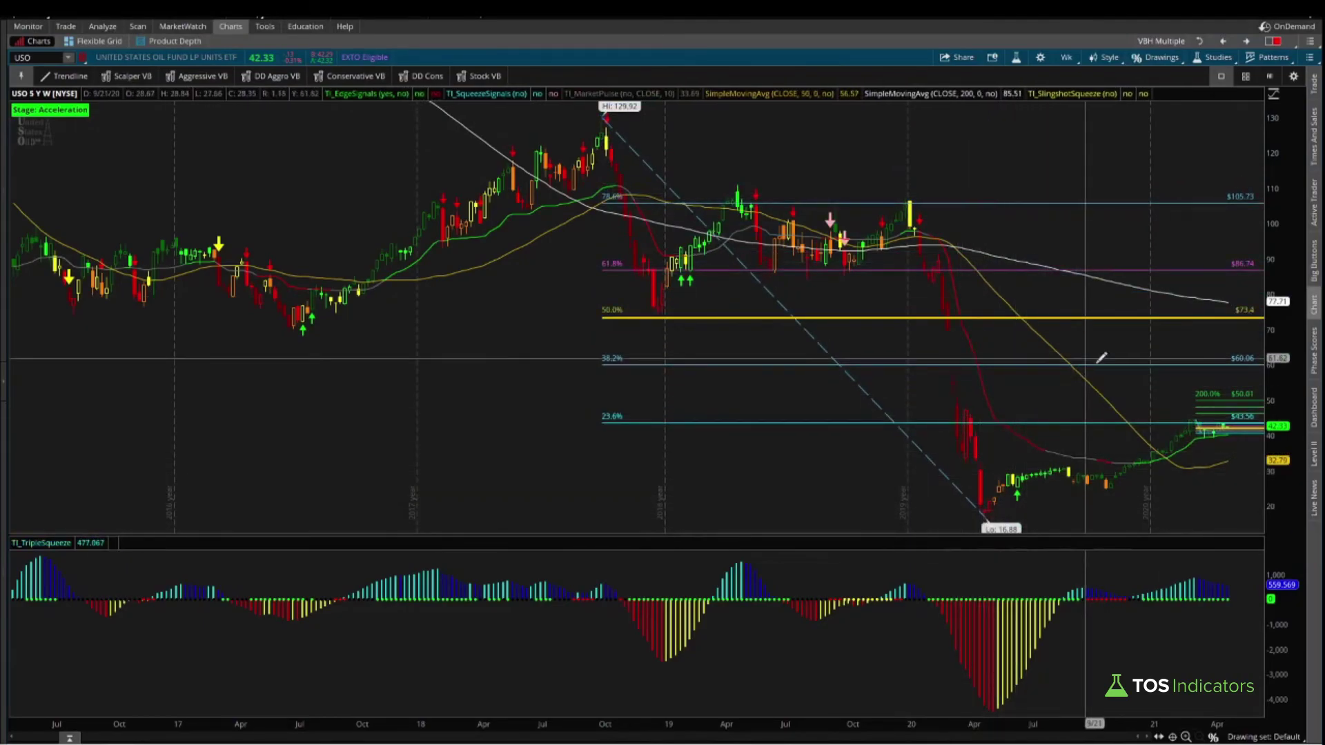
{"action": "left_click_drag", "start_coordinate": [946, 358], "coordinate": [1291, 397]}
{"action": "left_click_drag", "start_coordinate": [1047, 432], "coordinate": [777, 432]}
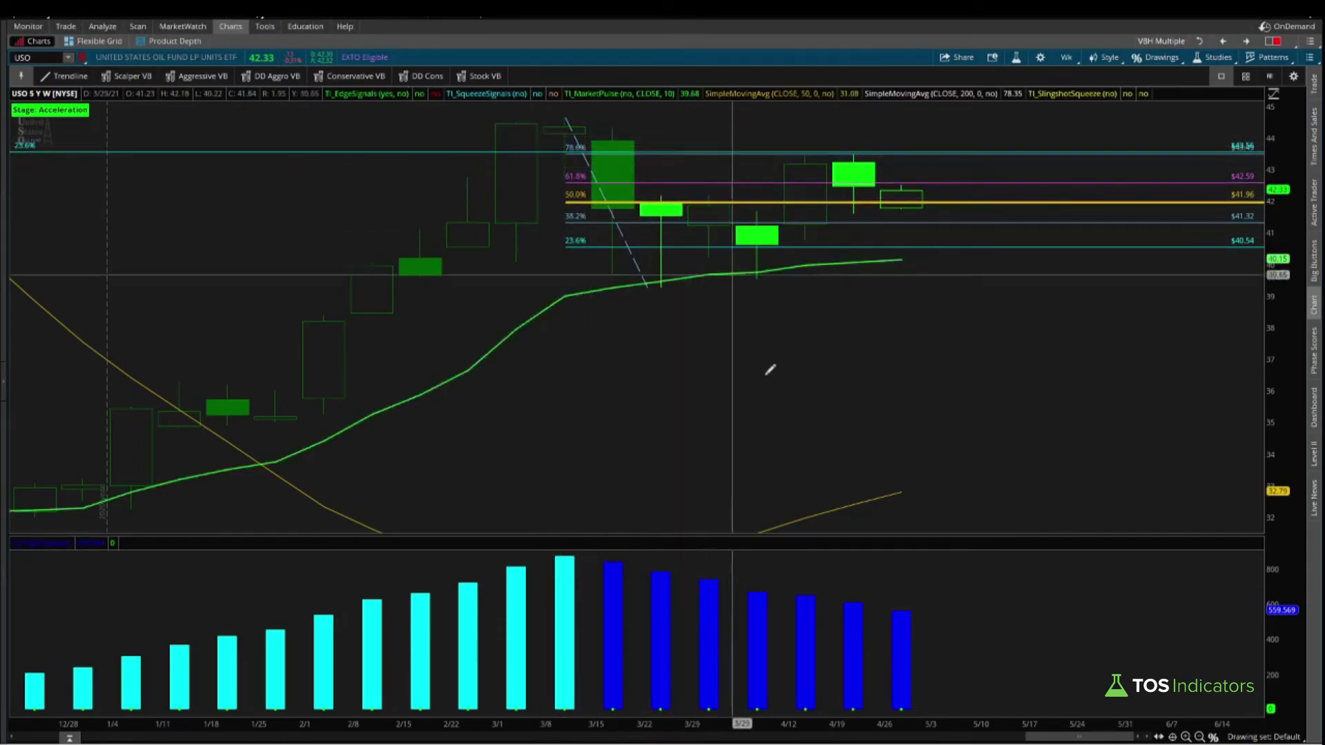
Step: Return to the 5-year daily USO chart and examine price against both Fibonacci retracements, including the 127.2% and 161.8% extensions
{"action": "left_click", "coordinate": [1199, 737]}
{"action": "left_click", "coordinate": [1199, 737]}
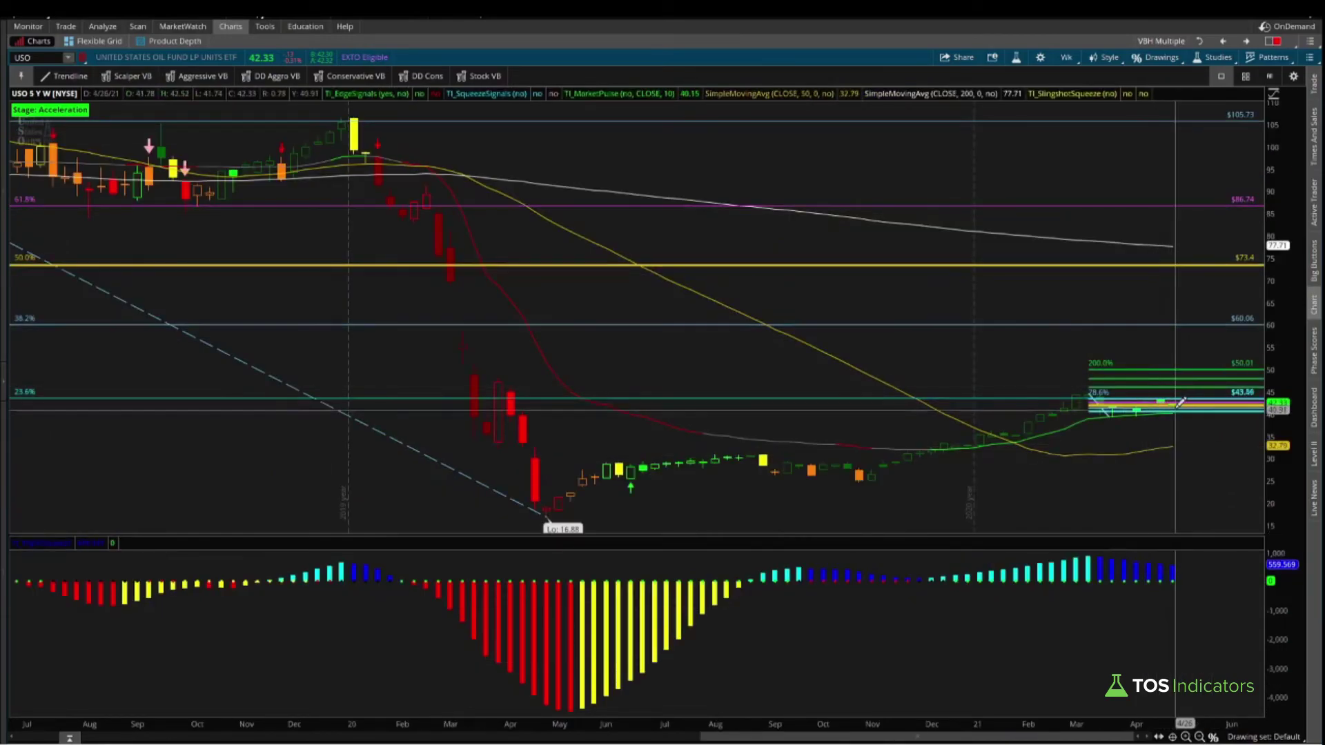
{"action": "left_click", "coordinate": [1199, 737]}
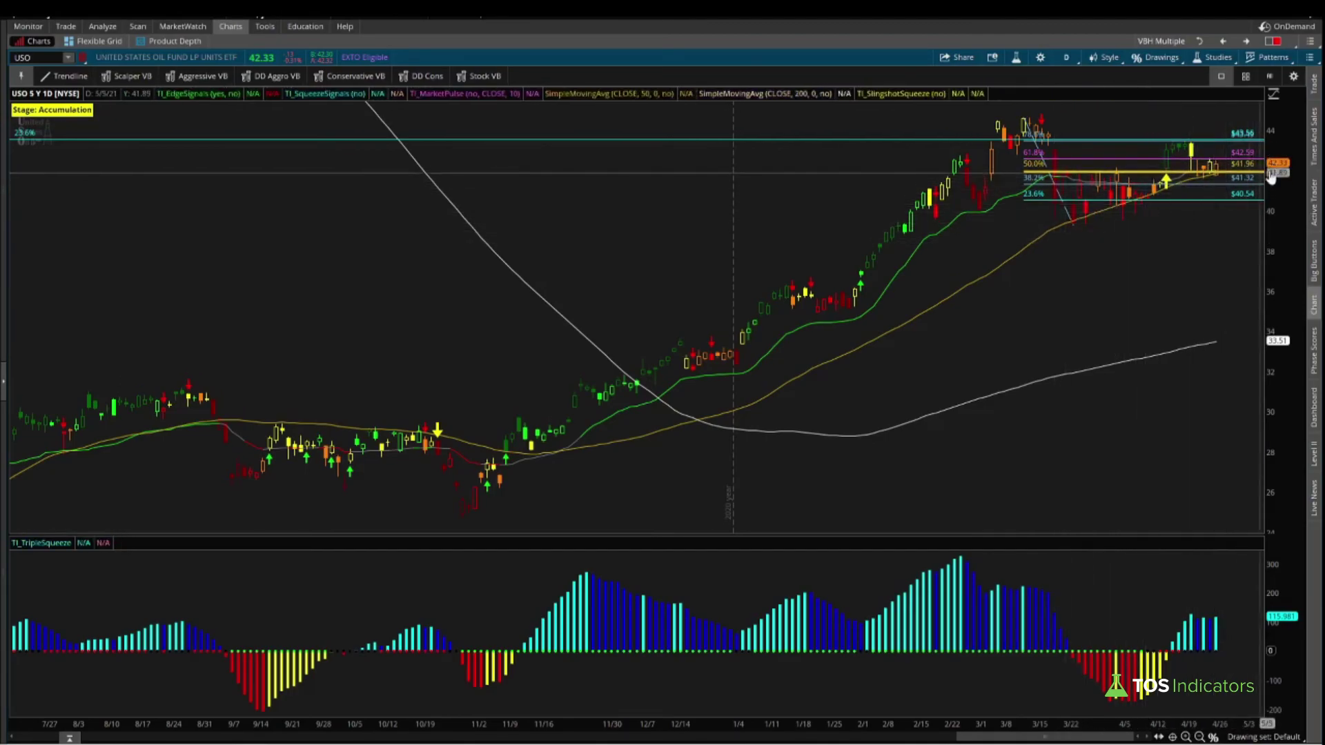
{"action": "left_click_drag", "start_coordinate": [1271, 176], "coordinate": [1231, 245]}
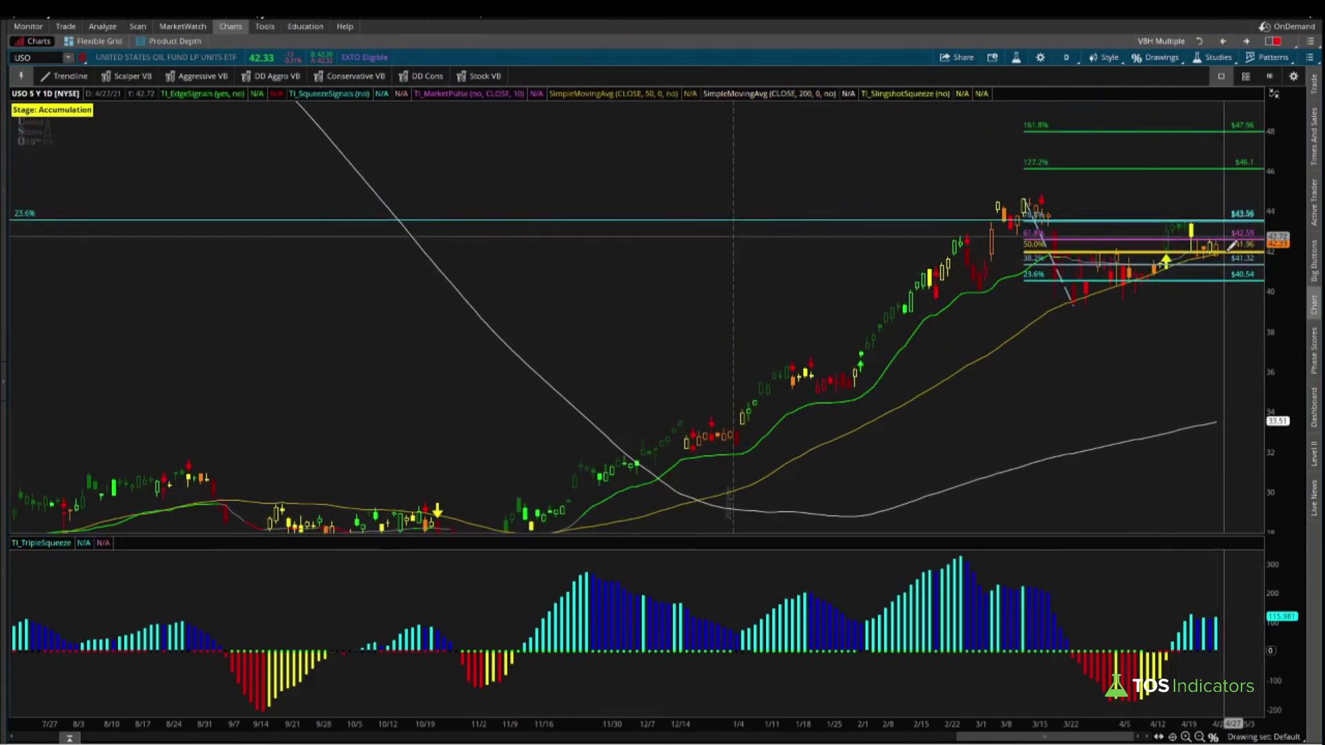